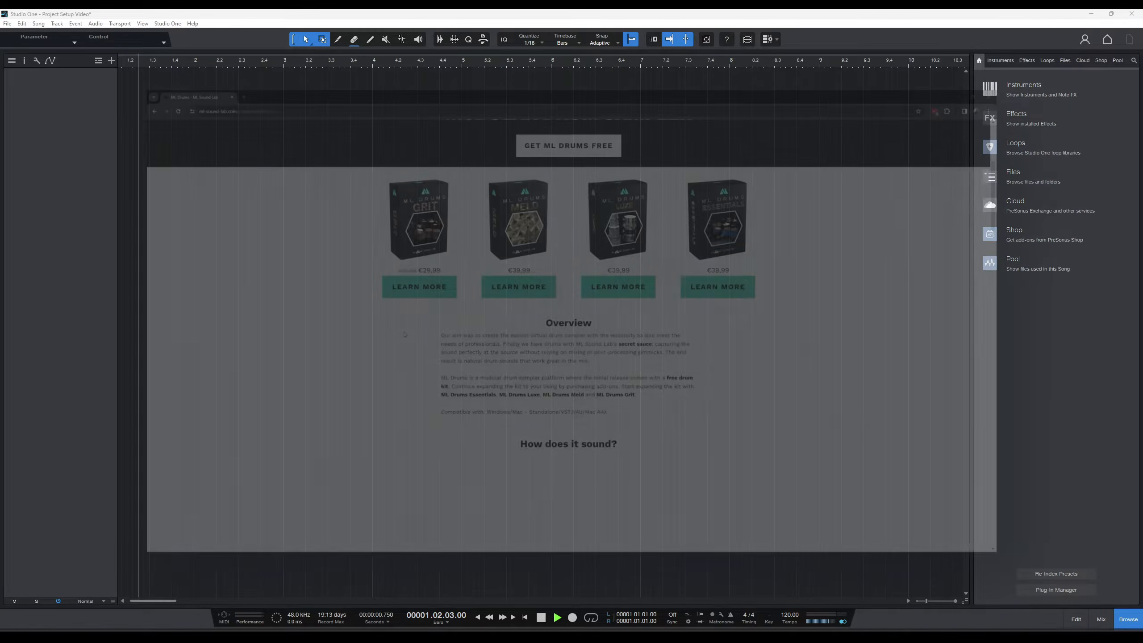
# - Look through the ML Drums product page, from the overview and mixer features down to the expansions and free version
pyautogui.scroll(-5, 407, 335)
pyautogui.scroll(-7, 407, 335)
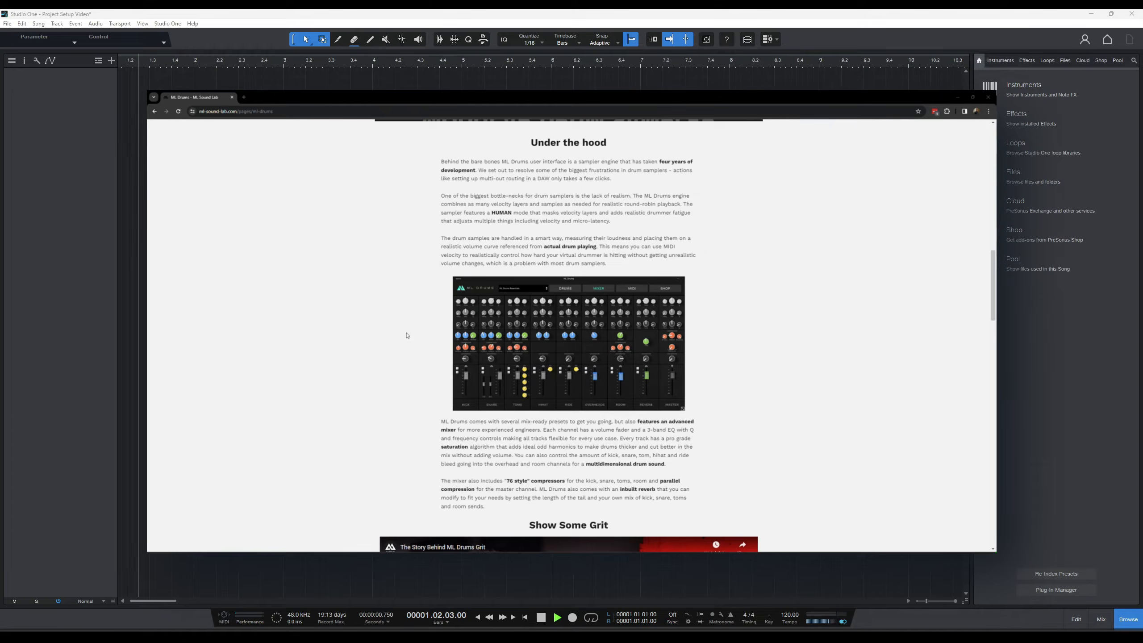
pyautogui.scroll(-7, 407, 335)
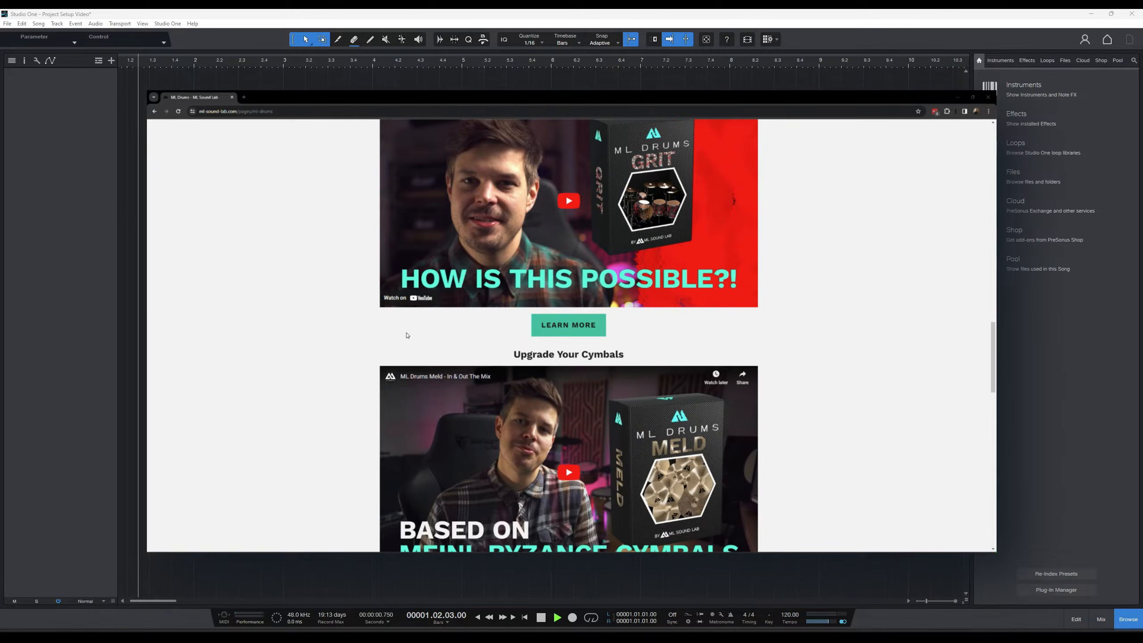
pyautogui.scroll(-4, 406, 334)
pyautogui.scroll(-4, 407, 335)
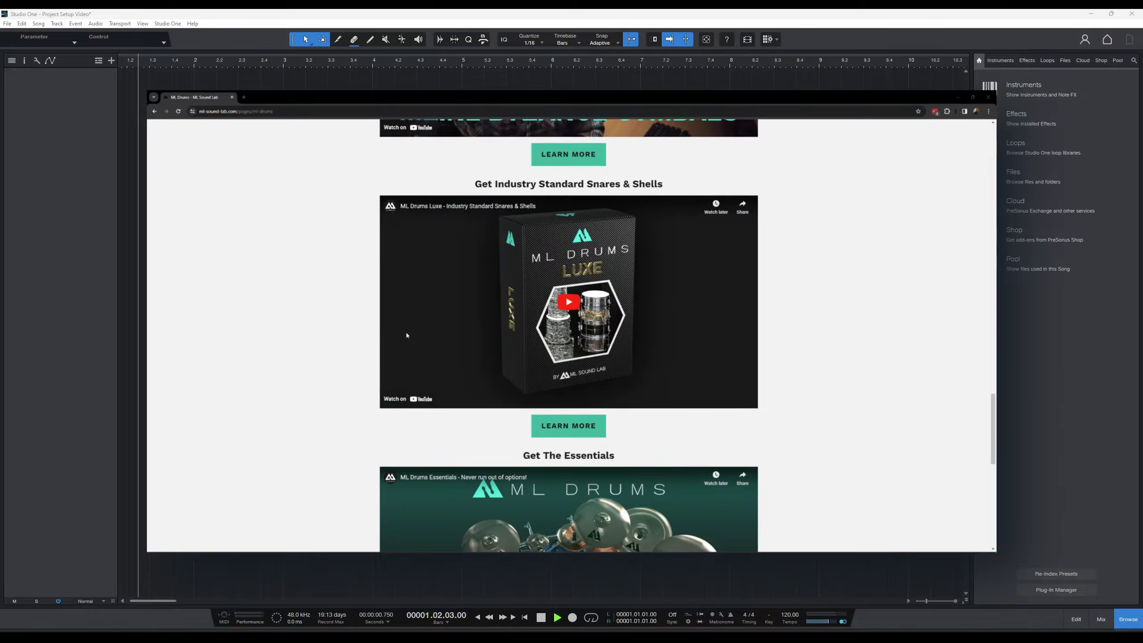
pyautogui.scroll(-4, 407, 334)
pyautogui.scroll(-4, 407, 334)
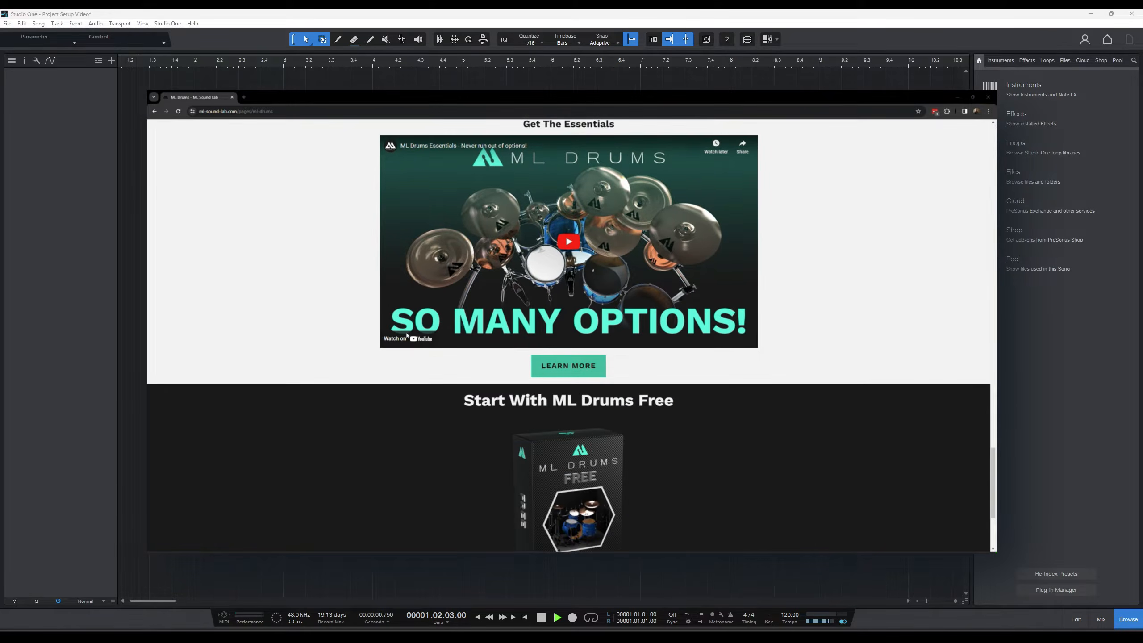
pyautogui.scroll(2, 407, 335)
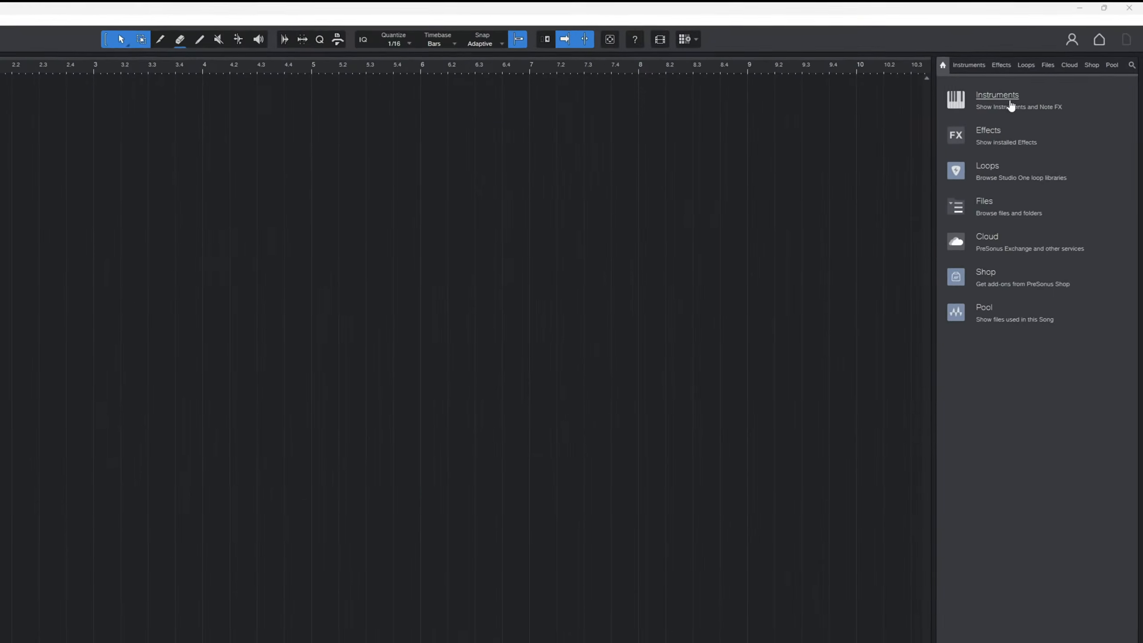
# - Add the ML Drums virtual instrument to the empty arrangement as a new instrument track
pyautogui.click(991, 112)
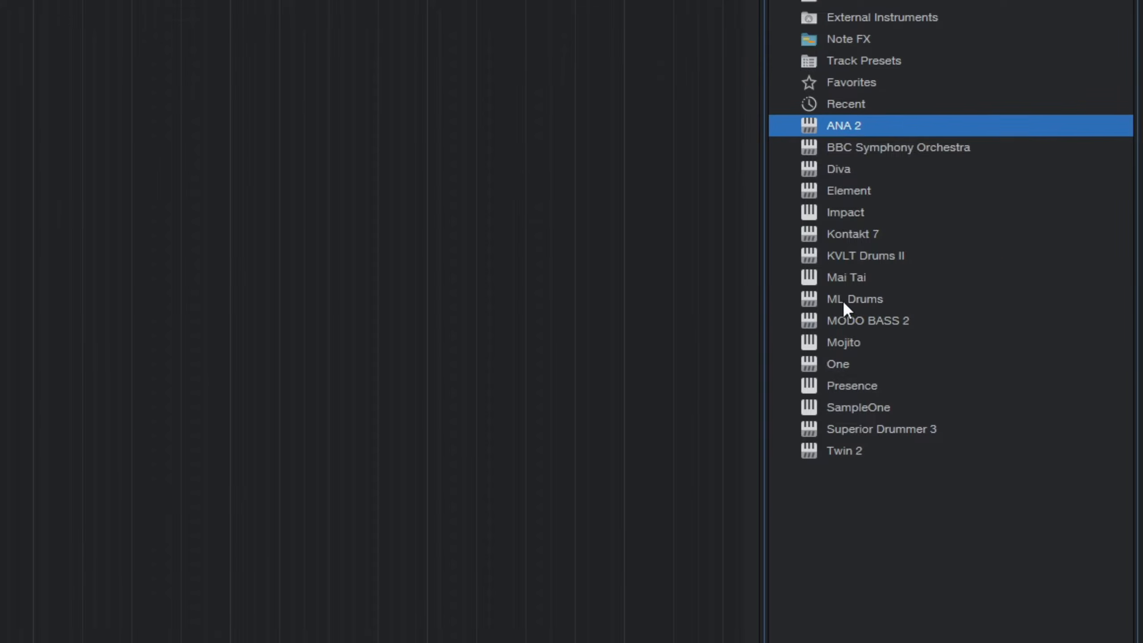
pyautogui.click(846, 301)
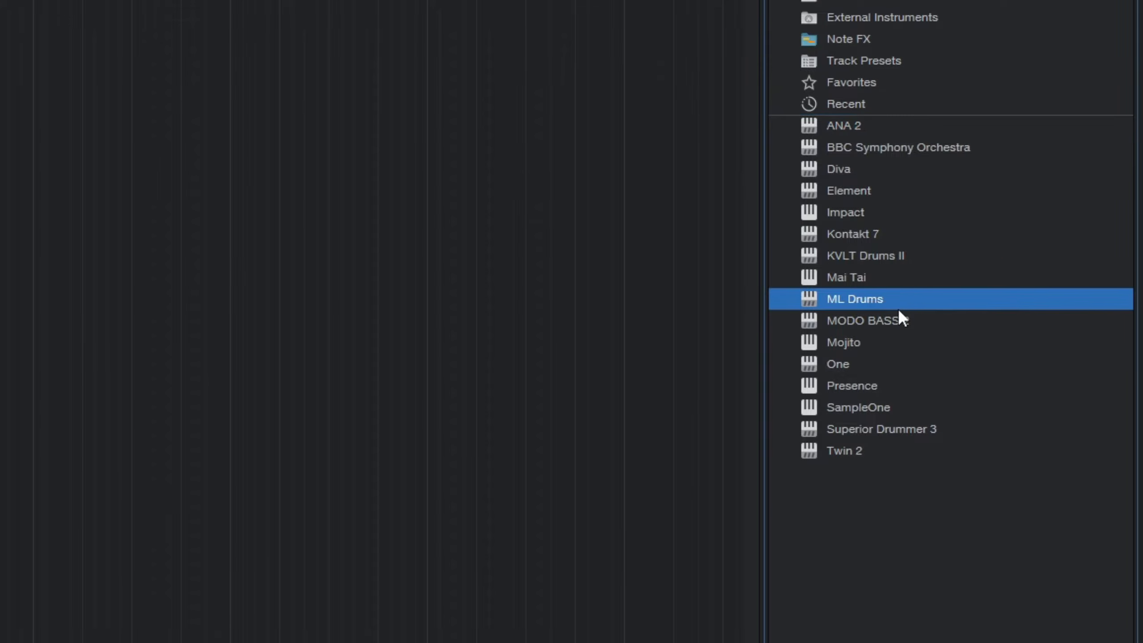
pyautogui.moveTo(871, 303); pyautogui.dragTo(60, 100)
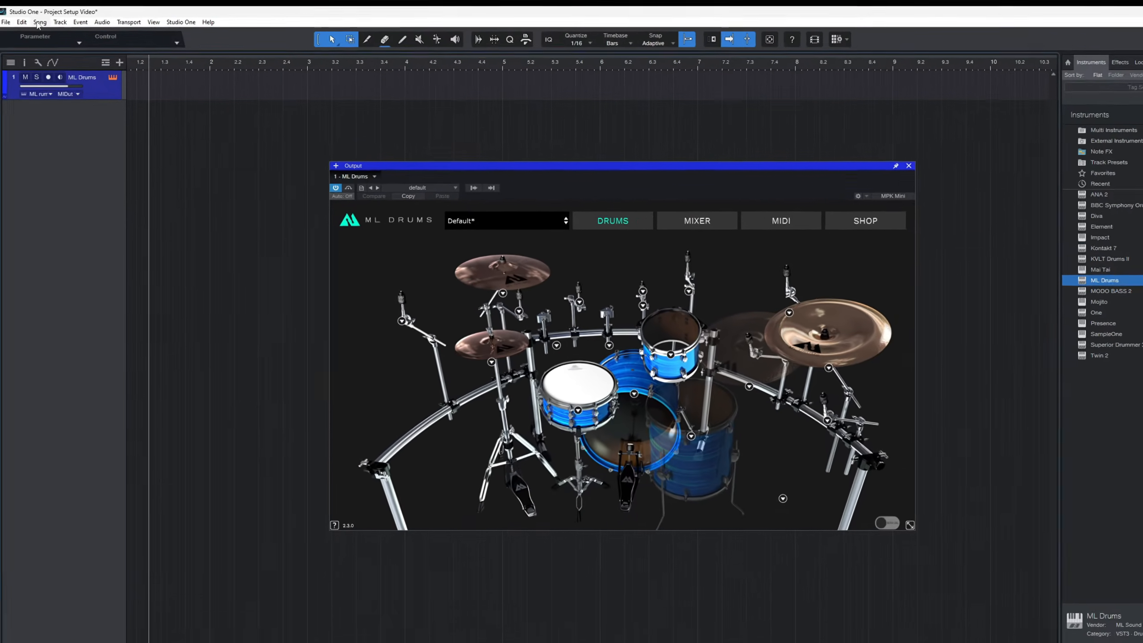
# - Review the general song setup for sample rate and record format, and close it
pyautogui.click(38, 23)
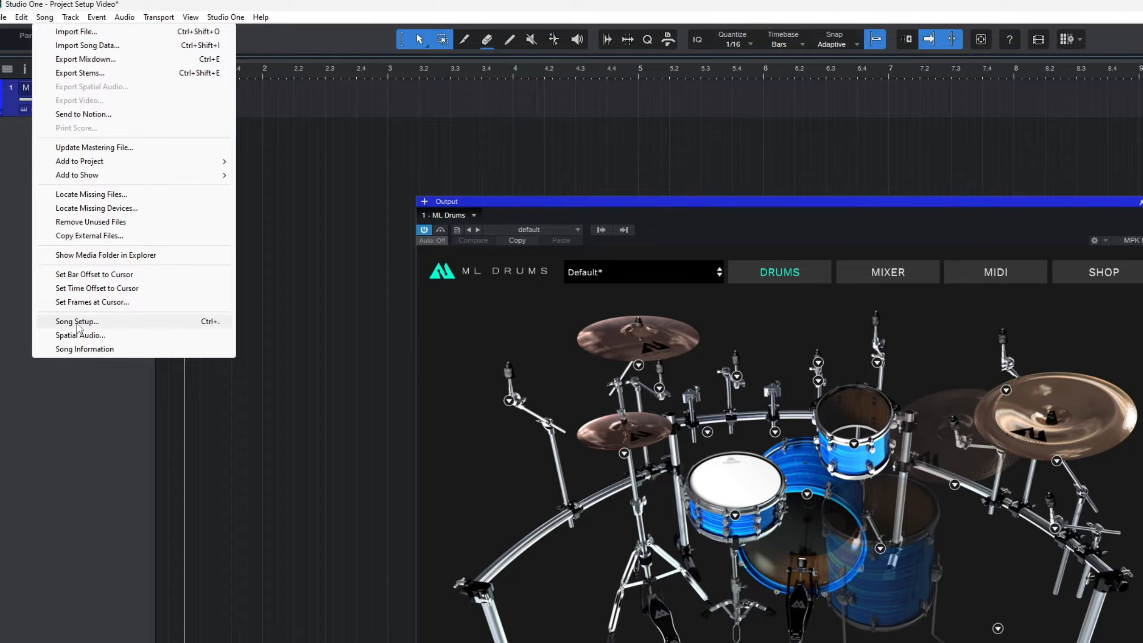
pyautogui.click(77, 322)
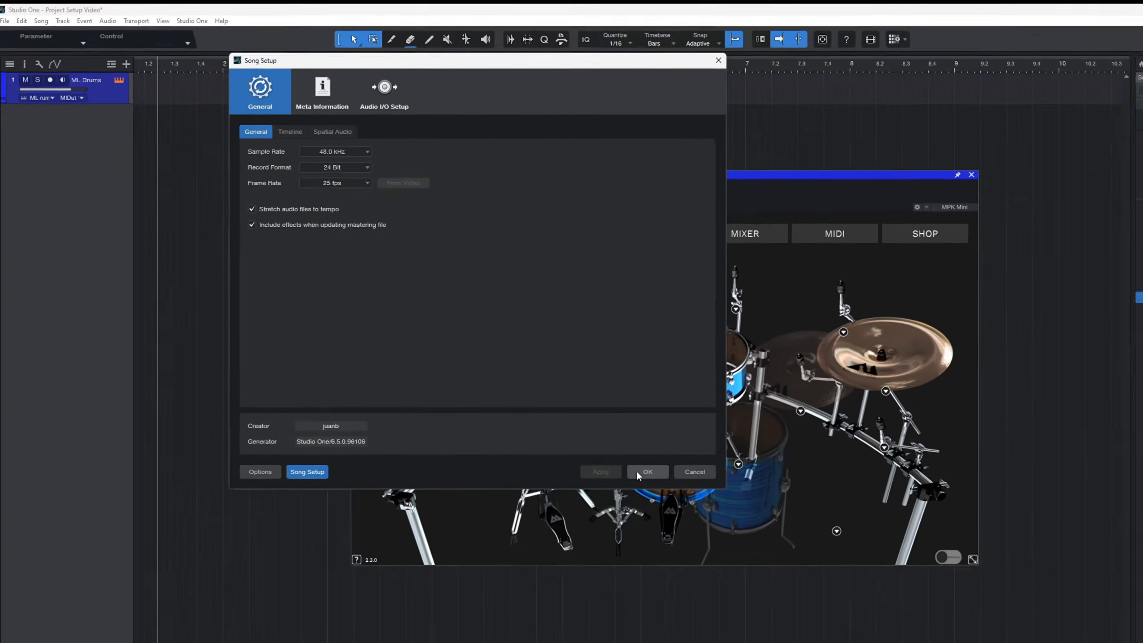
pyautogui.click(771, 557)
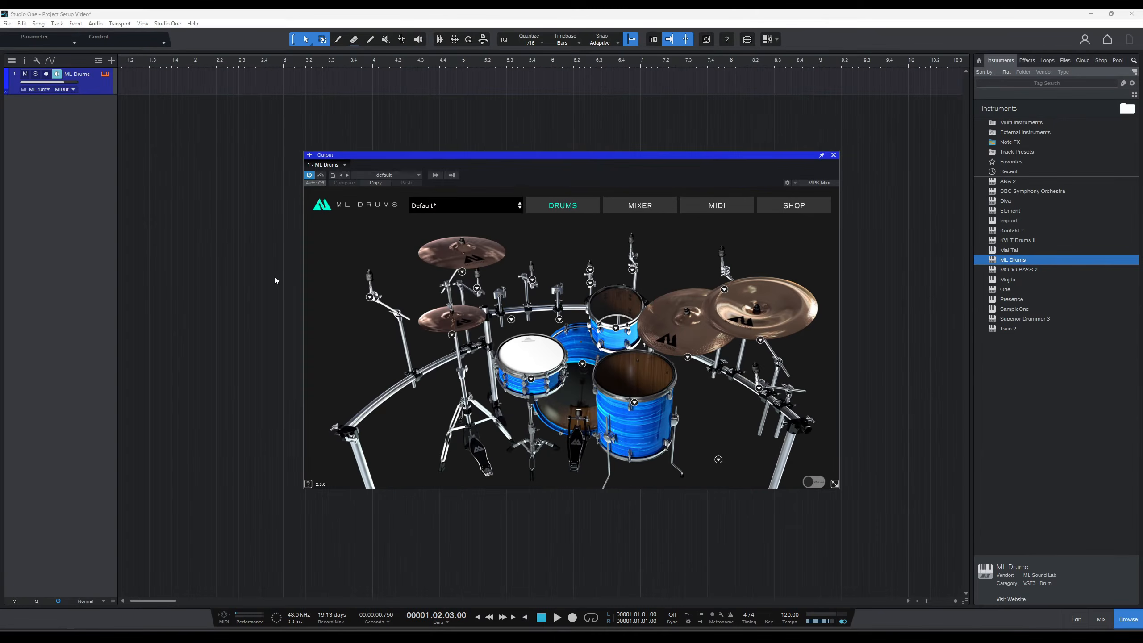
# - Set the MIDI mapping preset in ML Drums to My GGD
pyautogui.click(720, 207)
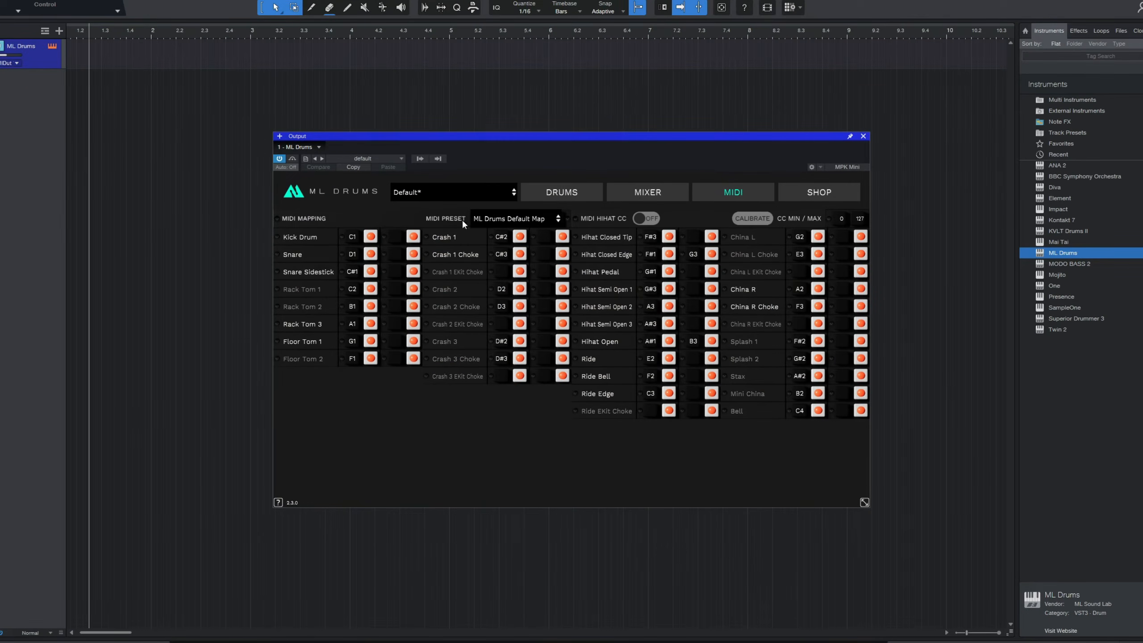
pyautogui.click(518, 218)
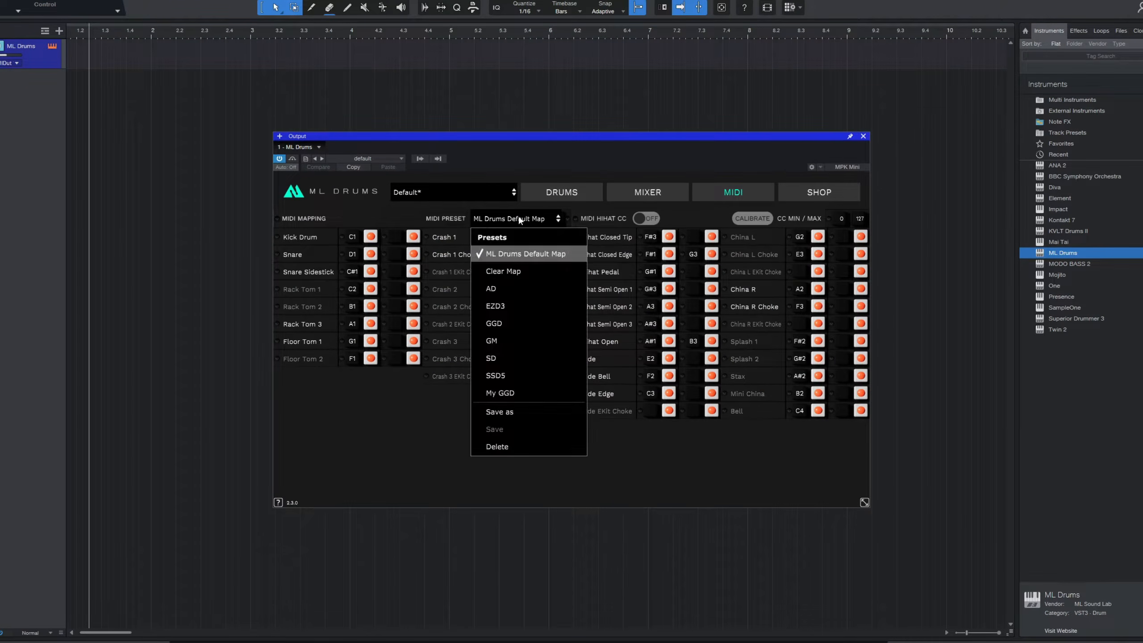
pyautogui.click(504, 393)
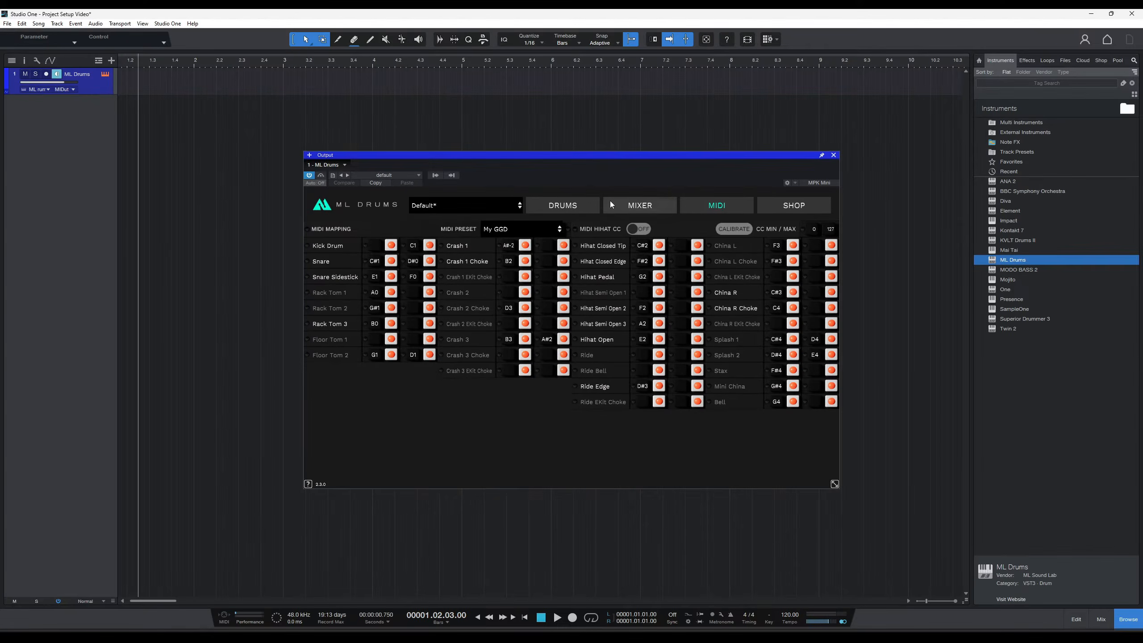
# - Inspect the channels in the ML Drums mixer, return to the drum kit view and close the instrument window
pyautogui.click(635, 206)
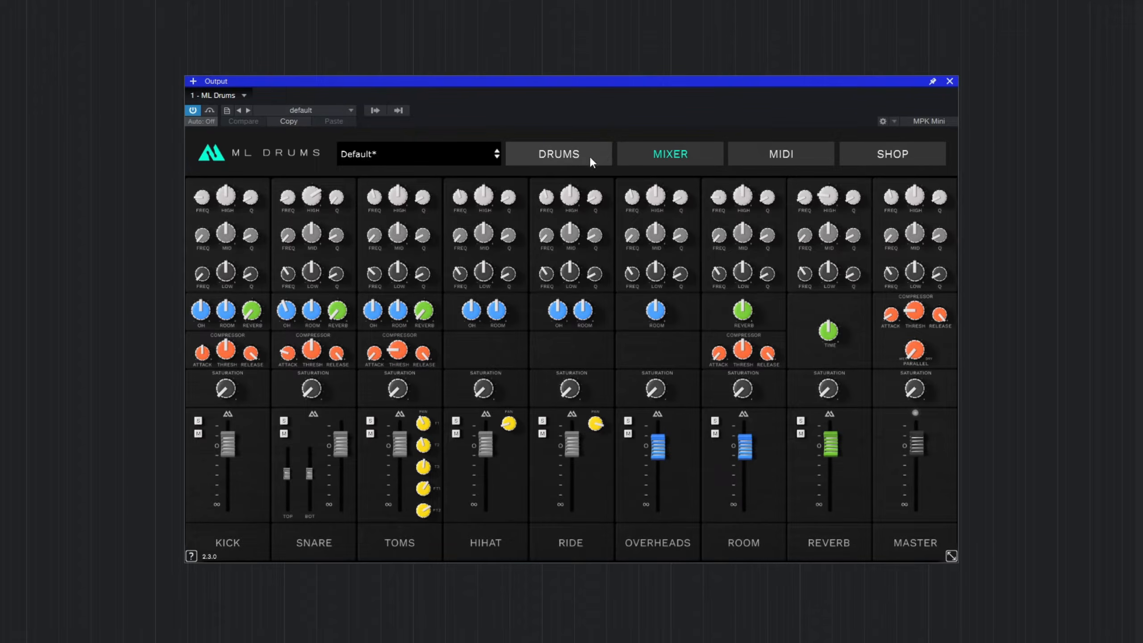
pyautogui.click(560, 154)
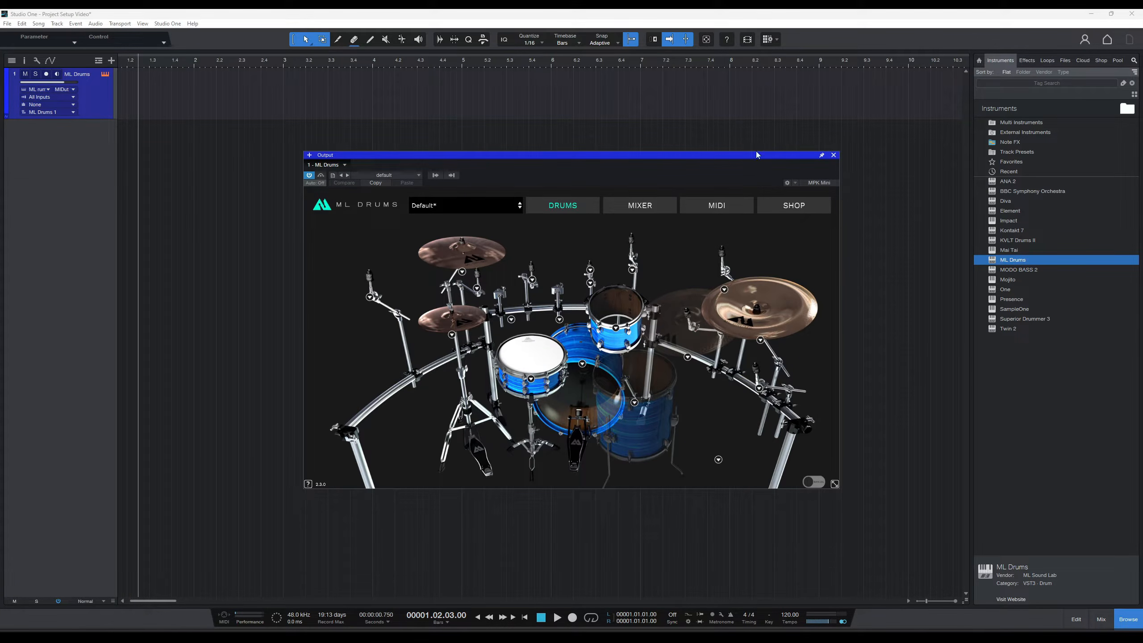
pyautogui.click(833, 154)
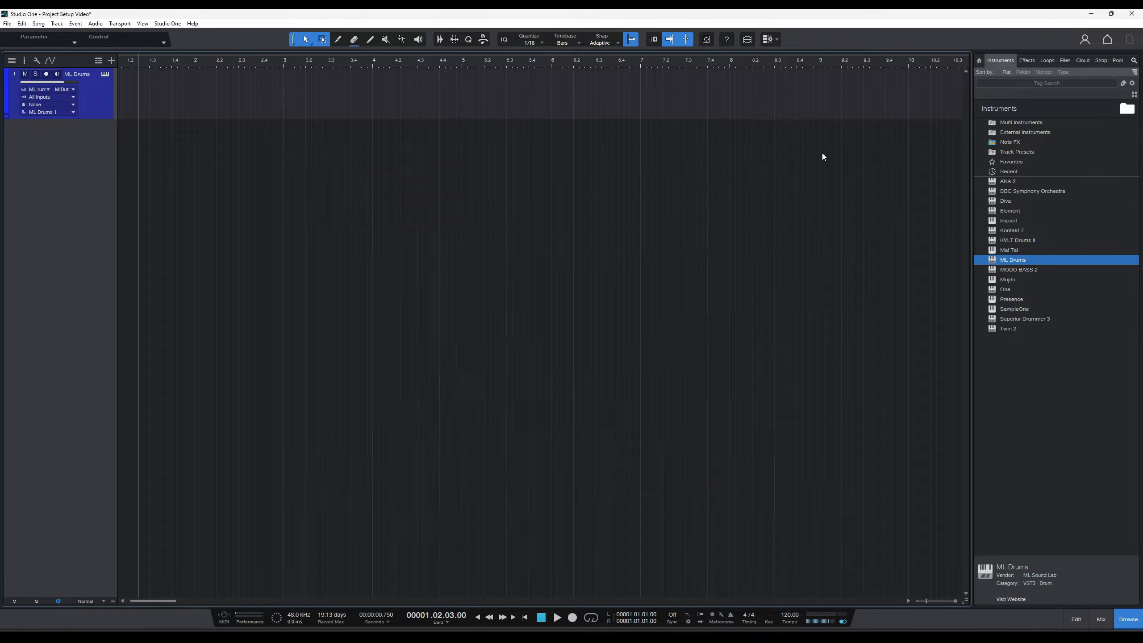
# - Paint an instrument part about two beats long on the ML Drums track, ending at bar 2, and return to the Arrow tool
pyautogui.click(322, 41)
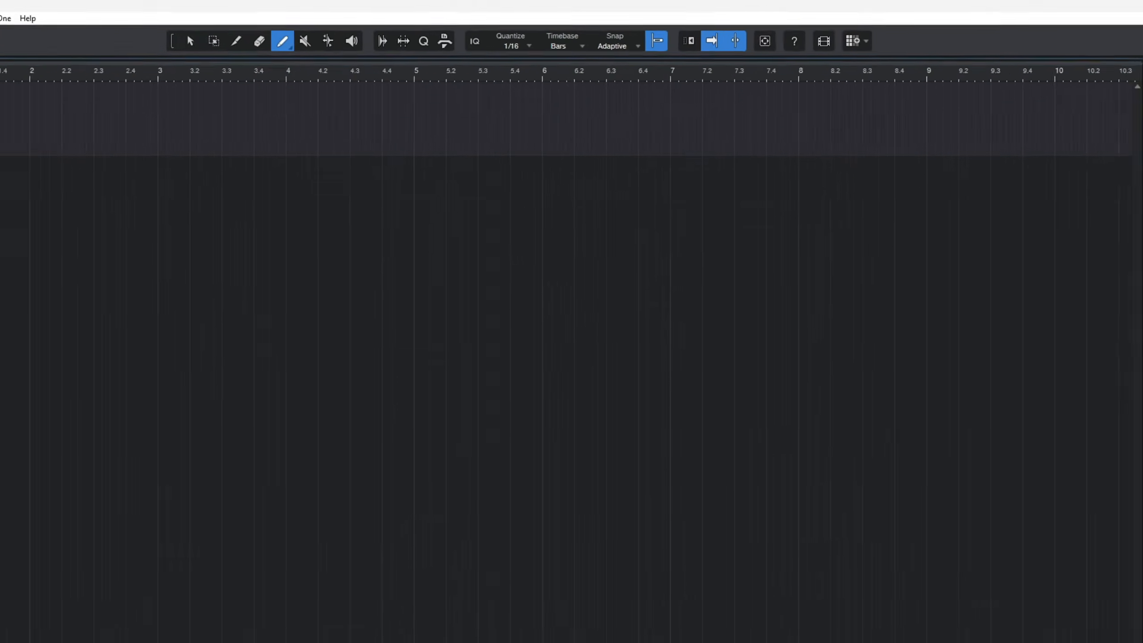
pyautogui.moveTo(42, 86); pyautogui.dragTo(106, 90)
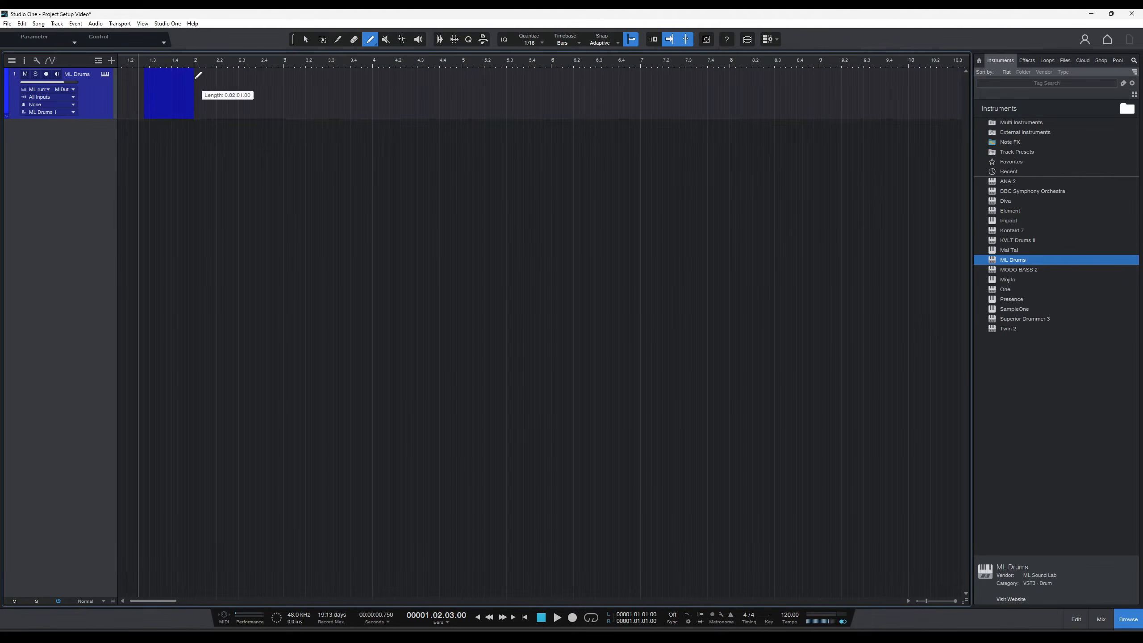
pyautogui.moveTo(197, 75); pyautogui.dragTo(198, 75)
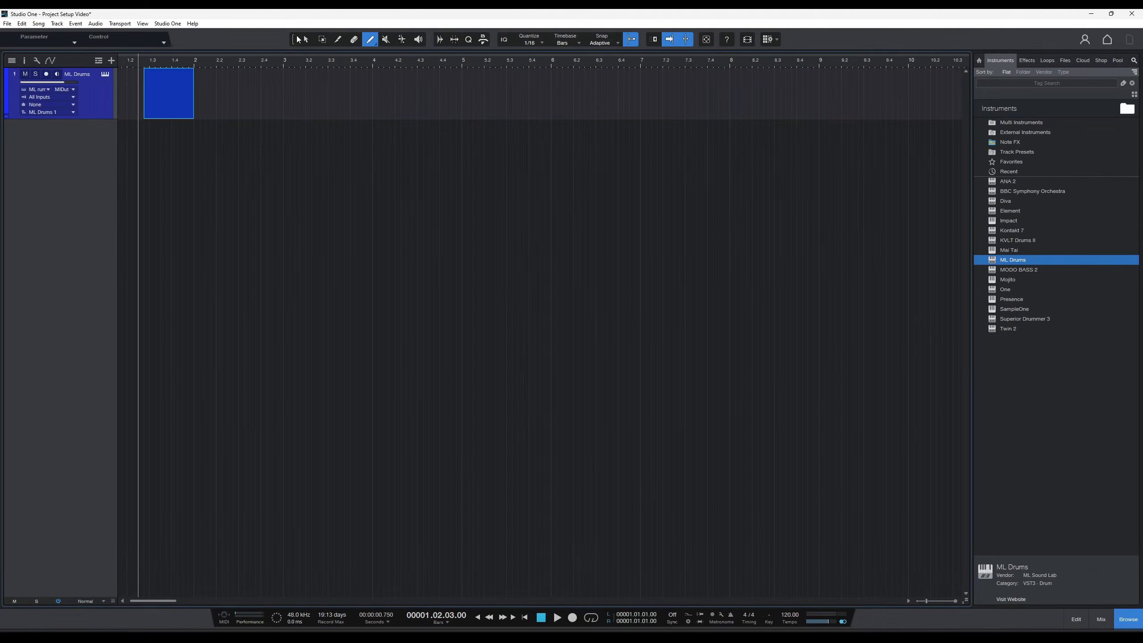
pyautogui.click(295, 41)
# - Open the new part in the note editor and apply the GGD drum map to the drum view
pyautogui.doubleClick(155, 109)
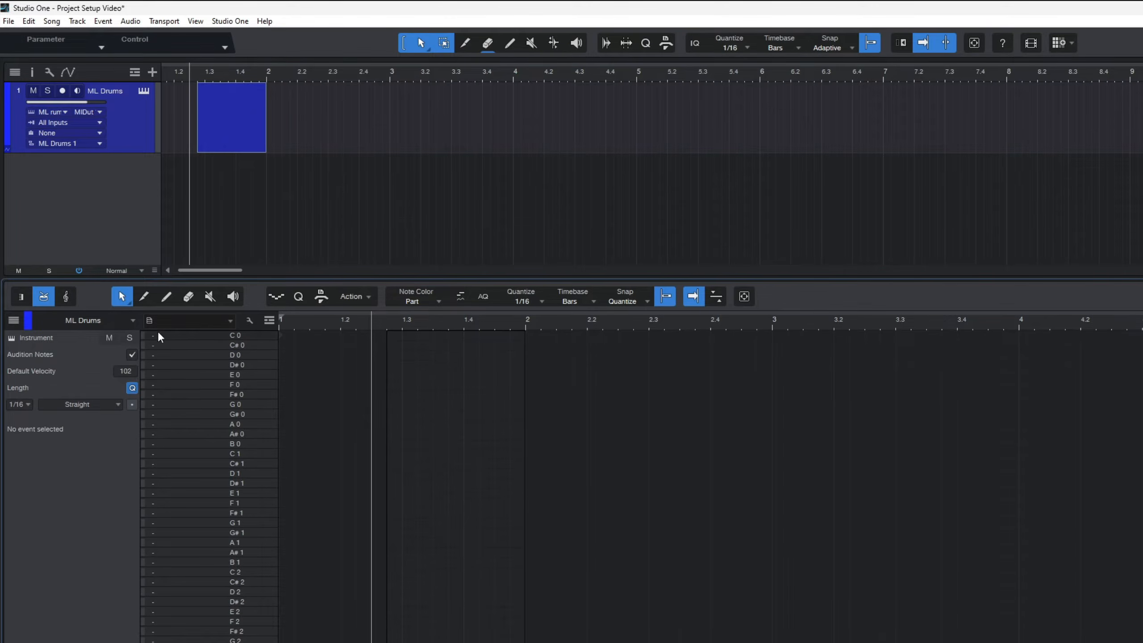
pyautogui.click(210, 320)
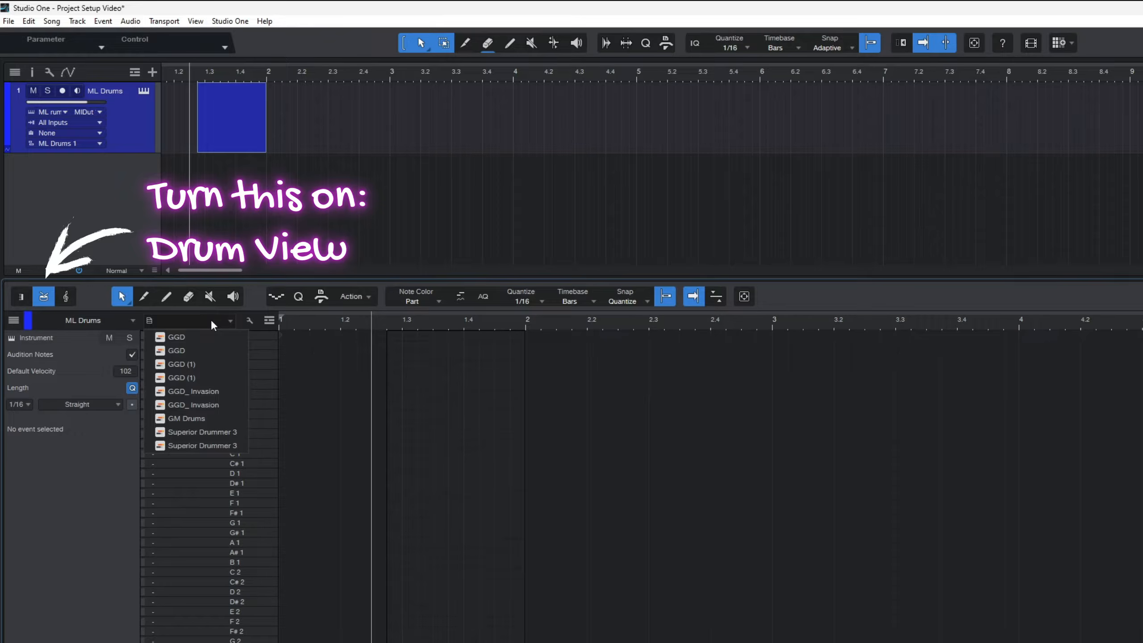
pyautogui.click(175, 337)
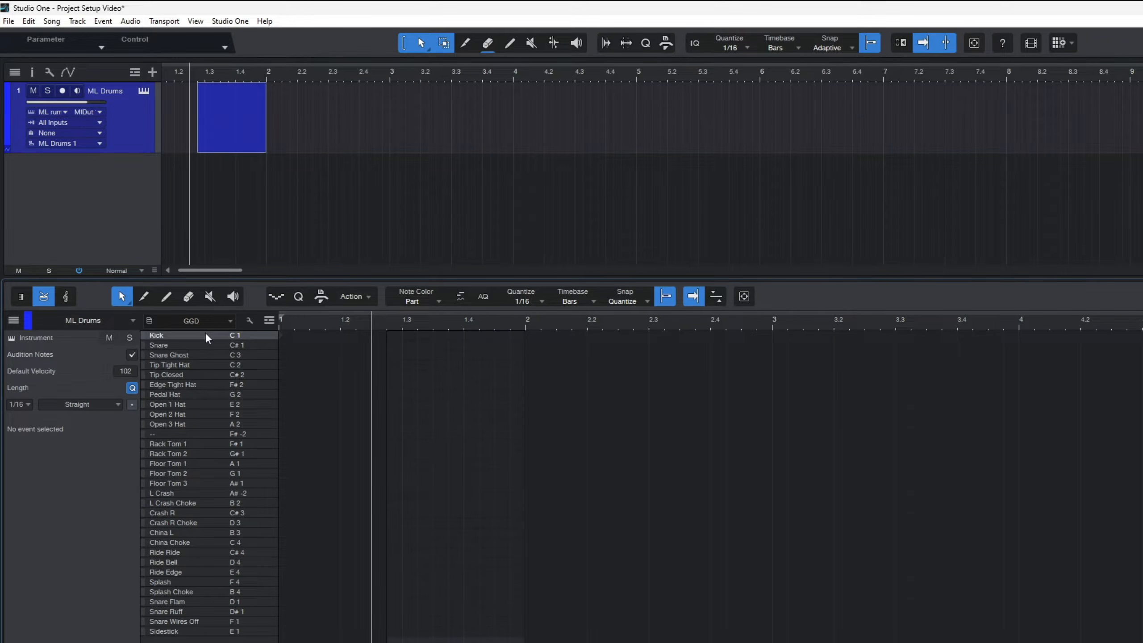
pyautogui.click(215, 322)
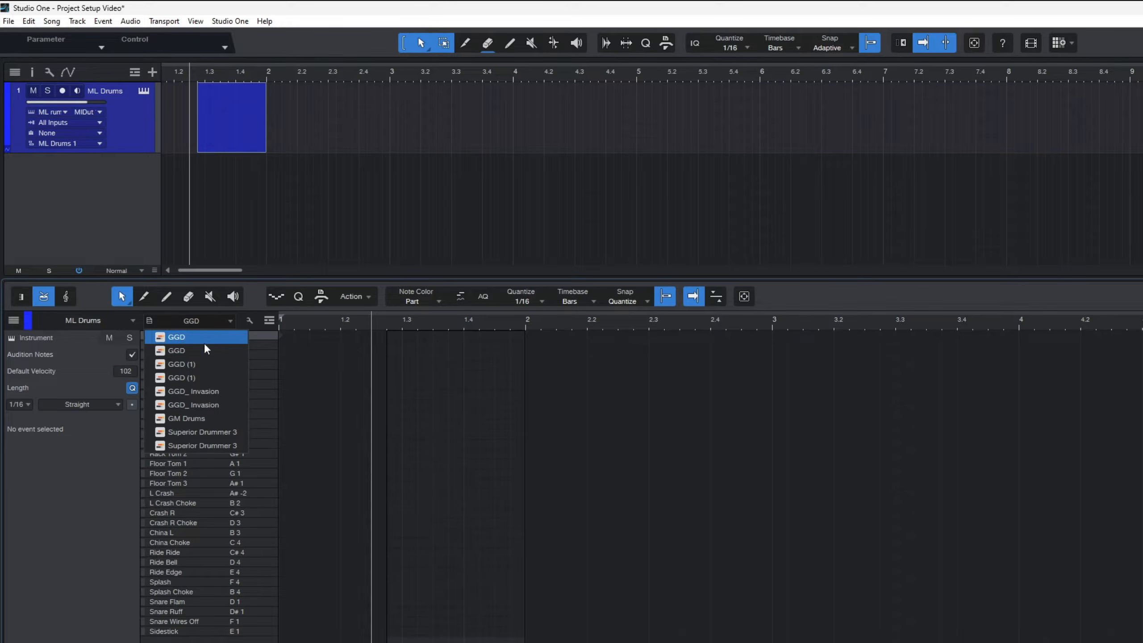
pyautogui.click(256, 299)
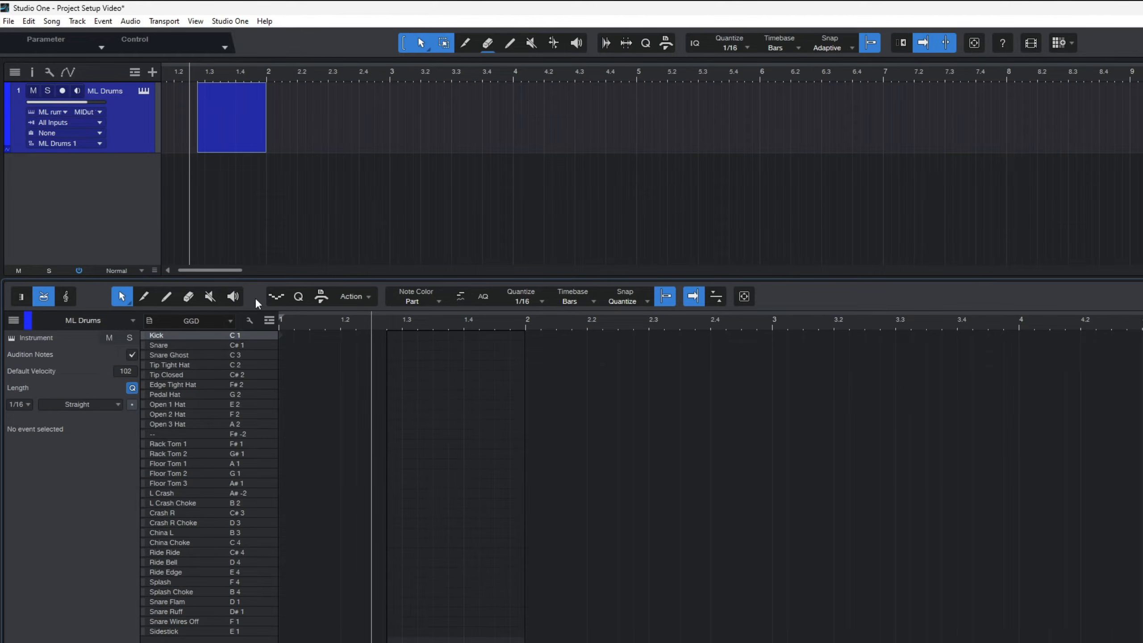
# - Reopen ML Drums to check its MIDI mapping against the drum map, and close the instrument window
pyautogui.click(145, 90)
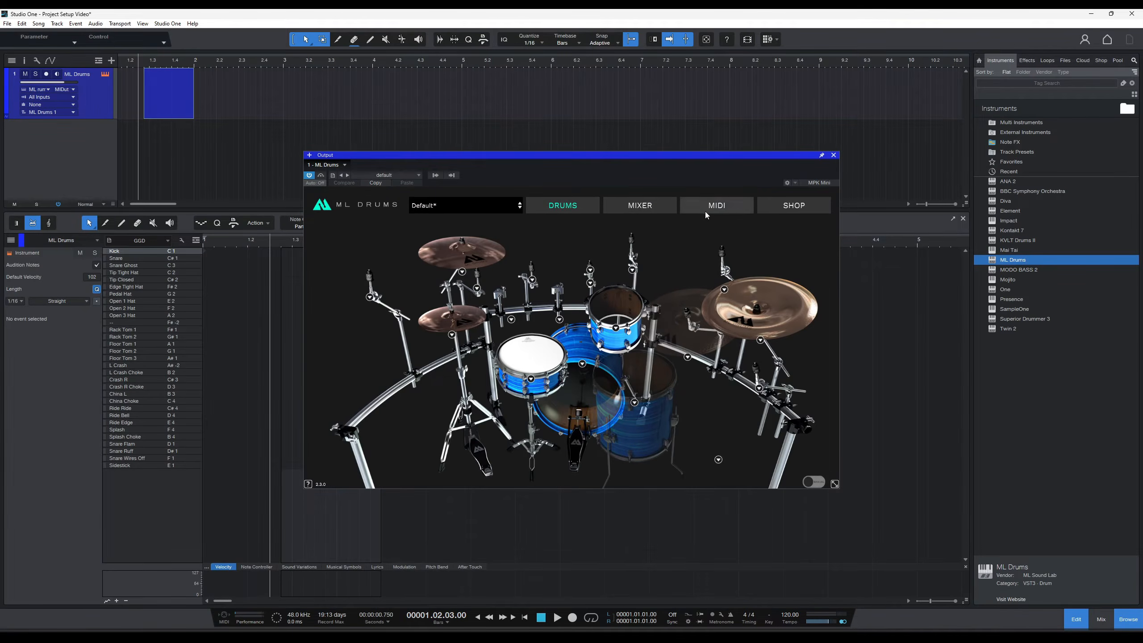
pyautogui.click(719, 211)
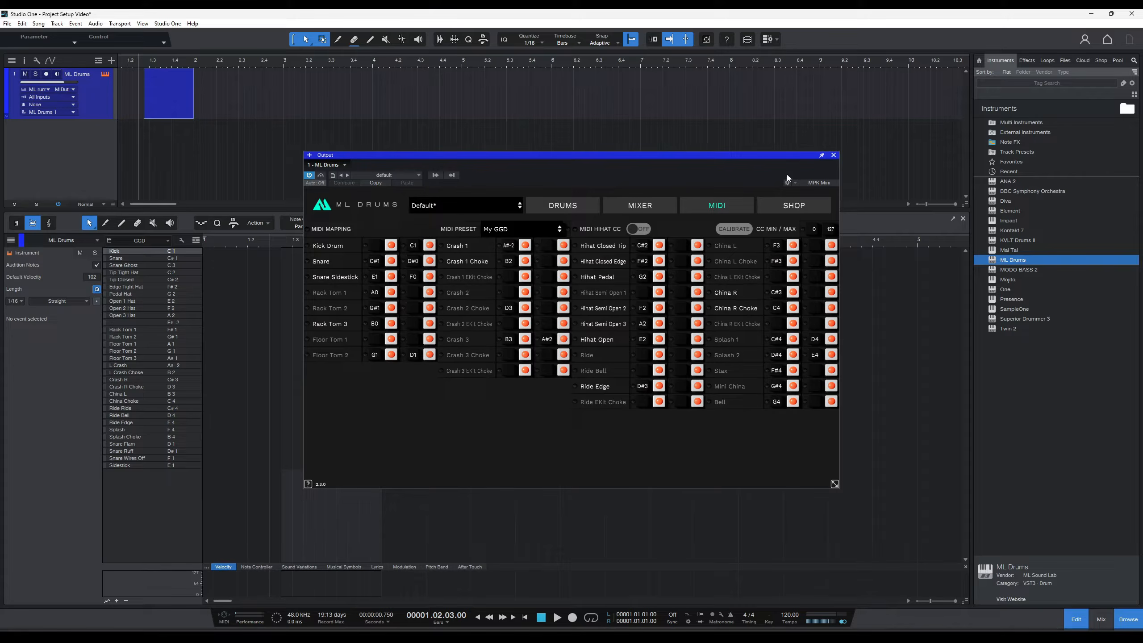
pyautogui.click(834, 155)
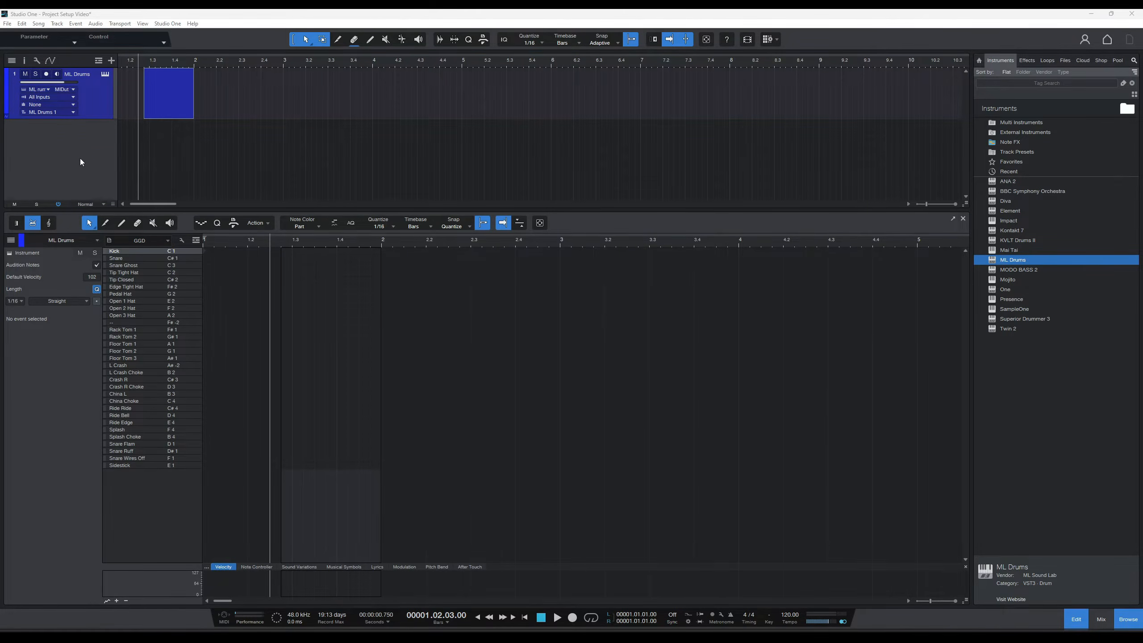
# - Rename the ML Drums track as DRUMS and change its colour to a darker blue
pyautogui.doubleClick(72, 73)
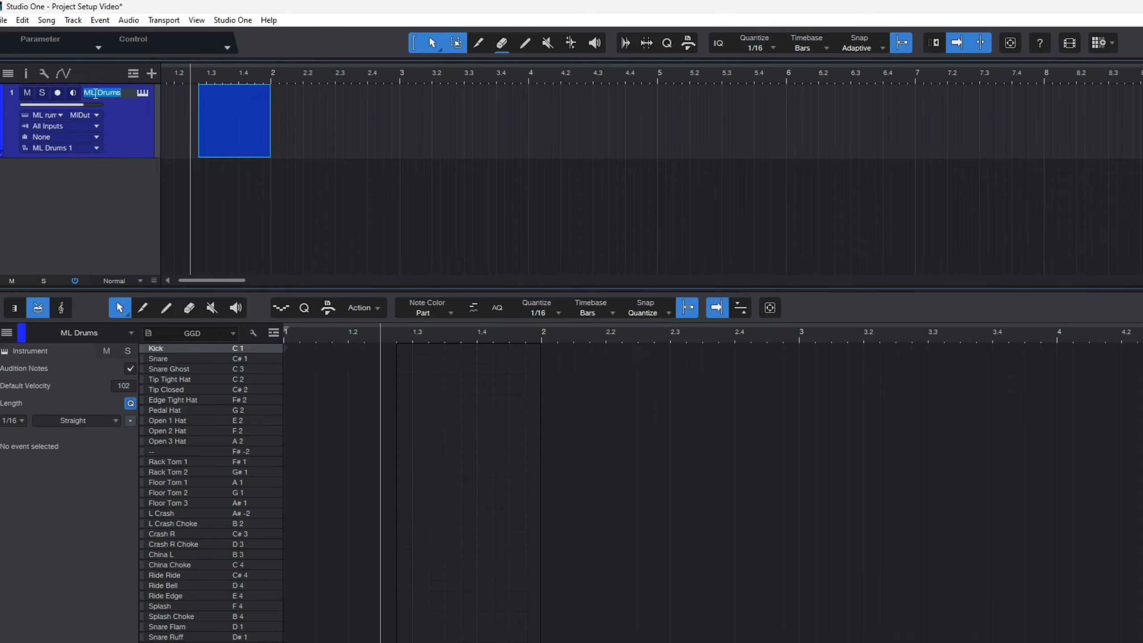
pyautogui.write('DRUMS')
pyautogui.press('Return')
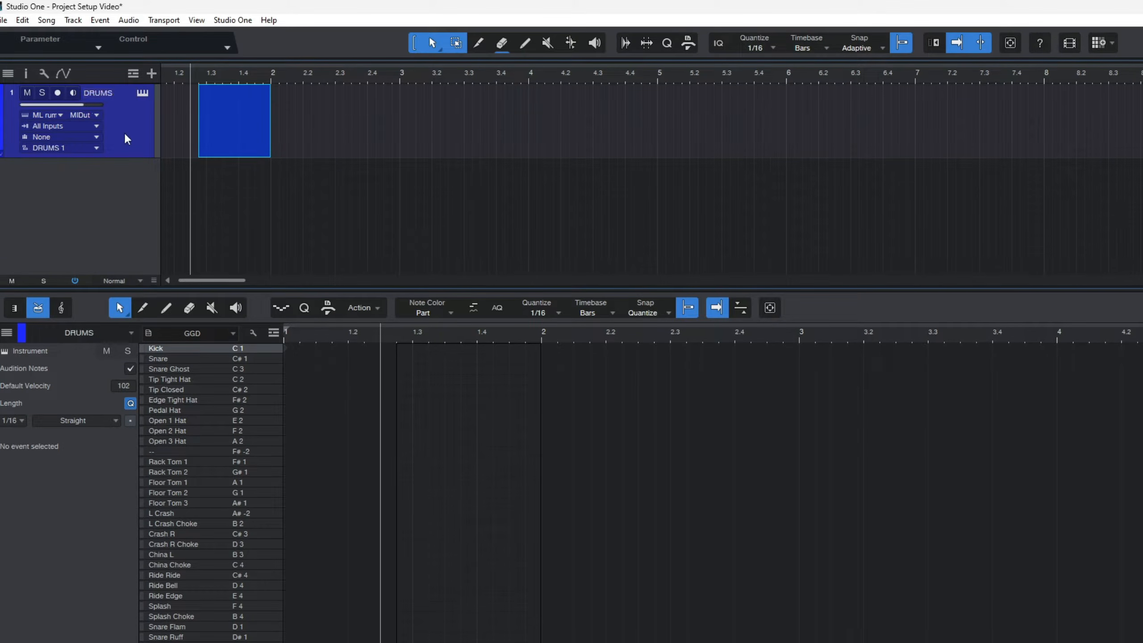
pyautogui.click(2, 113)
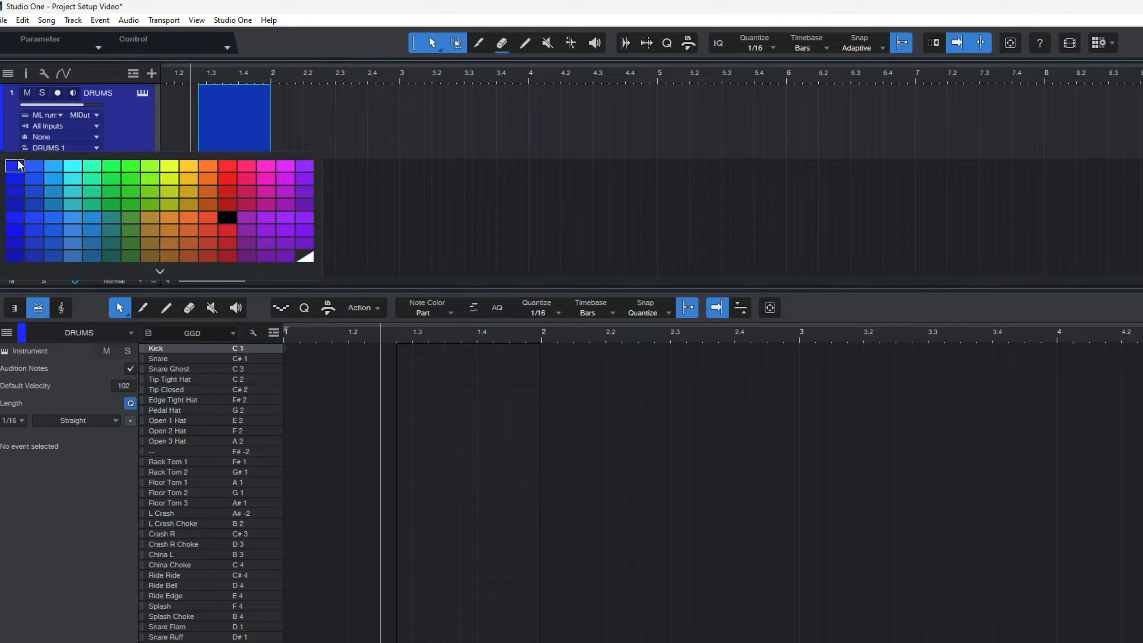
pyautogui.click(32, 258)
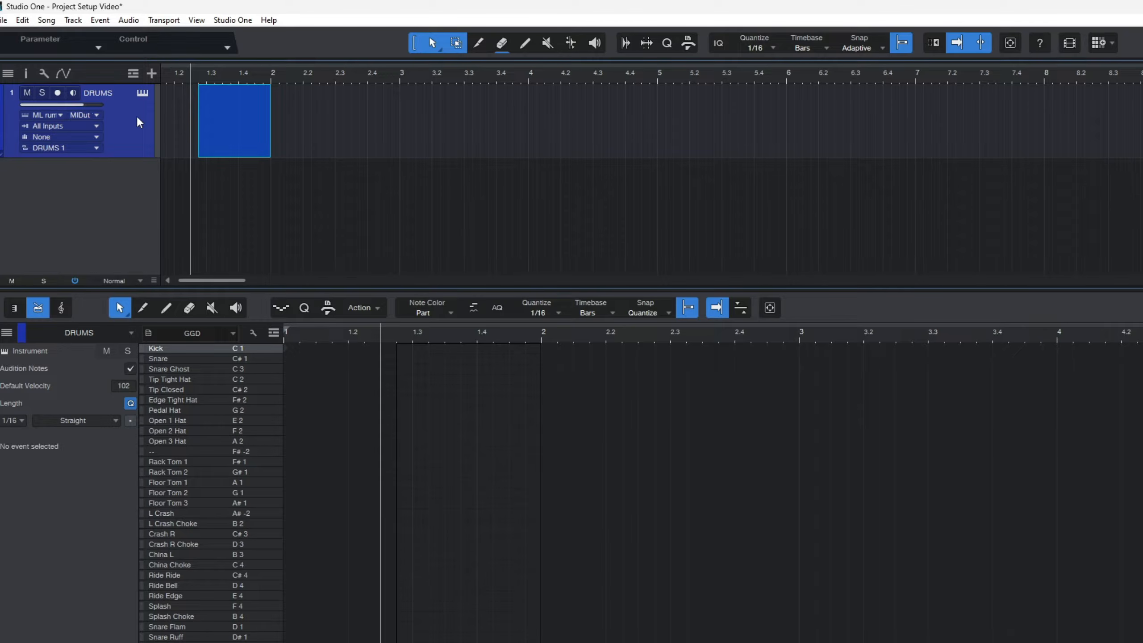
# - Check the DRUMS channel in the mix console, hide the console and reopen the track's ML Drums instrument
pyautogui.press('F3')
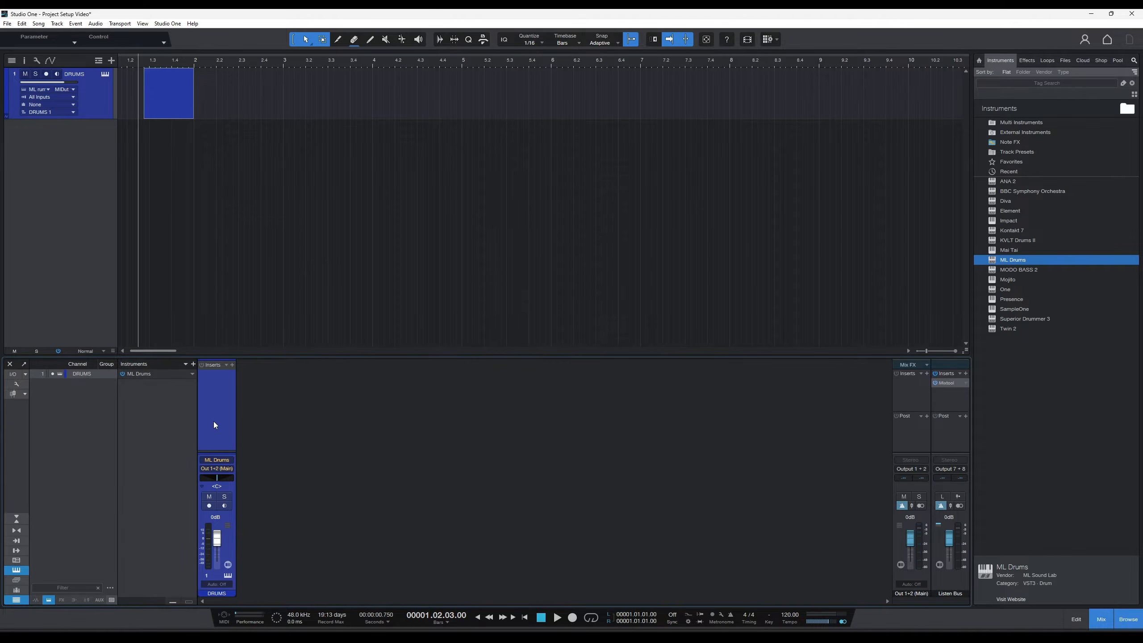
pyautogui.press('F3')
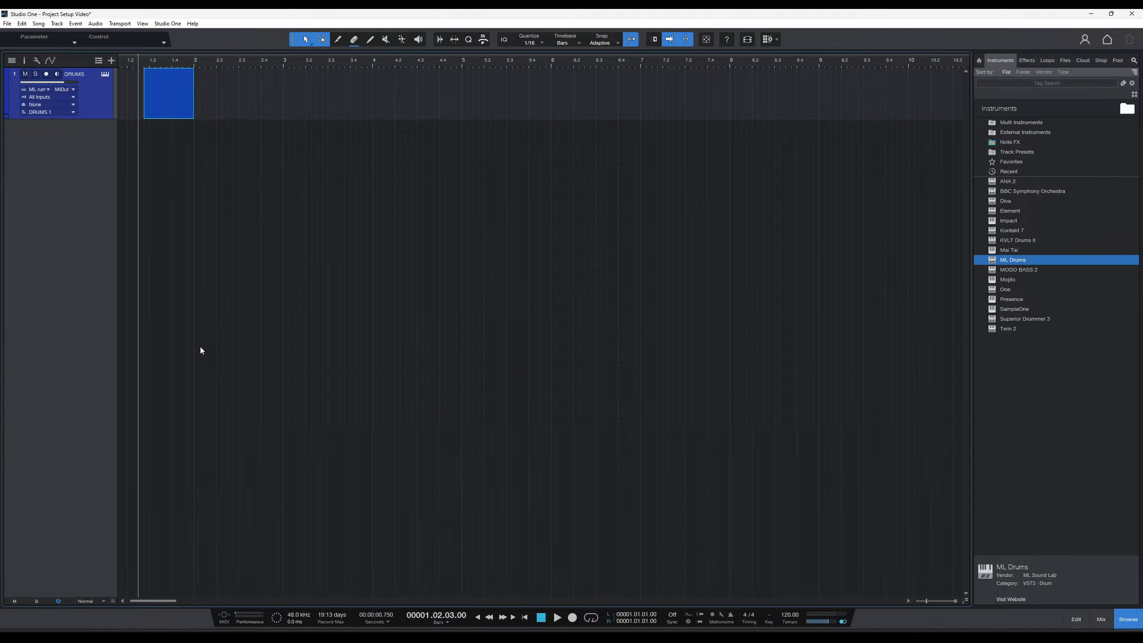
pyautogui.click(105, 74)
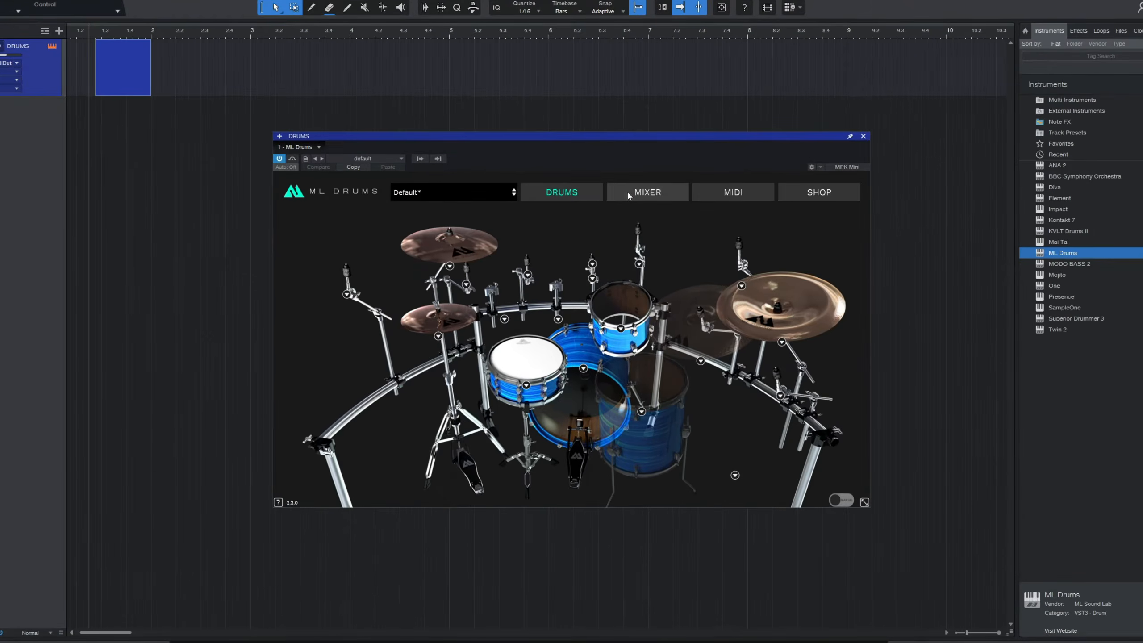
# - Open the ML Drums mixer page and look over its channels' EQ, compressor, saturation and fader controls
pyautogui.click(640, 204)
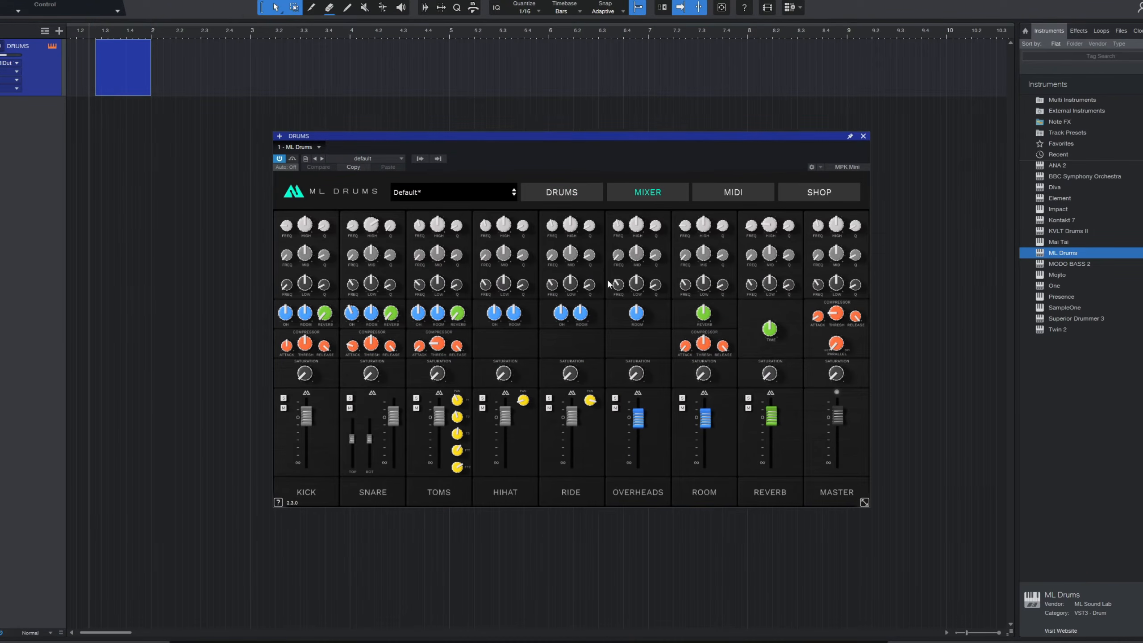
pyautogui.moveTo(298, 286)
pyautogui.moveTo(851, 398)
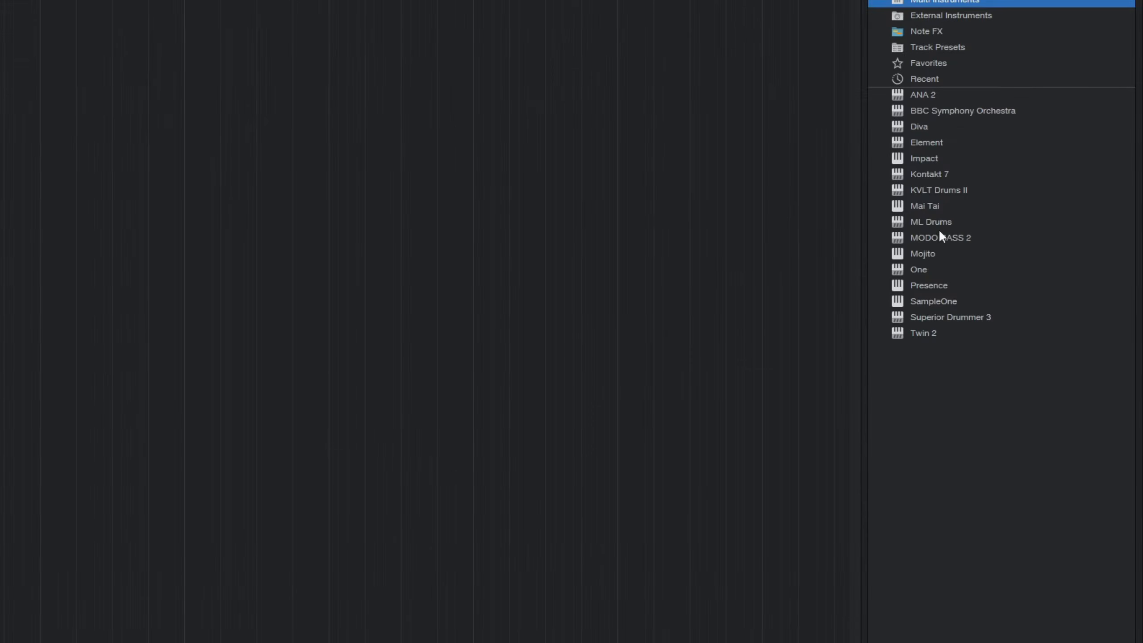
# - Add a MODO BASS 2 instrument track below the DRUMS track
pyautogui.click(941, 237)
pyautogui.moveTo(942, 233); pyautogui.dragTo(109, 162)
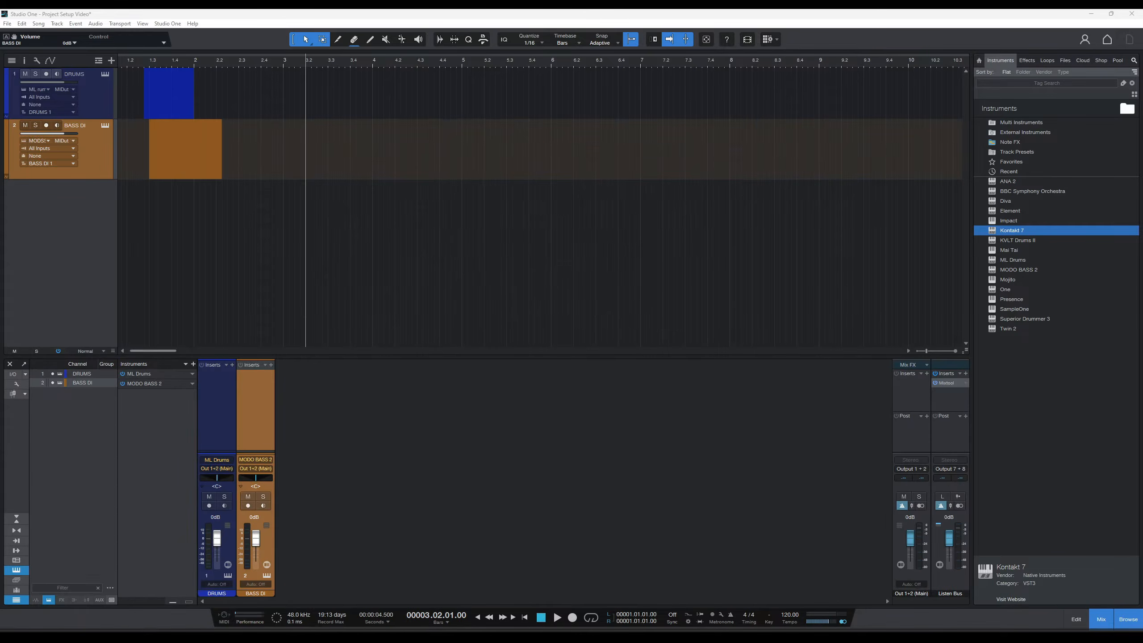
# - Add a mono audio track below the BASS DI track and name it Real Bass DI
pyautogui.rightClick(55, 207)
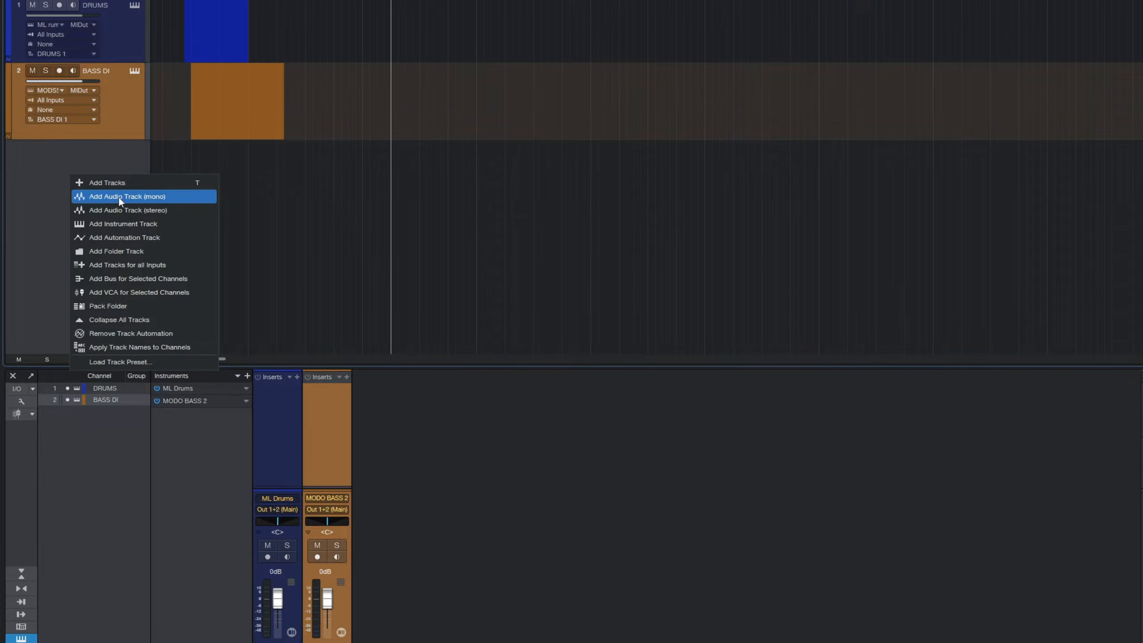
pyautogui.click(120, 199)
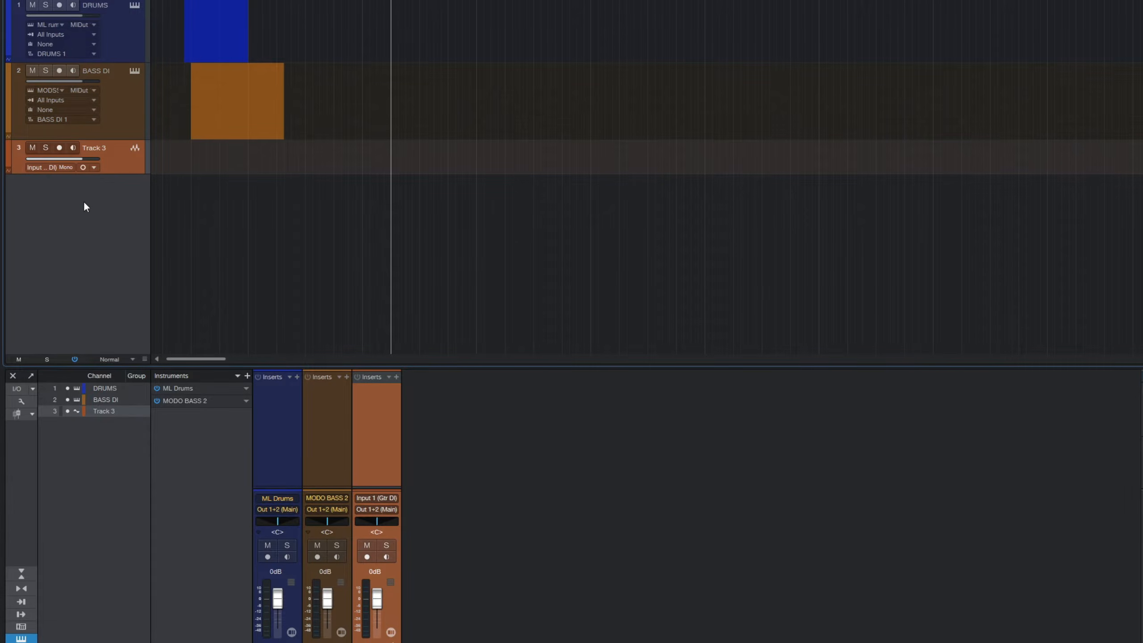
pyautogui.doubleClick(94, 149)
pyautogui.write('Ba')
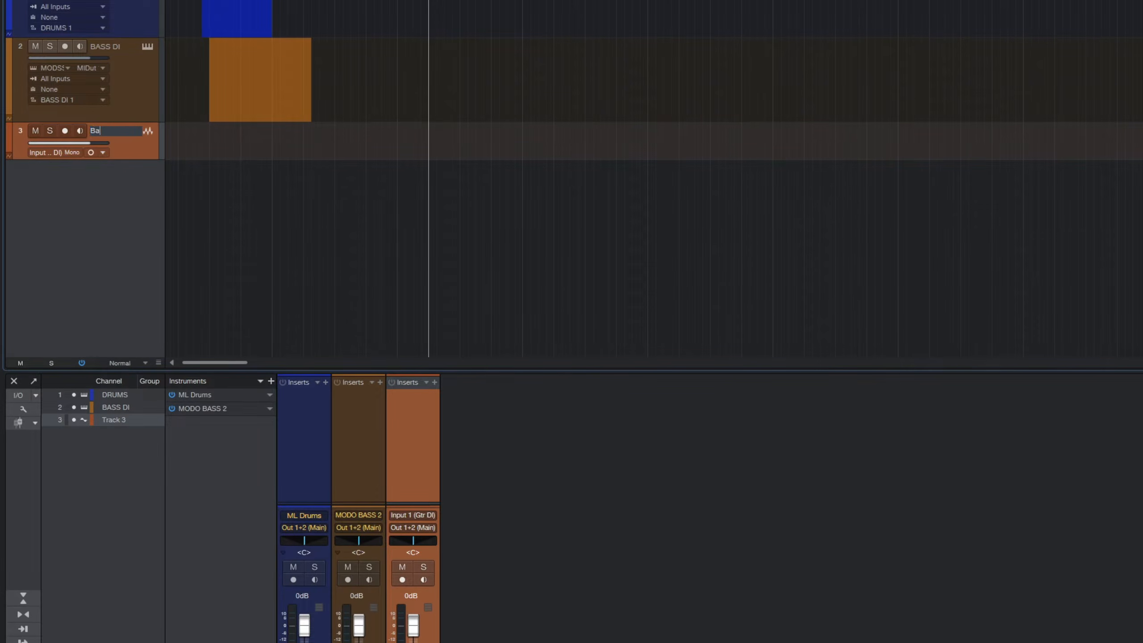
pyautogui.press('BackSpace')
pyautogui.press('BackSpace')
pyautogui.write('Real BAss')
pyautogui.press('BackSpace')
pyautogui.press('BackSpace')
pyautogui.press('BackSpace')
pyautogui.write('ass D')
pyautogui.press('Return')
# - Rename the MODO BASS 2 track as BASS VST and adjust the track height
pyautogui.click(132, 93)
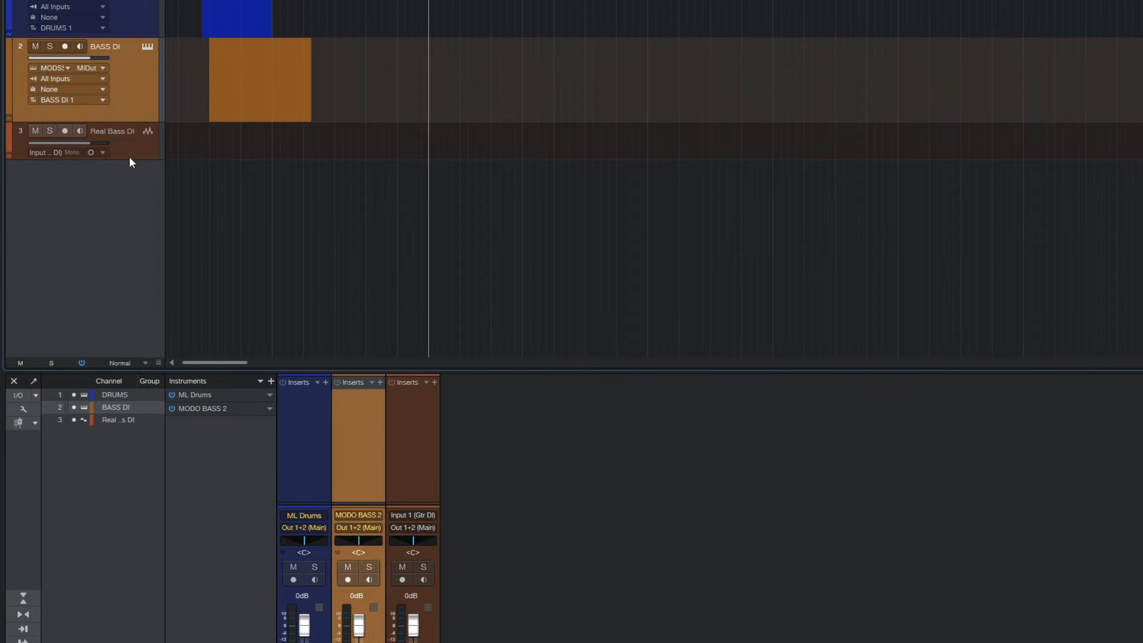
pyautogui.click(129, 156)
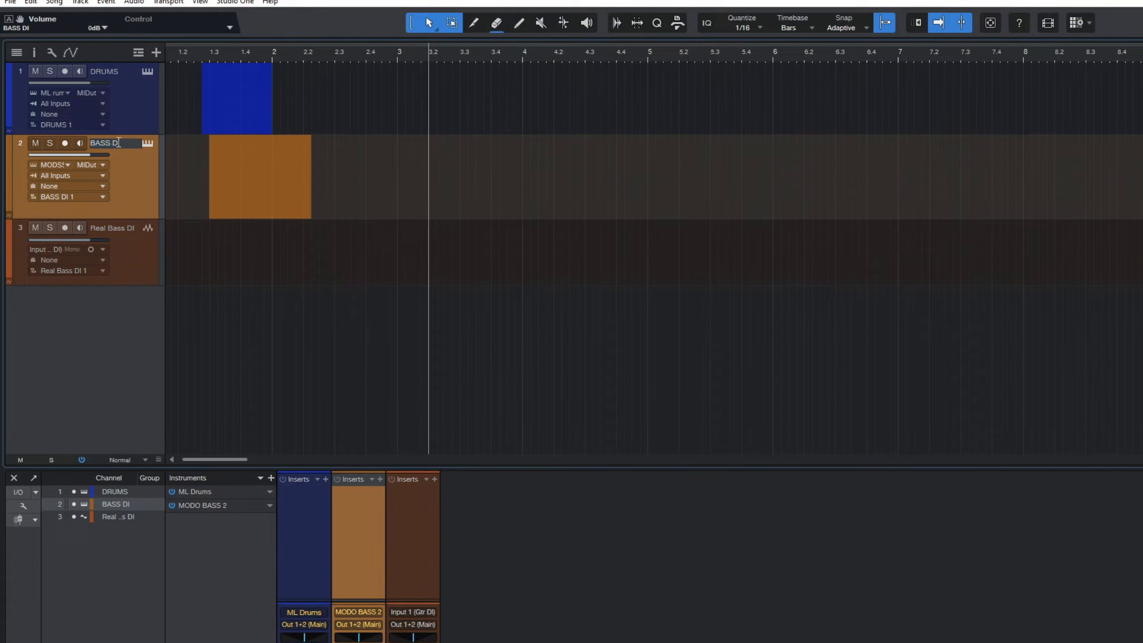
pyautogui.write('VST')
pyautogui.press('Return')
pyautogui.moveTo(130, 284); pyautogui.dragTo(132, 296)
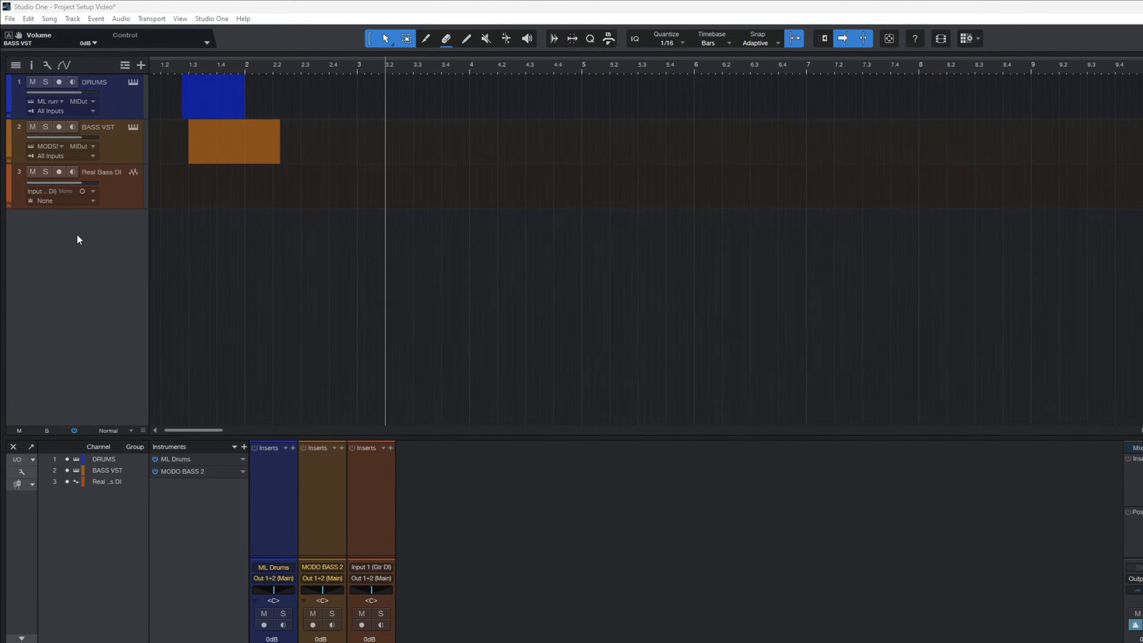
# - Add five mono audio tracks named gtr in green, with Input 1 (Gtr DI) as their input
pyautogui.rightClick(78, 236)
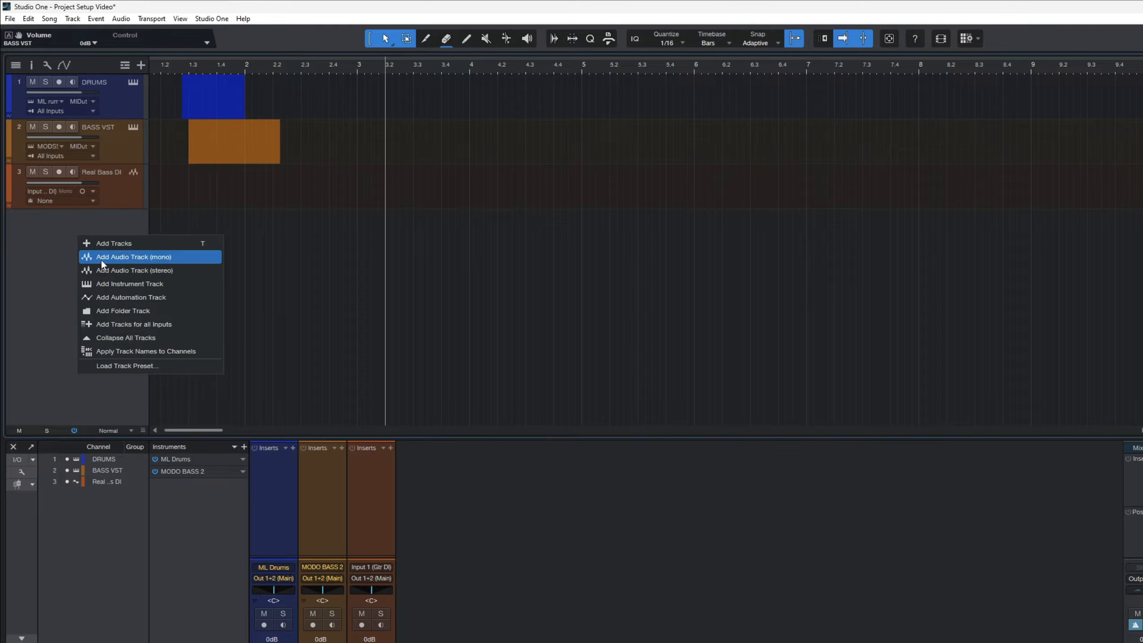
pyautogui.click(112, 243)
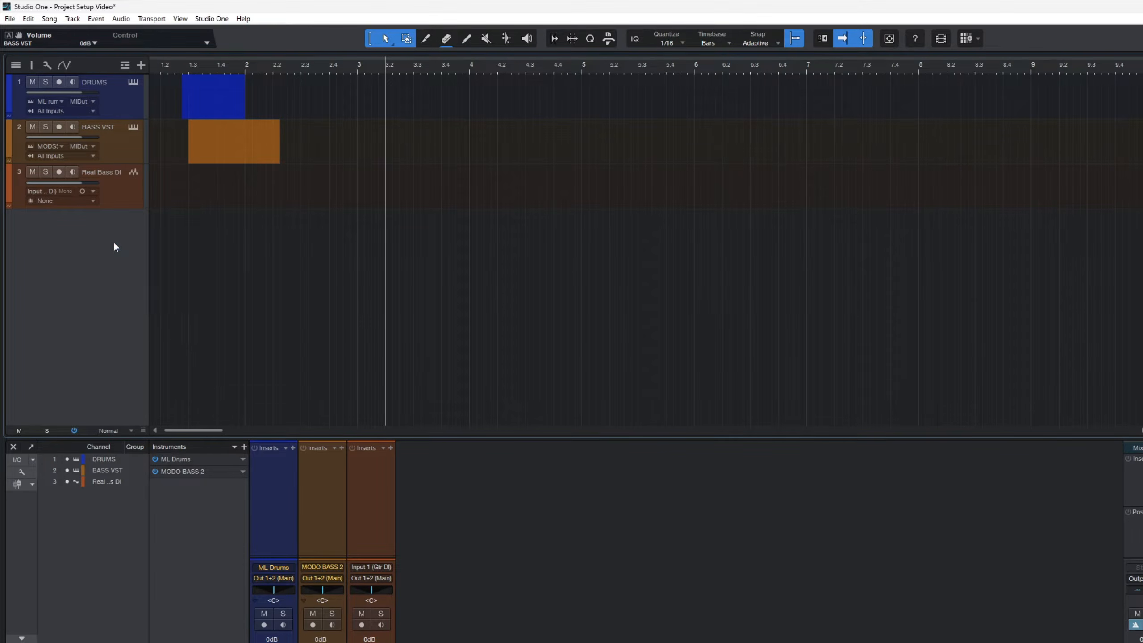
pyautogui.click(679, 342)
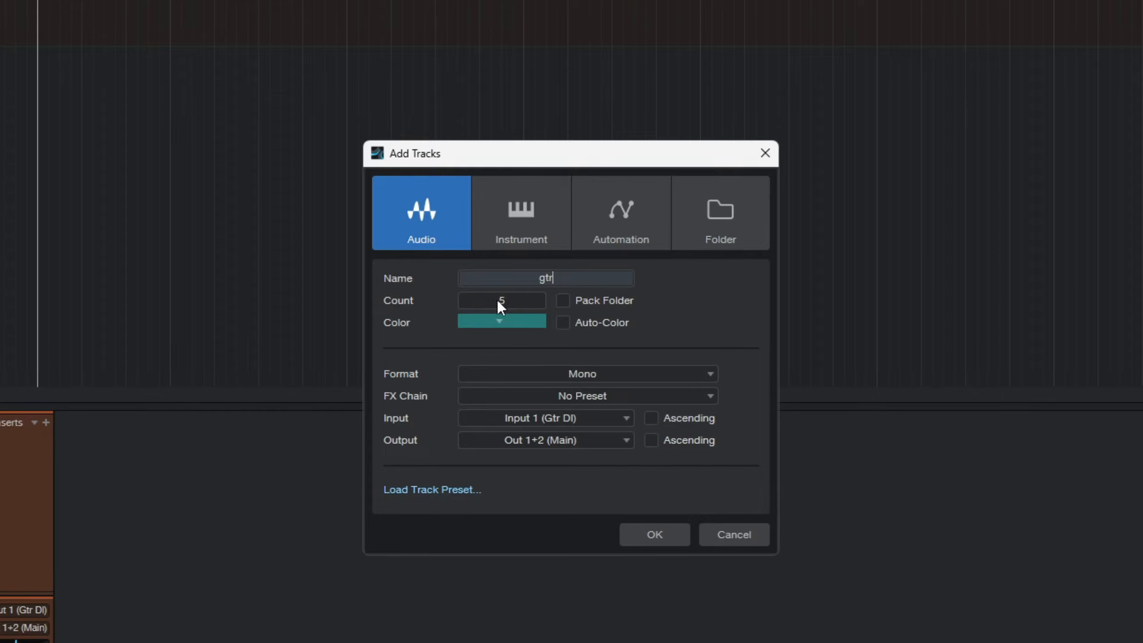
pyautogui.click(507, 304)
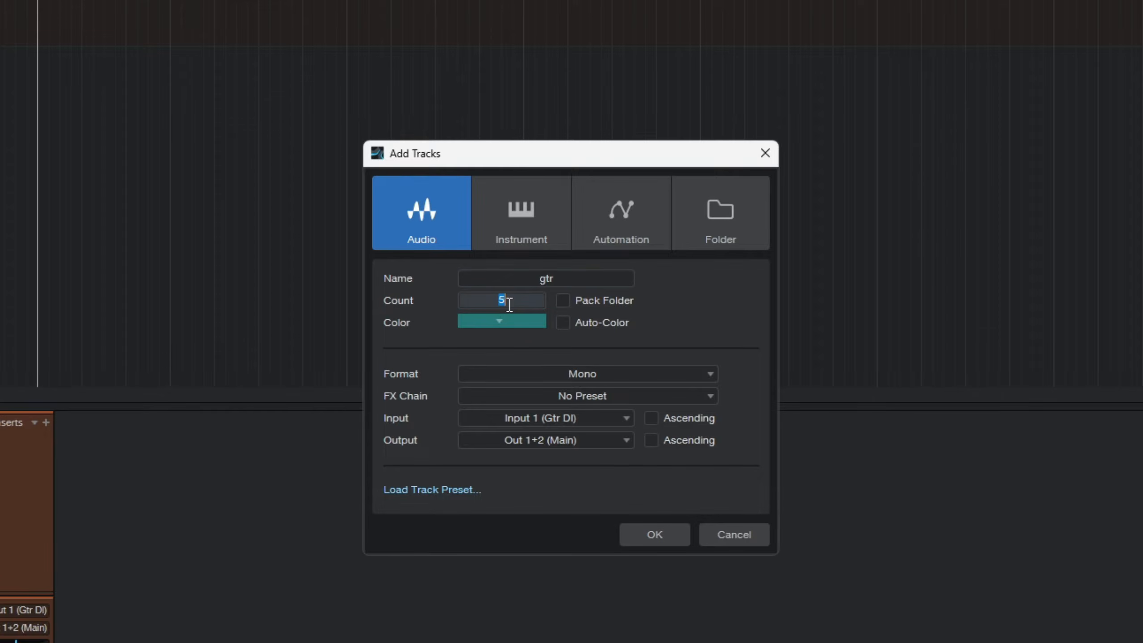
pyautogui.click(502, 326)
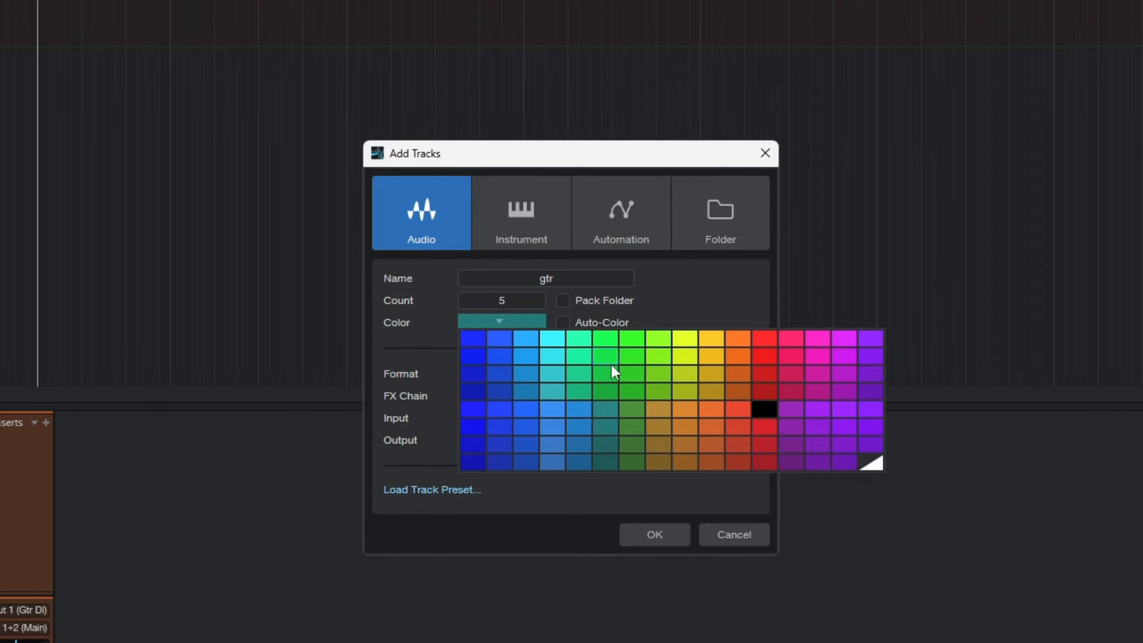
pyautogui.click(603, 393)
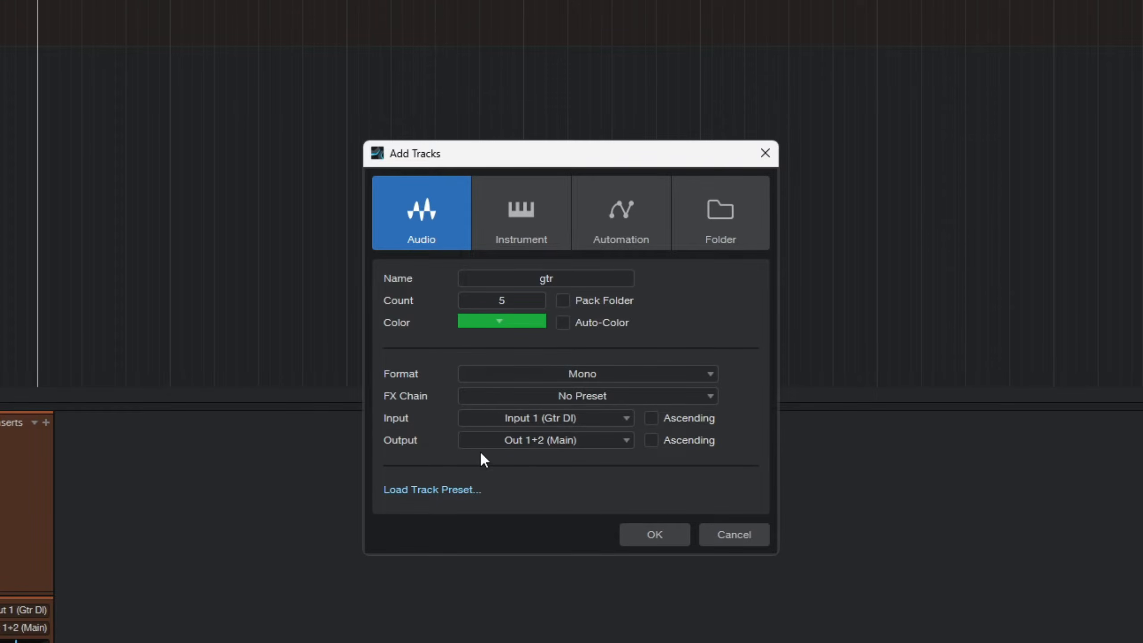
pyautogui.click(654, 536)
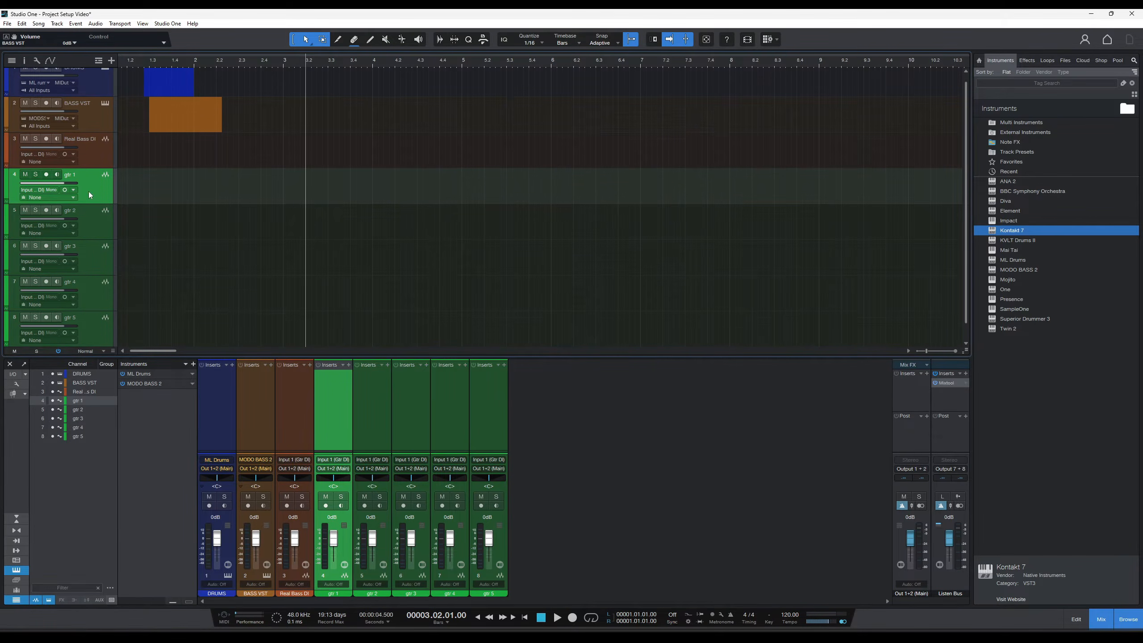
# - Rename the first two guitar tracks as Rhy GTR L and Rhy GTR R
pyautogui.doubleClick(70, 182)
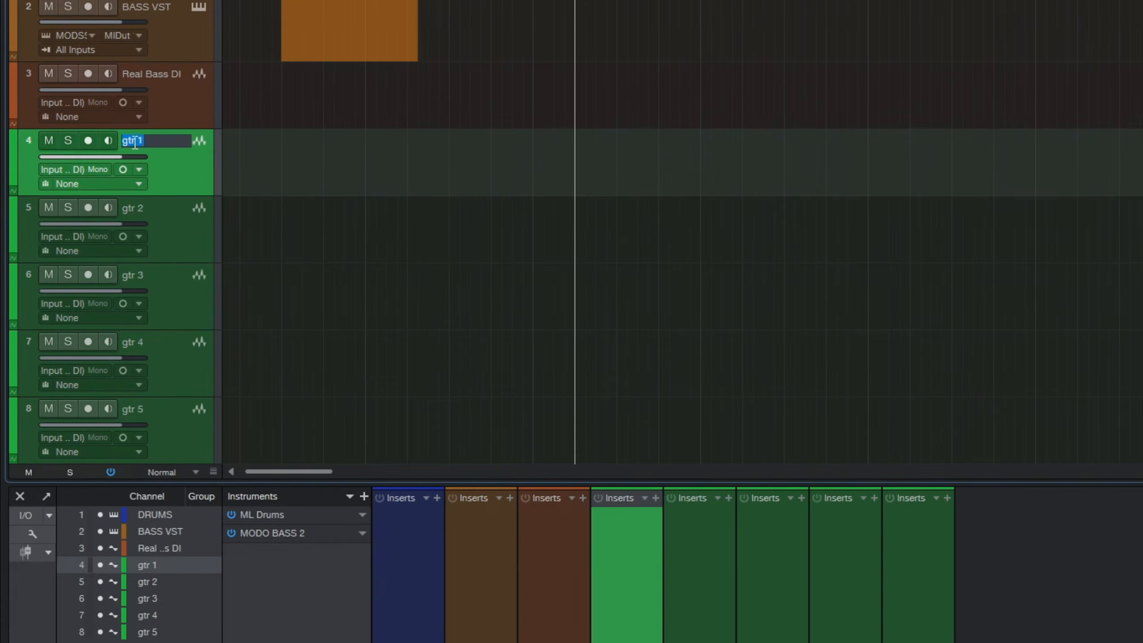
pyautogui.write('Rhy Gt')
pyautogui.press('BackSpace')
pyautogui.write('TR L')
pyautogui.press('Tab')
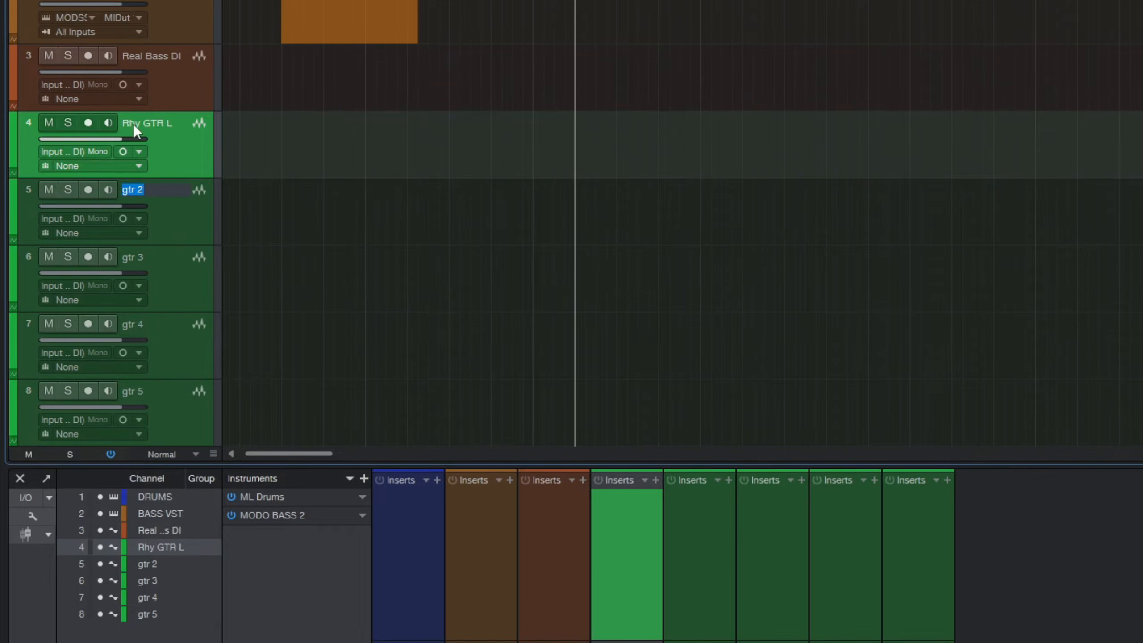
pyautogui.write('RHY')
pyautogui.press('BackSpace')
pyautogui.press('BackSpace')
pyautogui.press('BackSpace')
pyautogui.write('hy GTR R')
pyautogui.press('Tab')
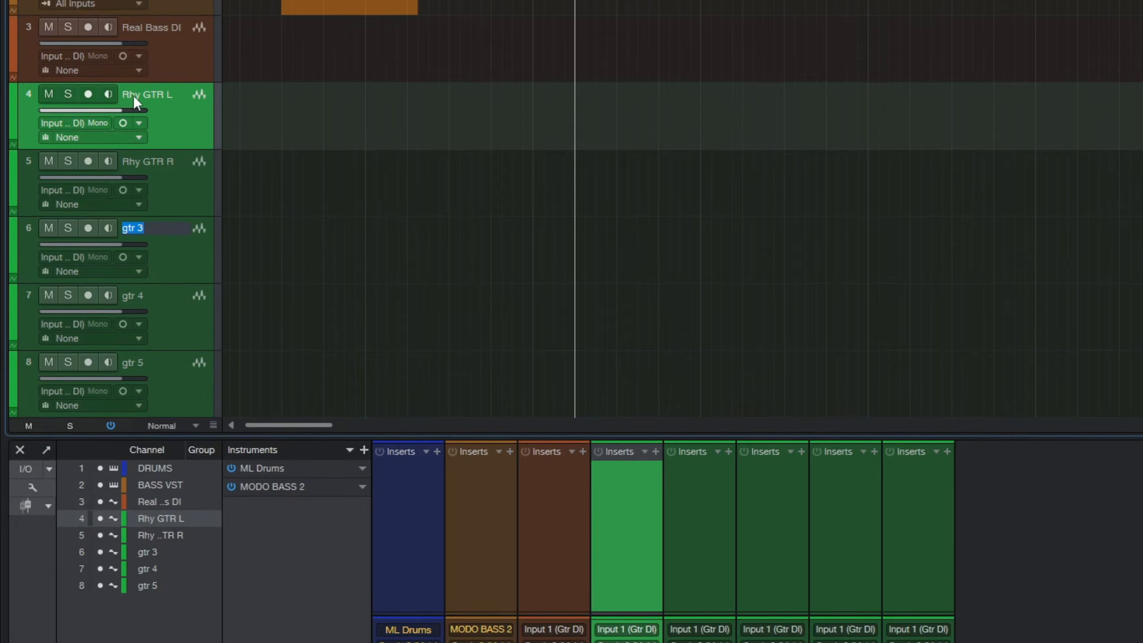
# - Rename the remaining three guitar tracks as Lead 1, Lead 2 and Guitar Solo
pyautogui.write('Lead 1')
pyautogui.press('Tab')
pyautogui.write('Lead')
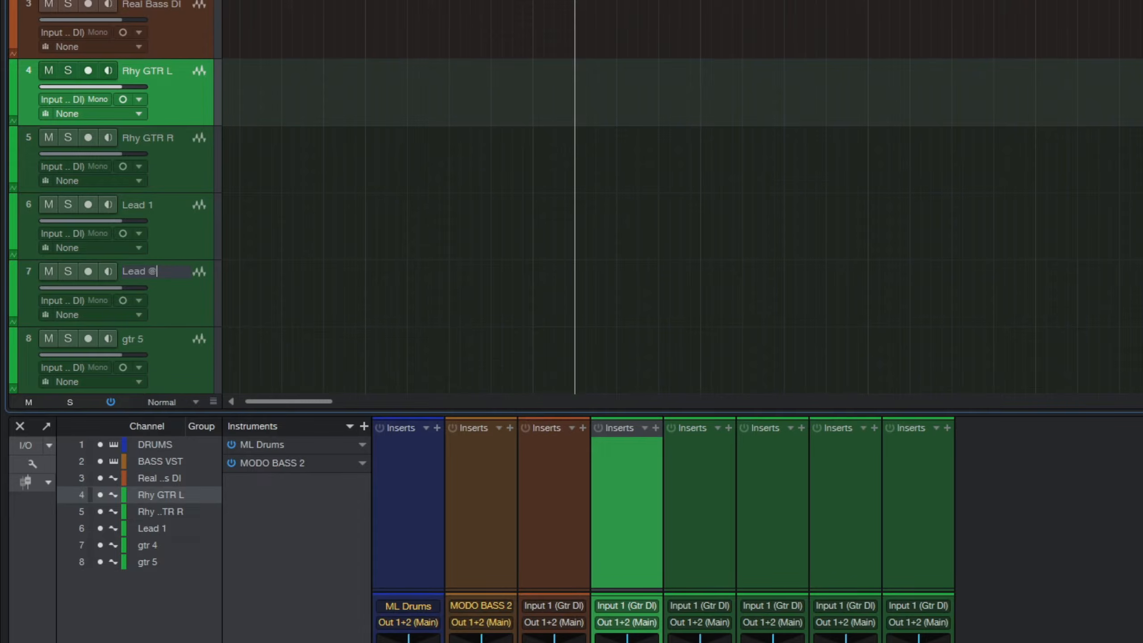
pyautogui.write(' 2')
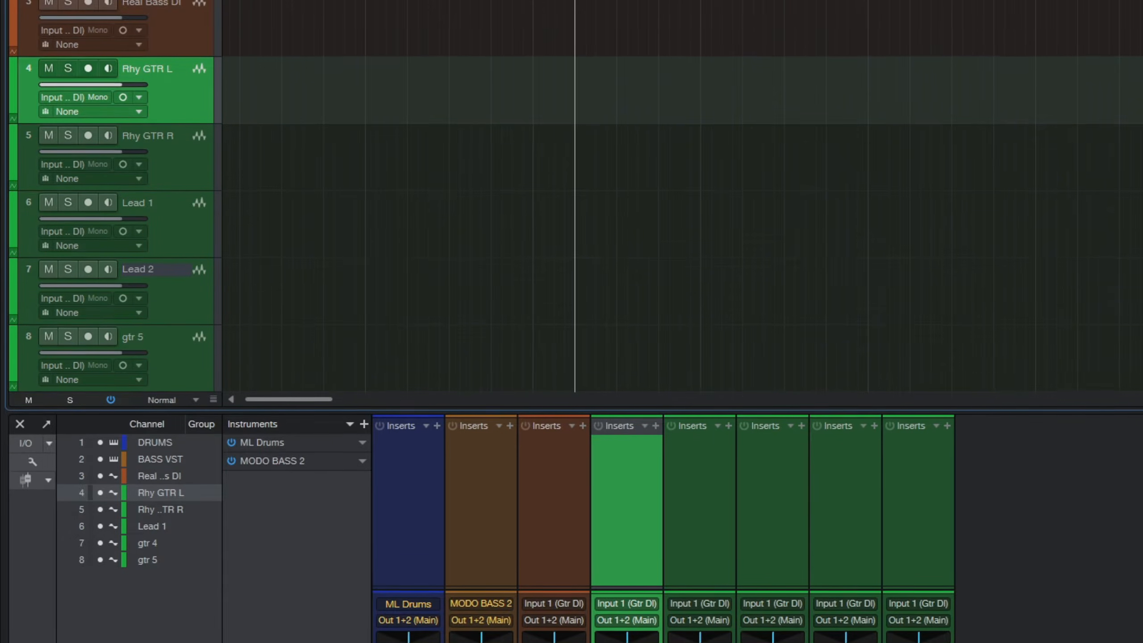
pyautogui.press('Tab')
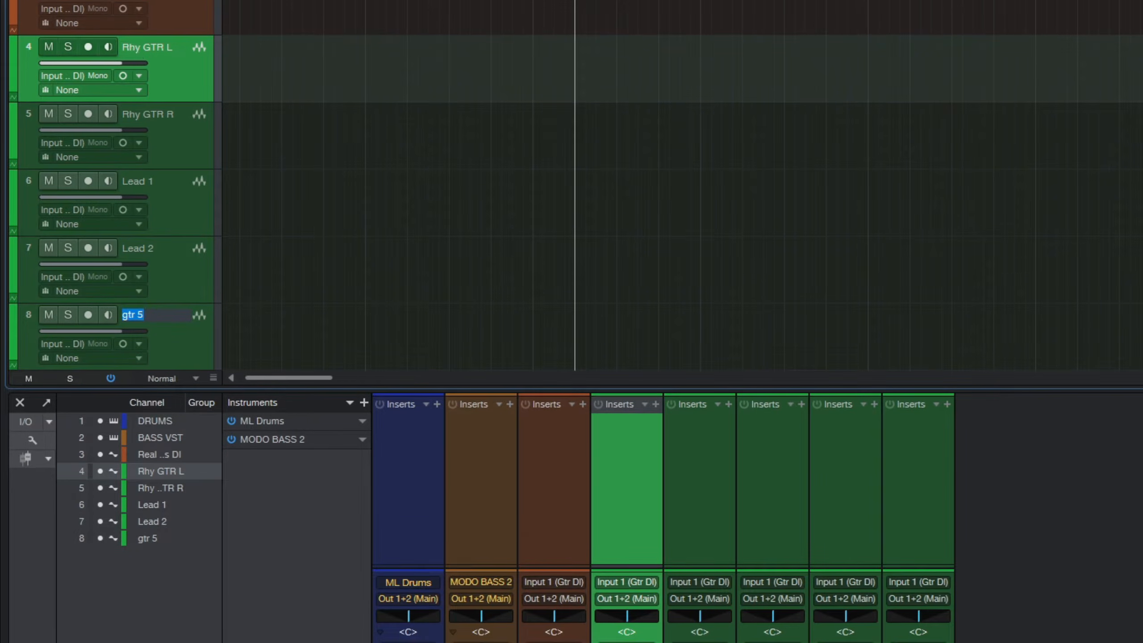
pyautogui.write('Guitar Solo')
pyautogui.press('Return')
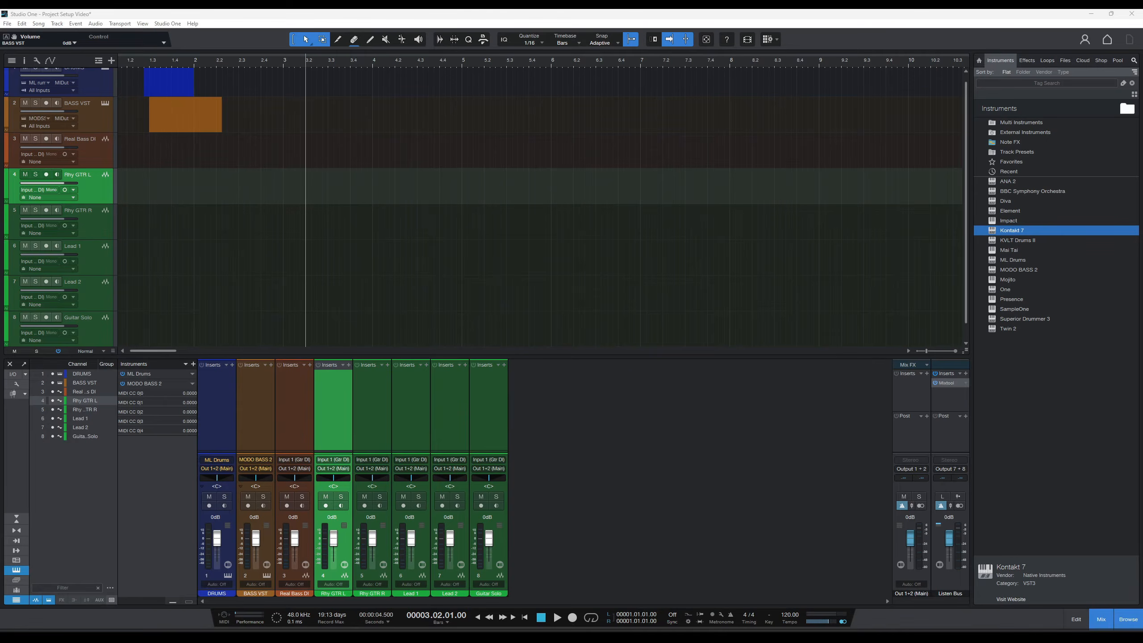
# - Add a bus for the Rhy GTR L and Rhy GTR R channels and move it above Rhy GTR L
pyautogui.keyDown('shift'); pyautogui.click(94, 223); pyautogui.keyUp('shift')
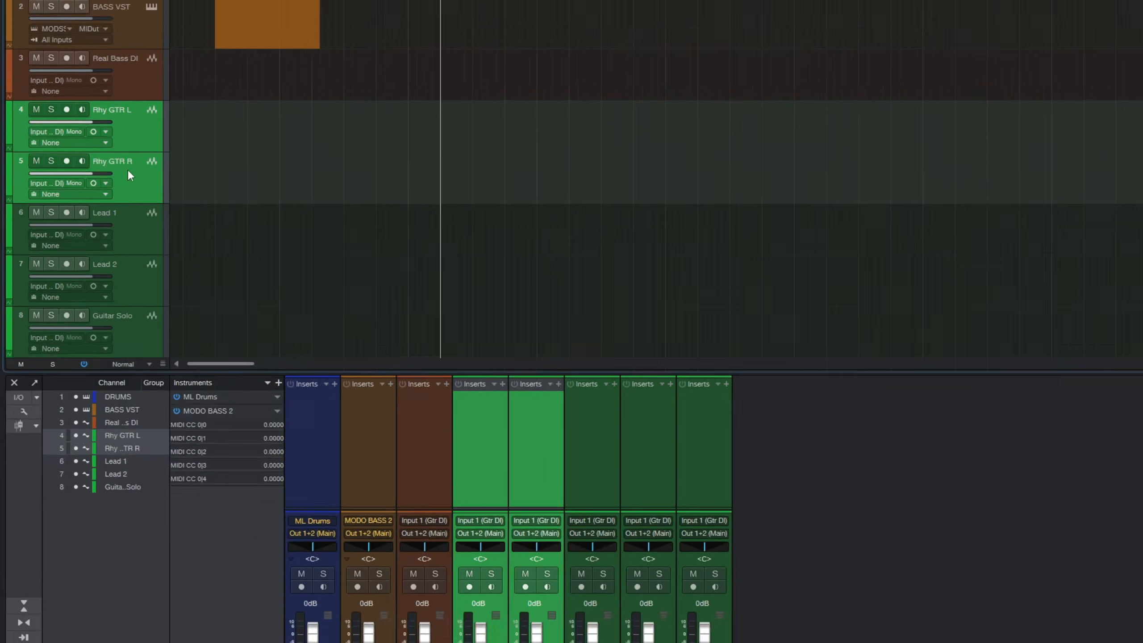
pyautogui.rightClick(89, 217)
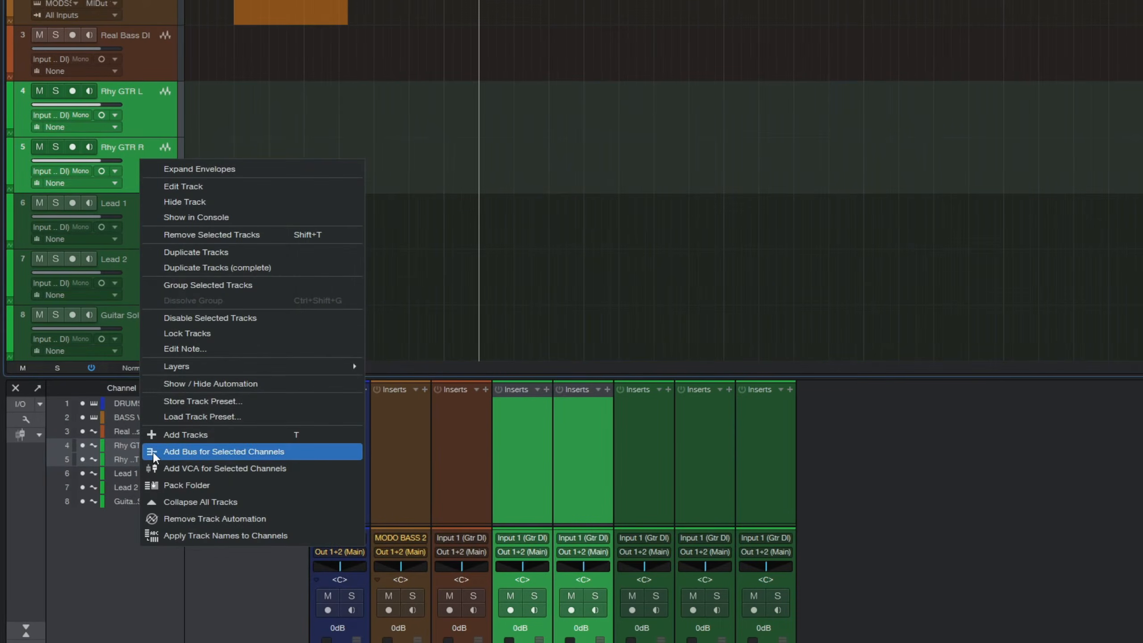
pyautogui.click(248, 453)
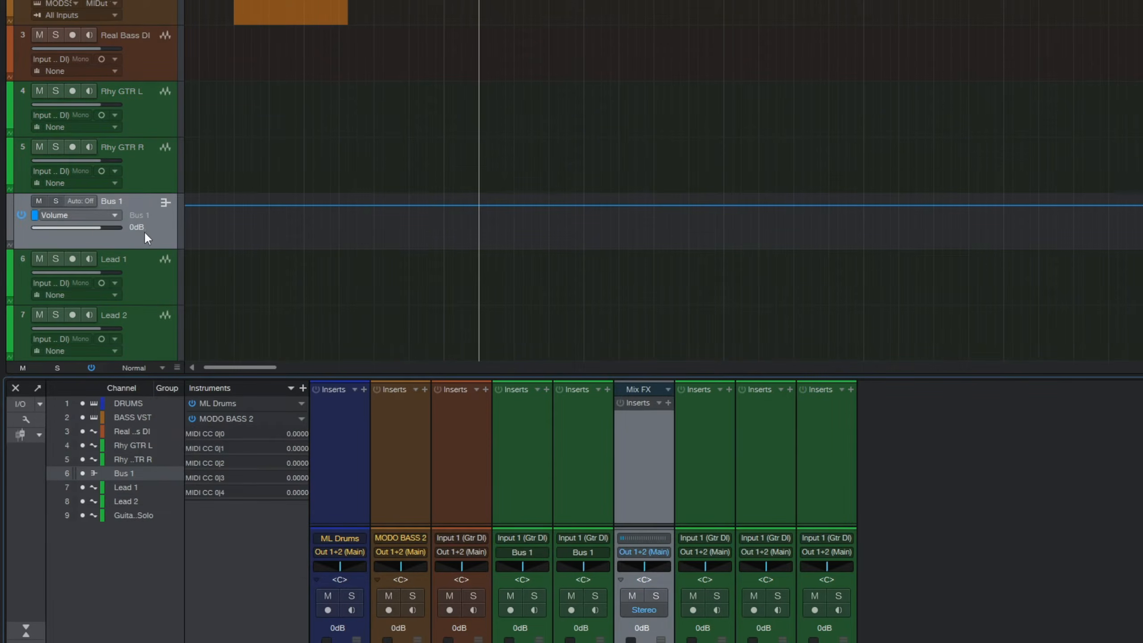
pyautogui.moveTo(143, 230); pyautogui.dragTo(148, 97)
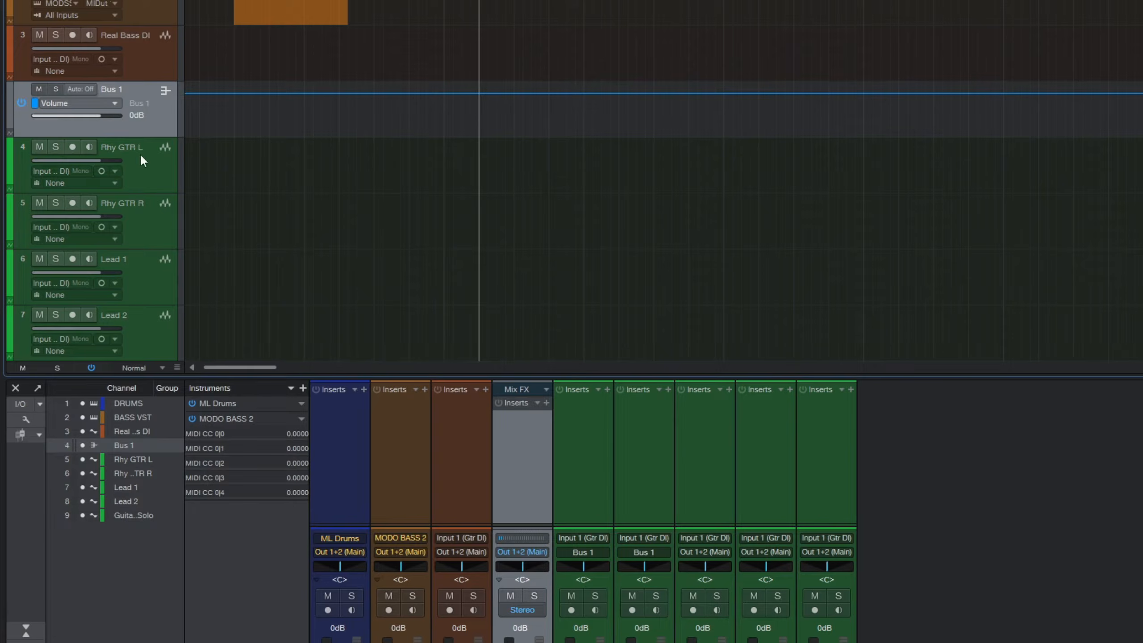
# - Name the rhythm guitar bus RHY GTR BUS and colour it a muted green
pyautogui.doubleClick(113, 85)
pyautogui.write('RHY GTR BUS')
pyautogui.click(155, 156)
pyautogui.click(148, 126)
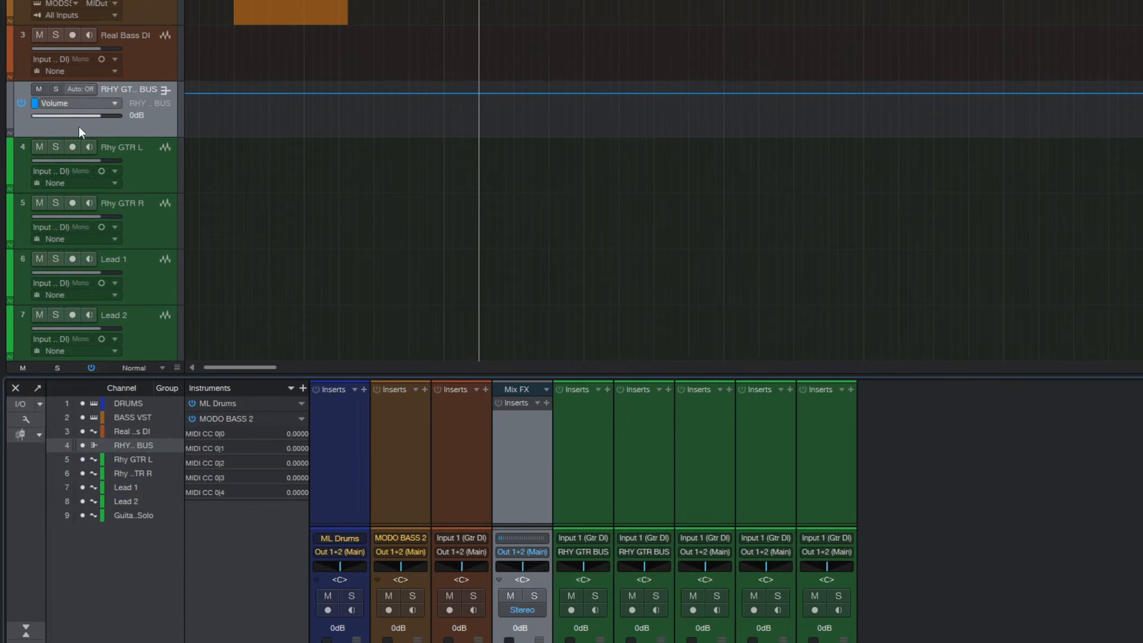
pyautogui.click(8, 100)
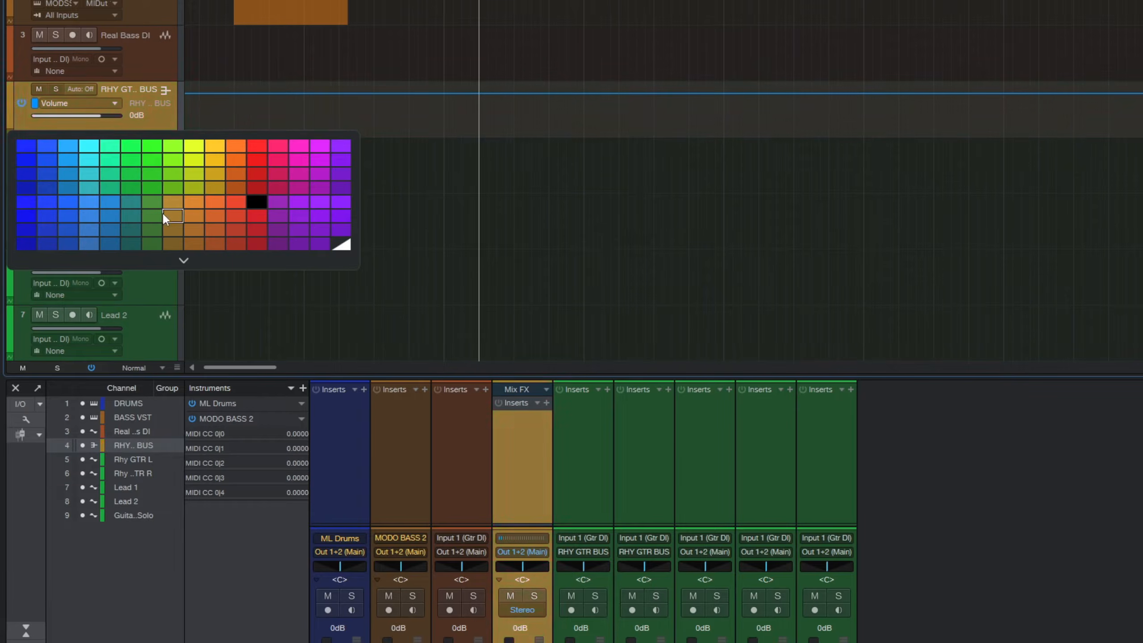
pyautogui.click(157, 240)
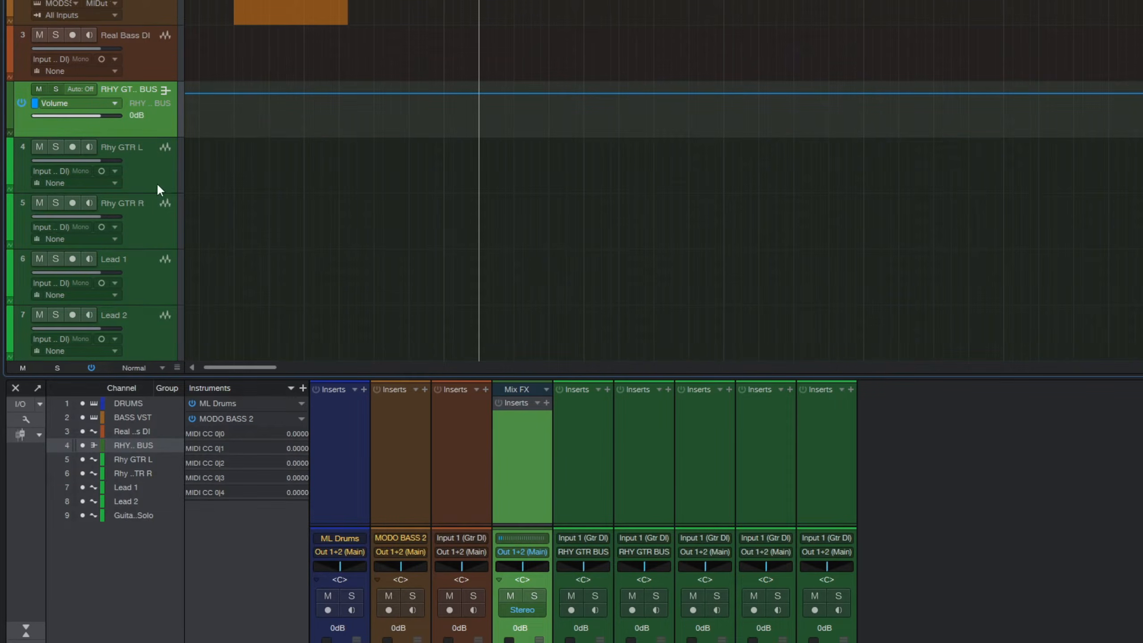
pyautogui.click(148, 212)
pyautogui.keyDown('shift'); pyautogui.click(154, 170); pyautogui.keyUp('shift')
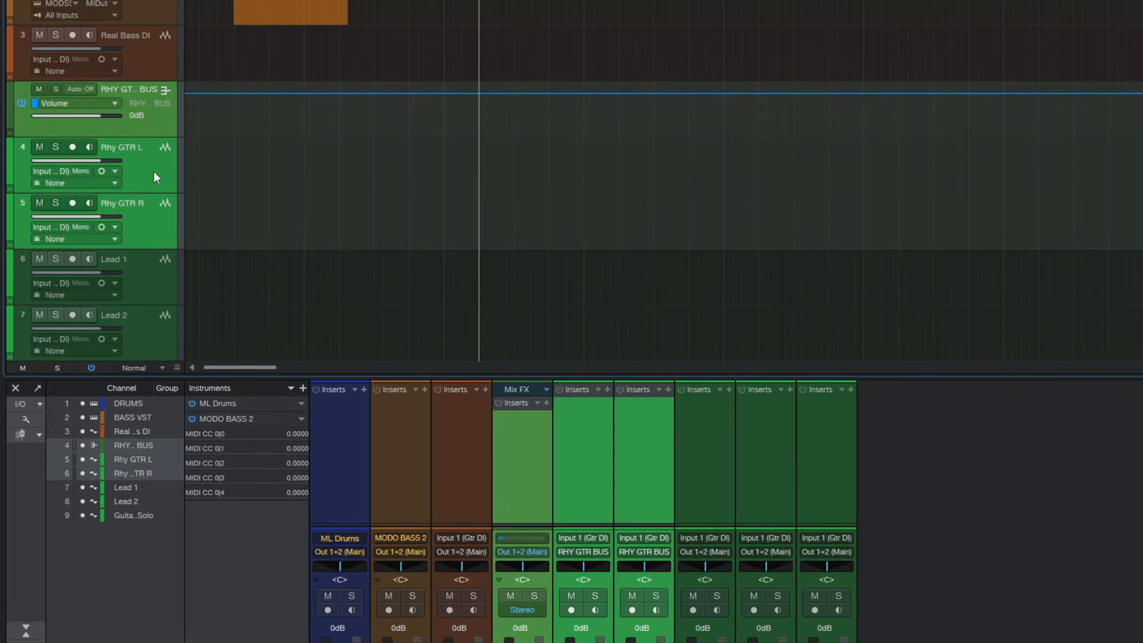
# - Add a bus for the Lead 1 and Lead 2 channels and move it above Lead 1
pyautogui.click(149, 287)
pyautogui.scroll(-3, 150, 281)
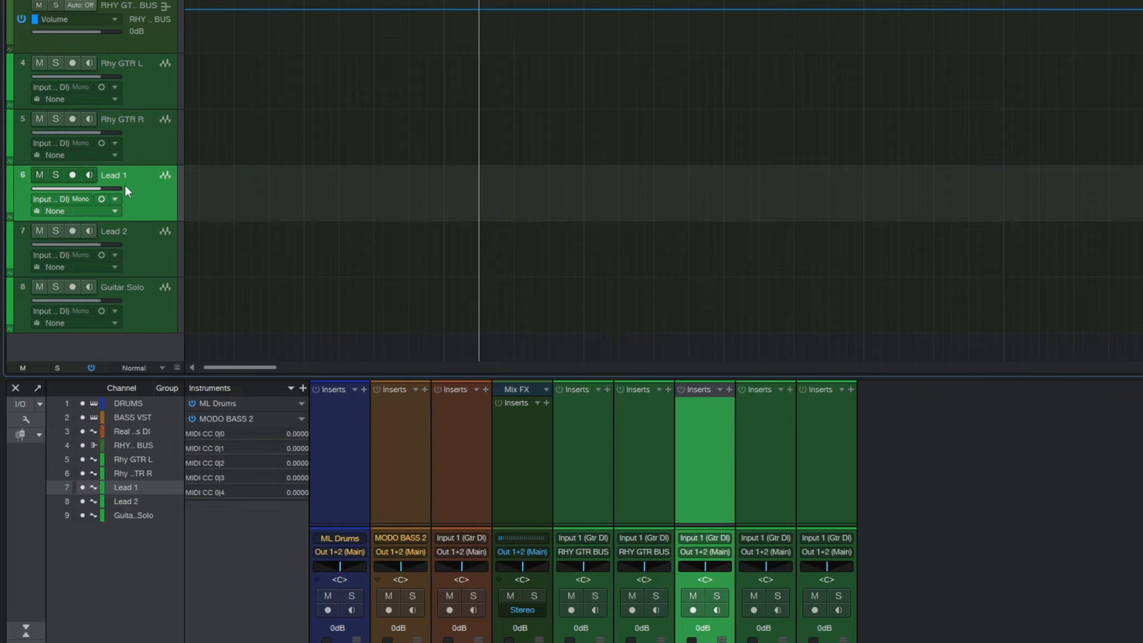
pyautogui.keyDown('shift'); pyautogui.click(151, 253); pyautogui.keyUp('shift')
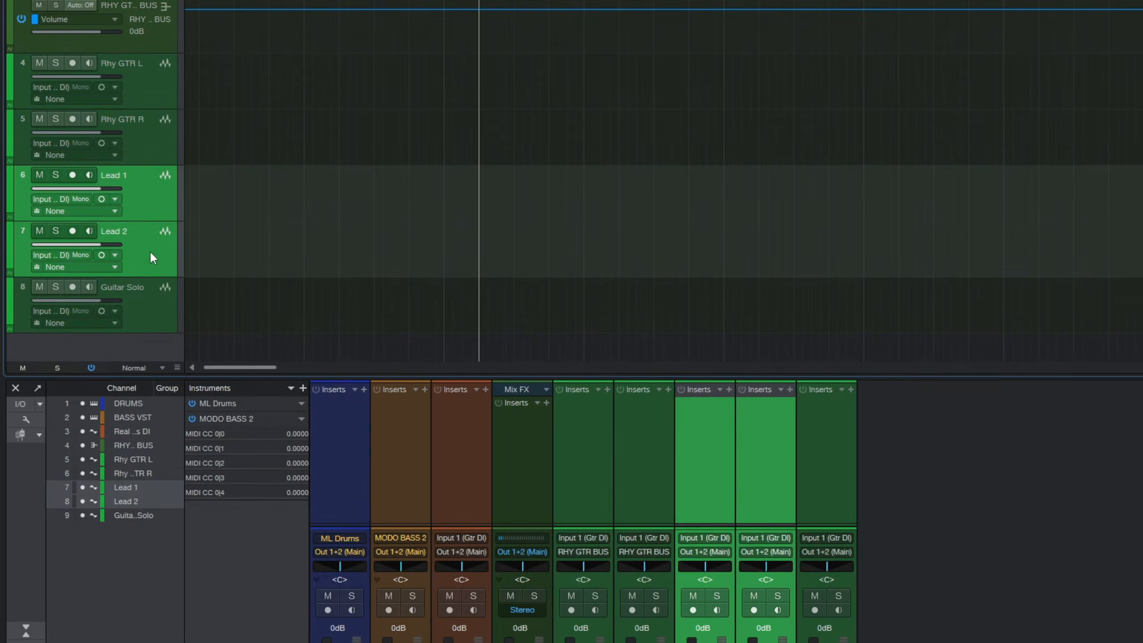
pyautogui.rightClick(152, 254)
pyautogui.click(232, 544)
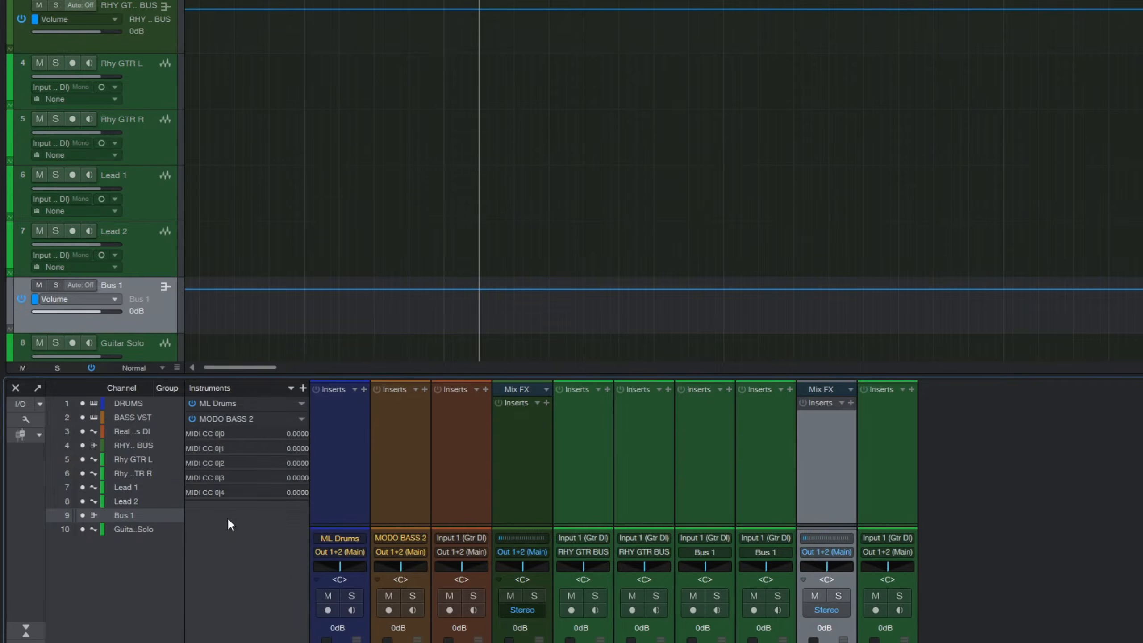
pyautogui.moveTo(137, 297); pyautogui.dragTo(144, 169)
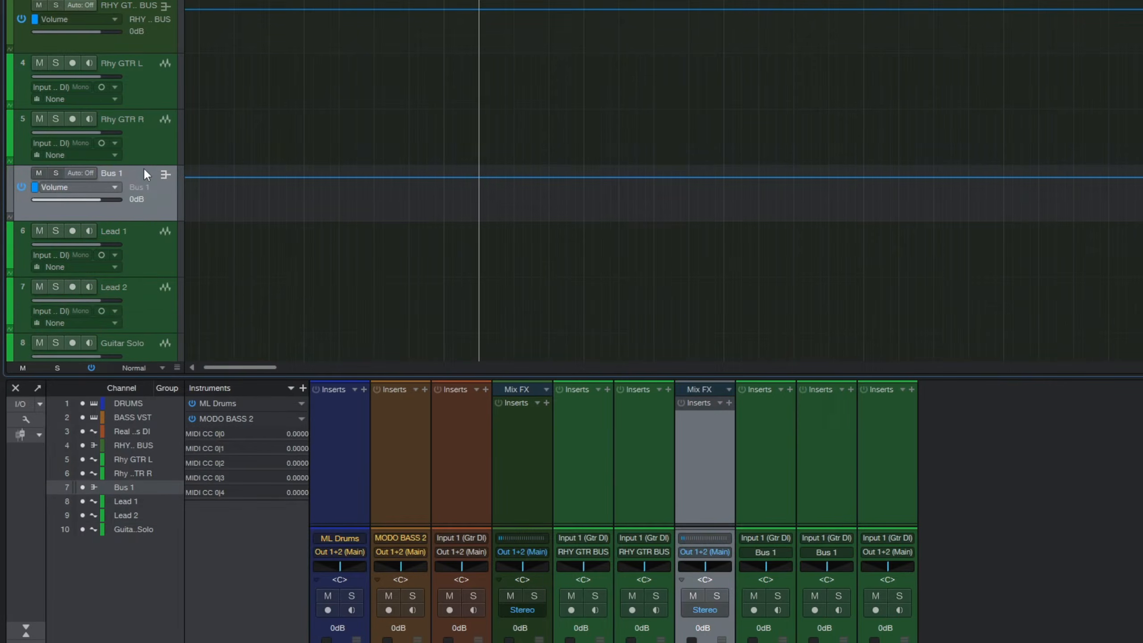
# - Rename the Bus 1 track above Lead 1 as LEAD BUS
pyautogui.doubleClick(110, 175)
pyautogui.write('LEAD Bus')
pyautogui.press('BackSpace')
pyautogui.press('BackSpace')
pyautogui.write('US')
pyautogui.press('Return')
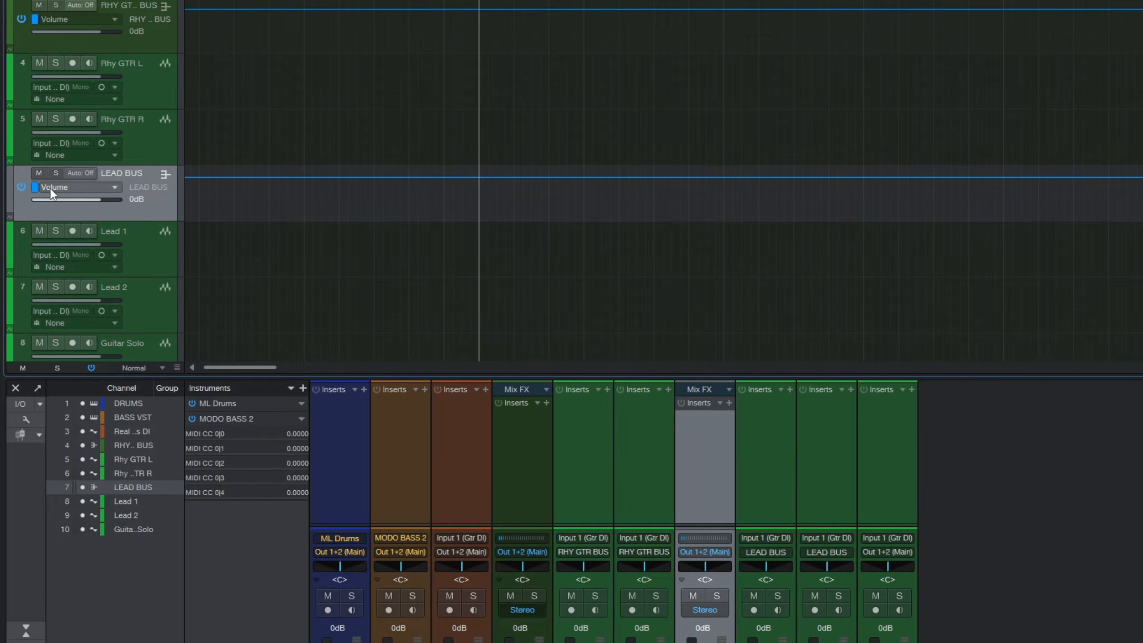
# - Colour the LEAD BUS, Lead 1 and Lead 2 tracks together in an olive yellow
pyautogui.keyDown('shift'); pyautogui.click(135, 311); pyautogui.keyUp('shift')
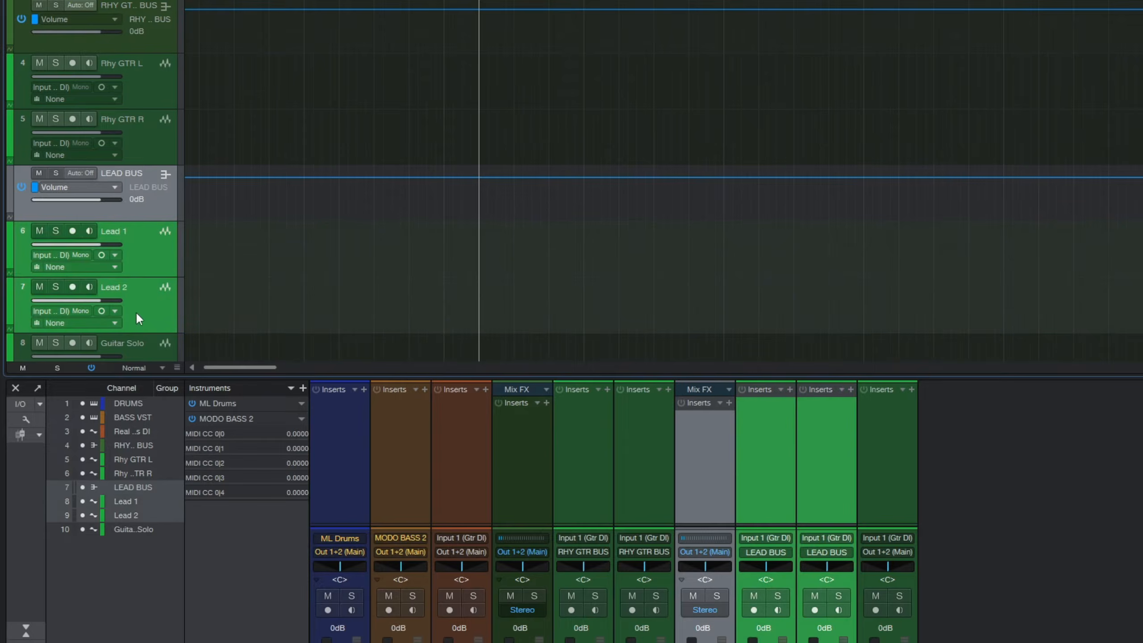
pyautogui.click(8, 184)
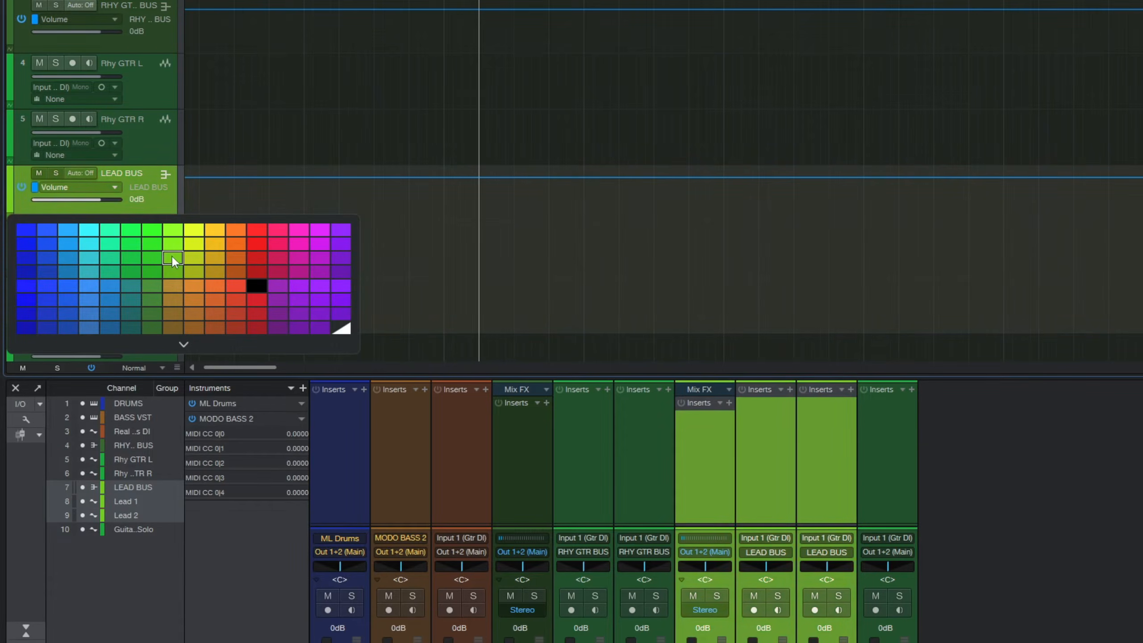
pyautogui.click(192, 264)
# - Colour the Guitar Solo track bright pink
pyautogui.scroll(-2, 166, 211)
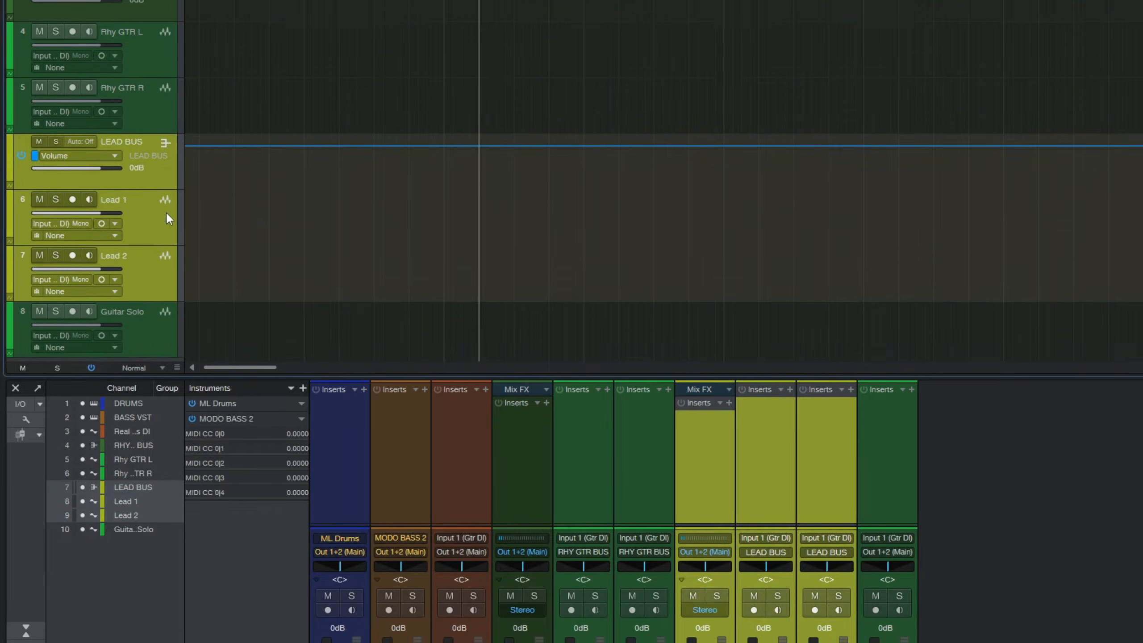
pyautogui.click(130, 305)
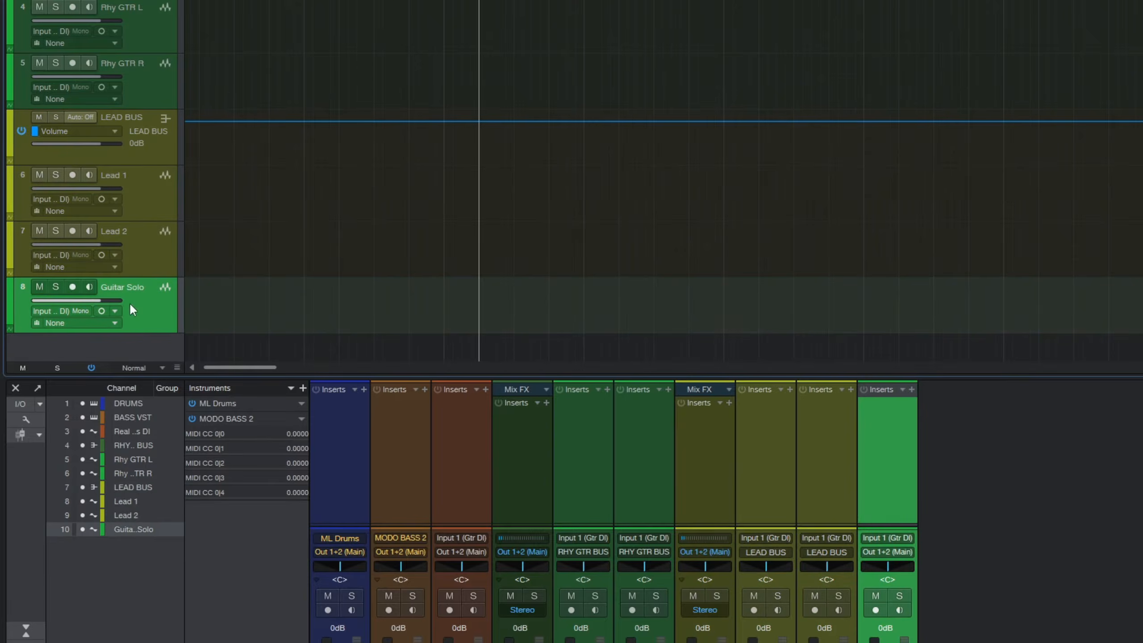
pyautogui.click(9, 291)
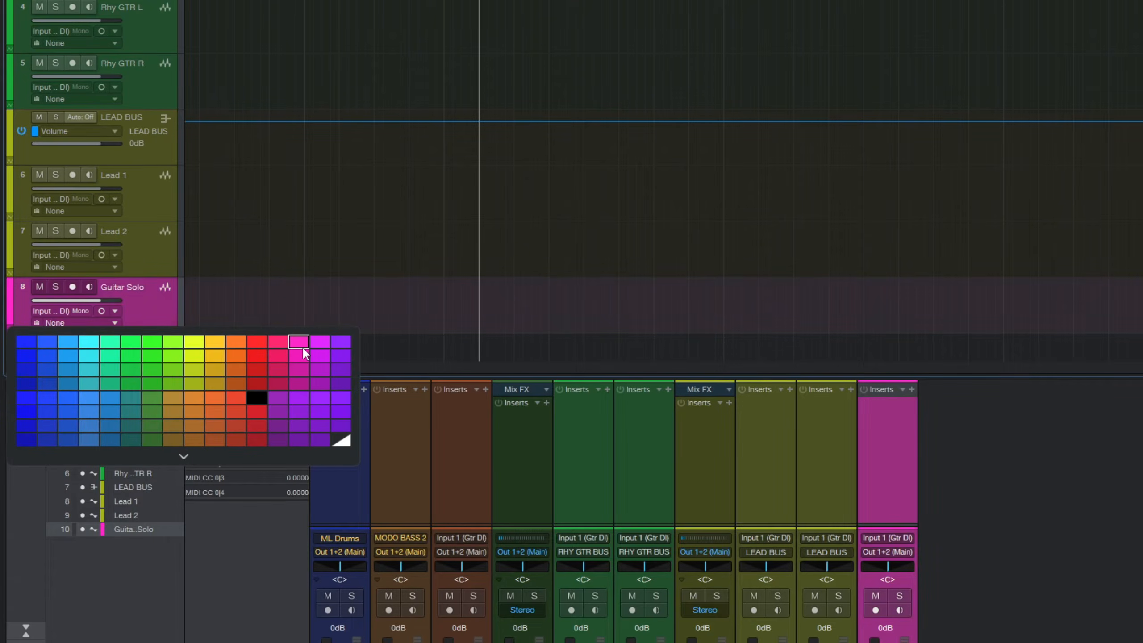
pyautogui.click(302, 346)
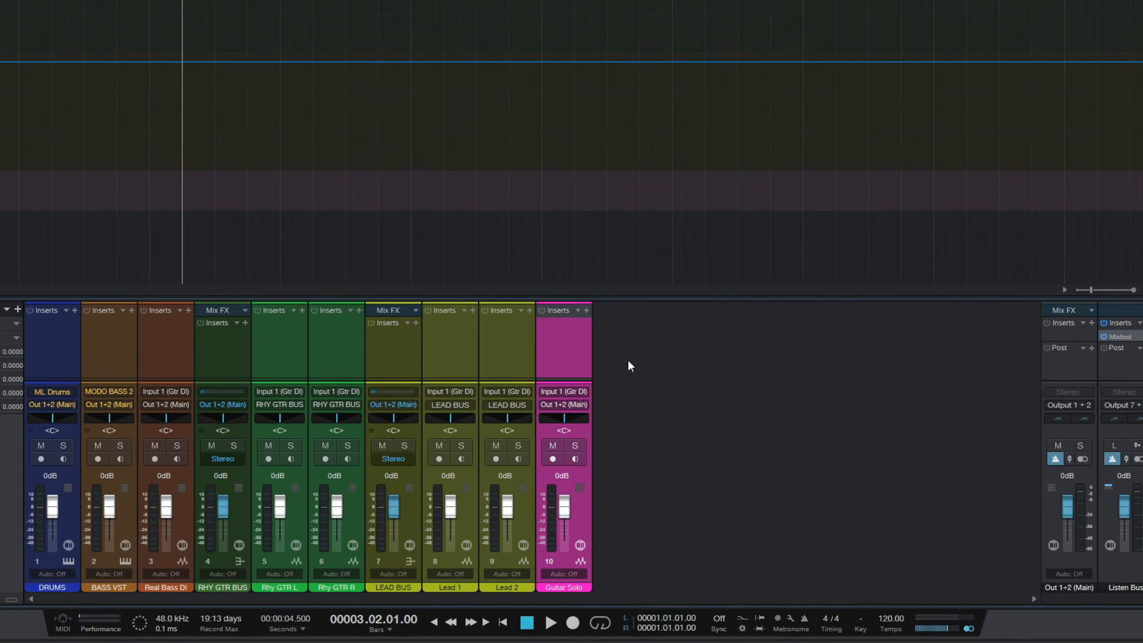
# - Add two FX channels after Guitar Solo in the mixer
pyautogui.rightClick(611, 442)
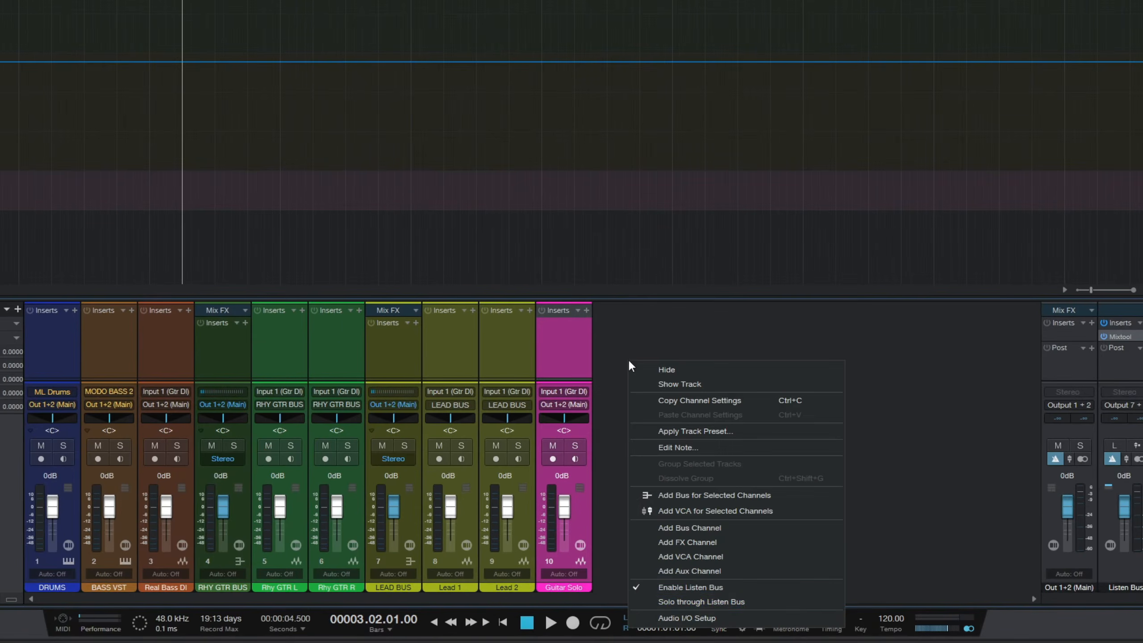
pyautogui.click(684, 543)
pyautogui.rightClick(693, 421)
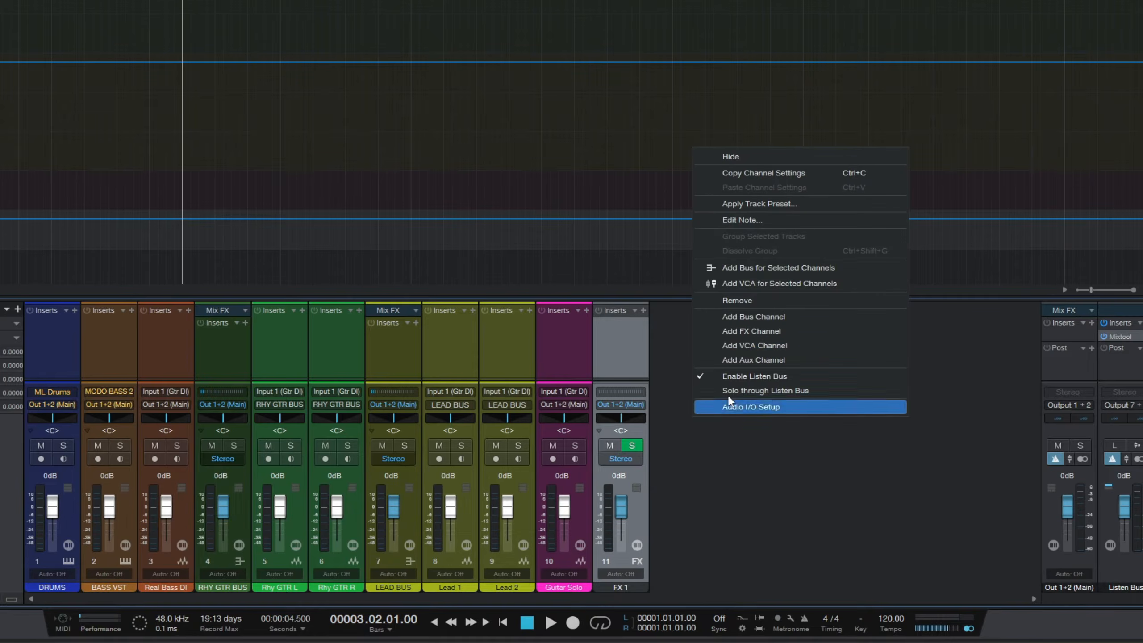
pyautogui.click(739, 337)
# - Rename the two FX channels as Verb and Delay
pyautogui.doubleClick(625, 586)
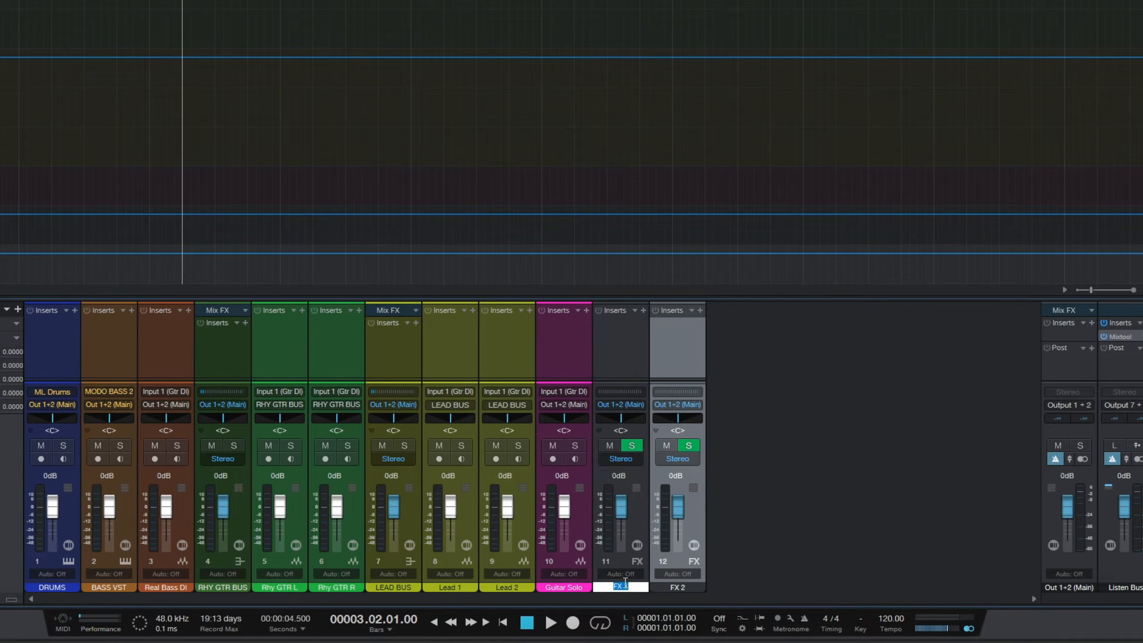
pyautogui.write('Verb')
pyautogui.press('Tab')
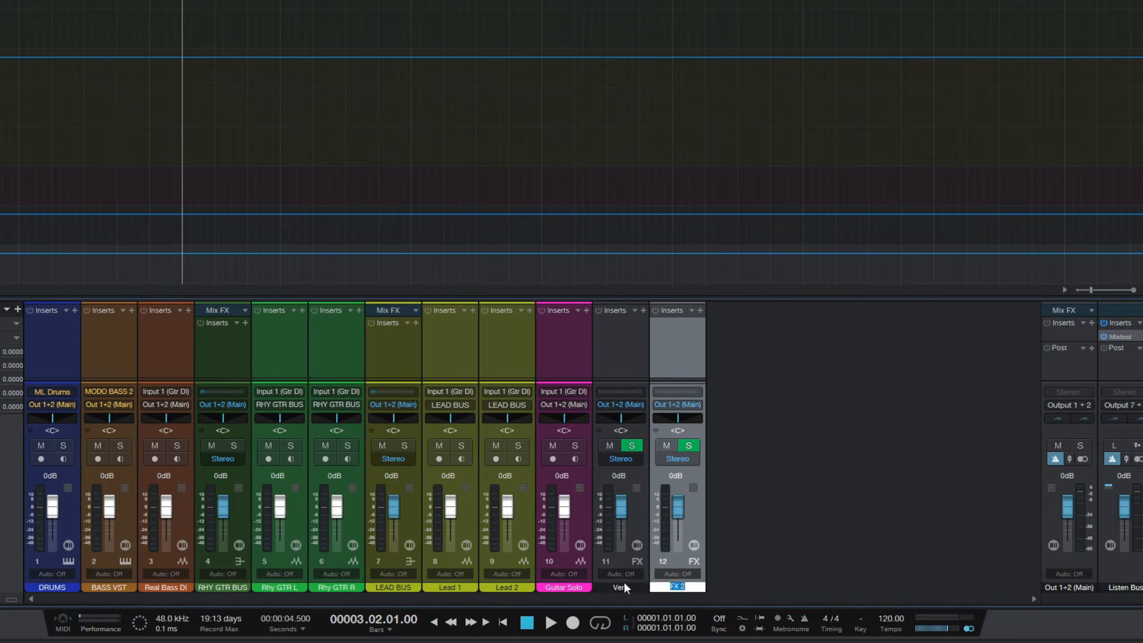
pyautogui.write('Delay')
pyautogui.press('Return')
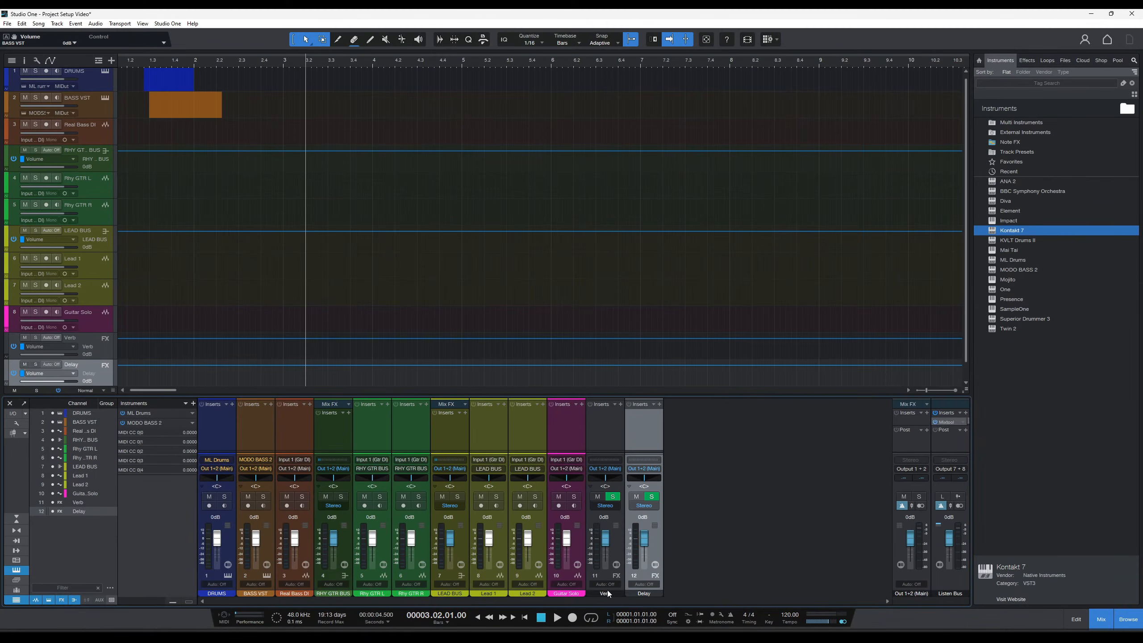
# - Insert the Mixverb plug-in on the Verb channel
pyautogui.click(606, 593)
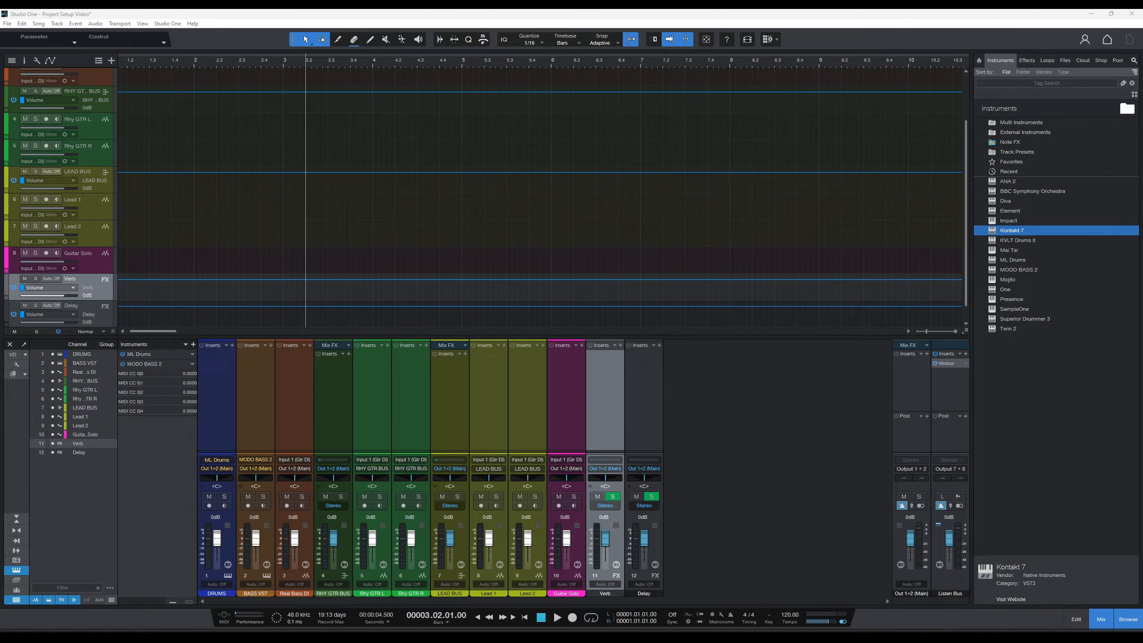
pyautogui.click(621, 346)
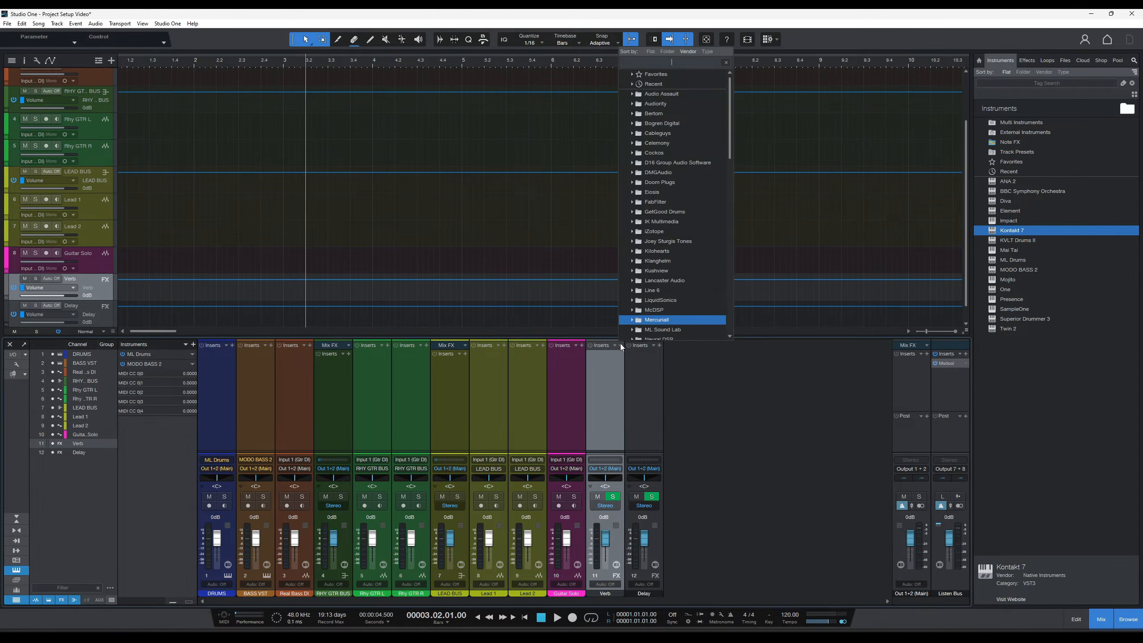
pyautogui.write('mixver')
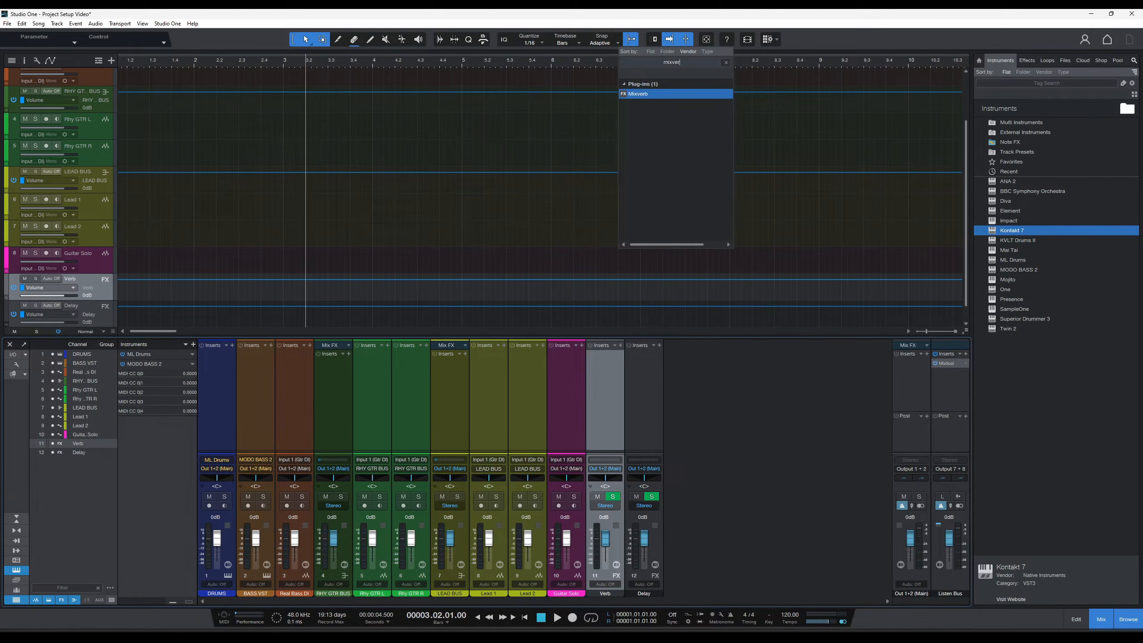
pyautogui.click(646, 94)
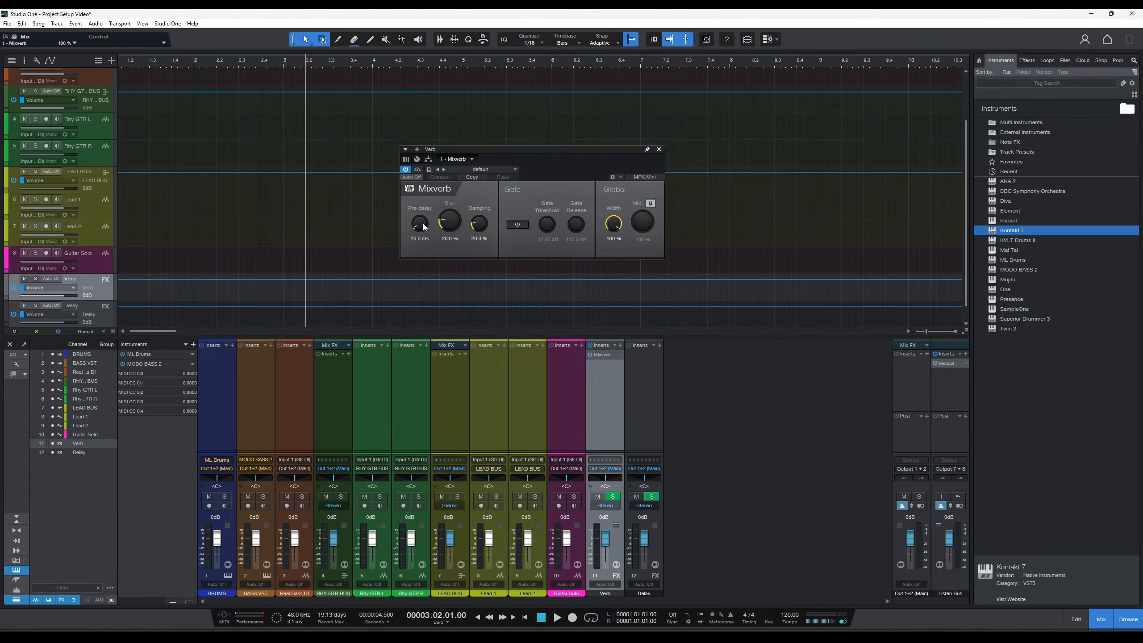
# - Insert the ValhallaSupermassive plug-in on the Delay channel
pyautogui.click(658, 345)
pyautogui.write('valh')
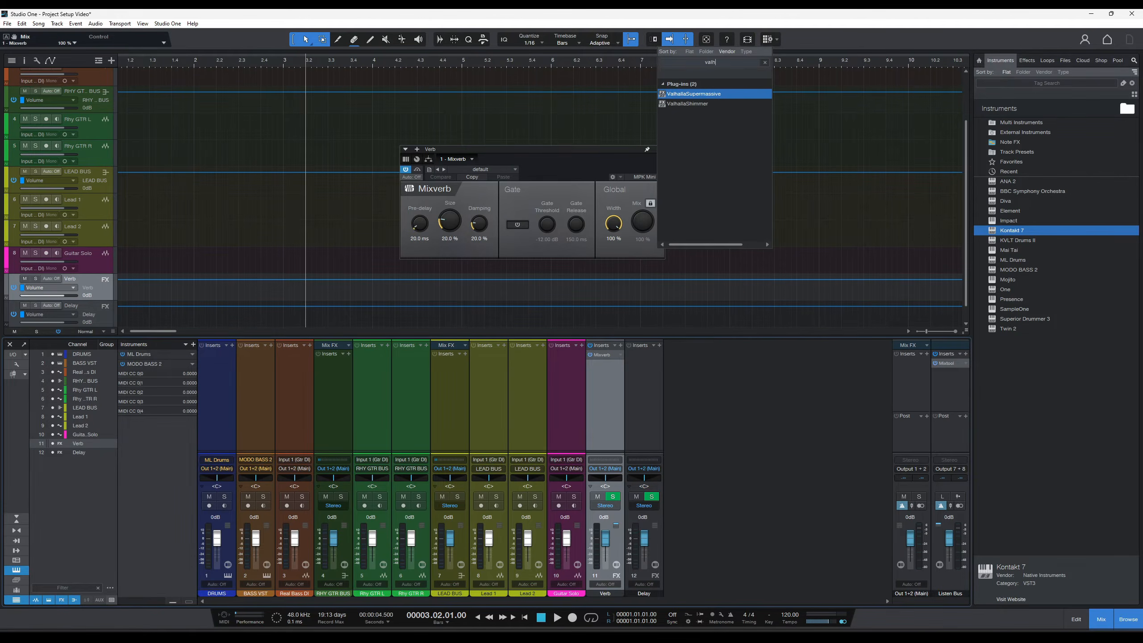
pyautogui.click(671, 94)
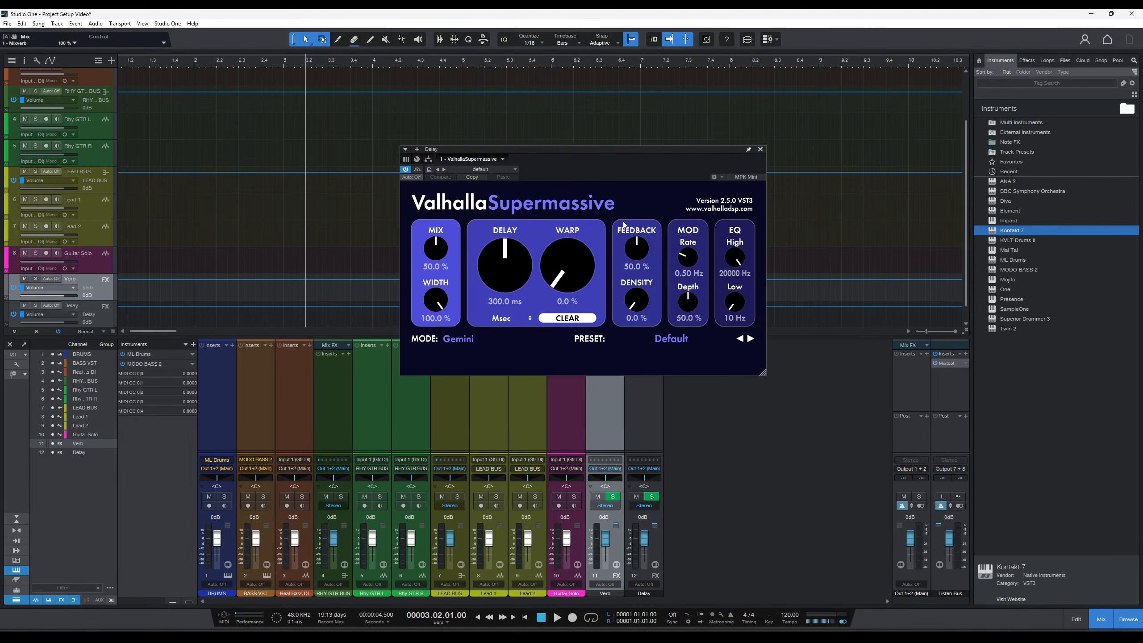
# - Set ValhallaSupermassive's Mix to 100% on the Delay channel and close the plug-in window
pyautogui.click(611, 410)
pyautogui.click(632, 413)
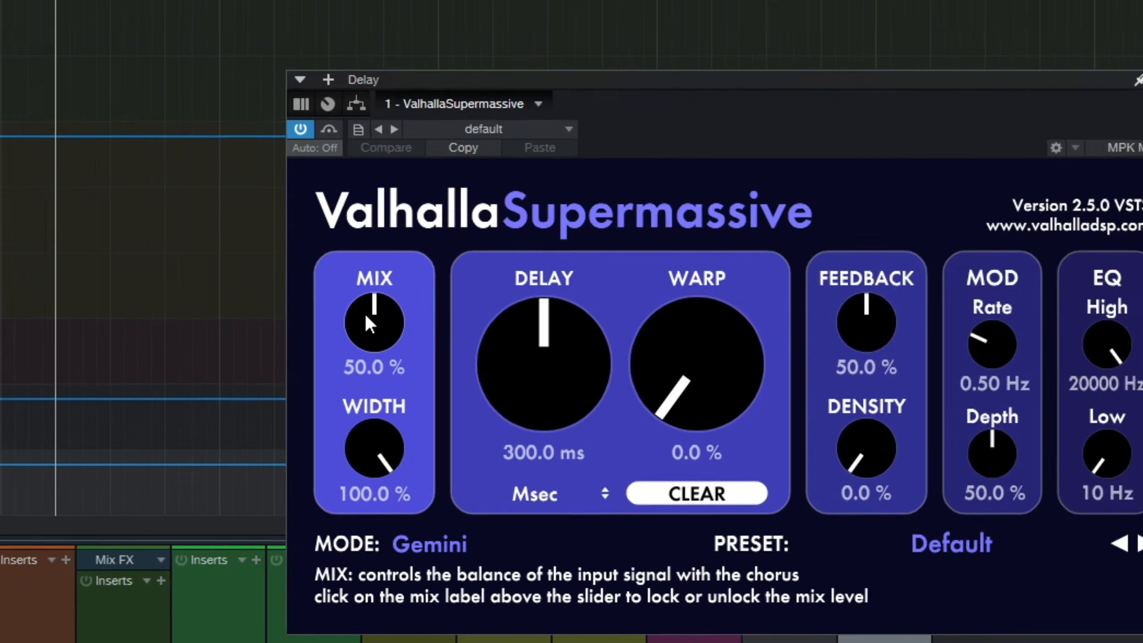
pyautogui.moveTo(433, 243); pyautogui.dragTo(420, 131)
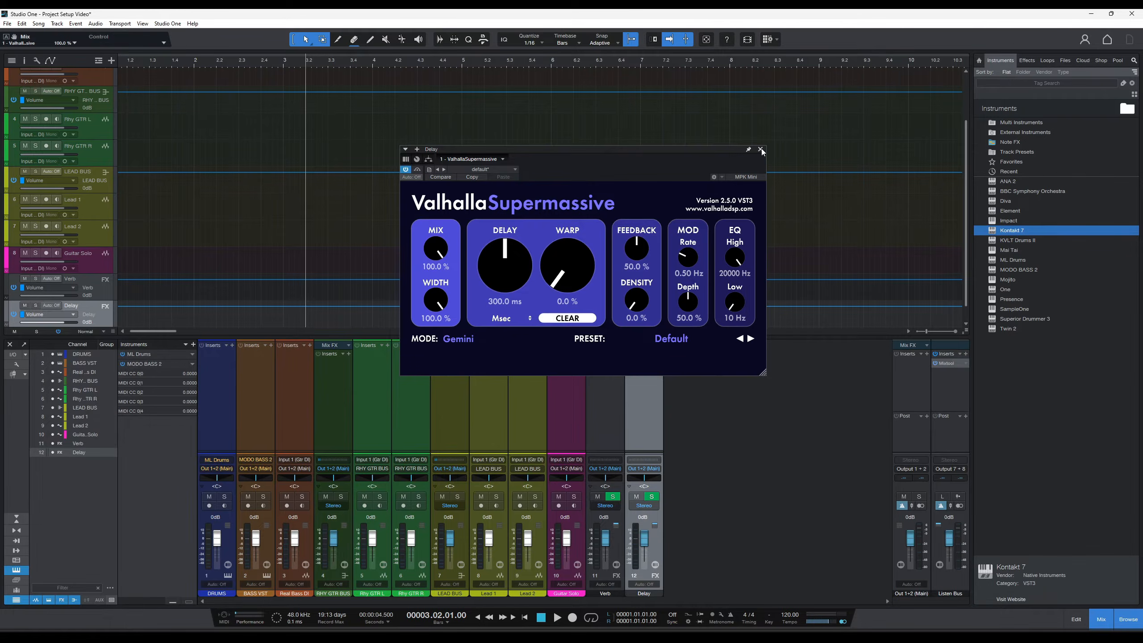
pyautogui.click(759, 154)
pyautogui.click(642, 356)
pyautogui.click(760, 149)
# - Unlock and relock Mixverb's Mix control at 100% on the Verb channel, and close the plug-in window
pyautogui.click(607, 353)
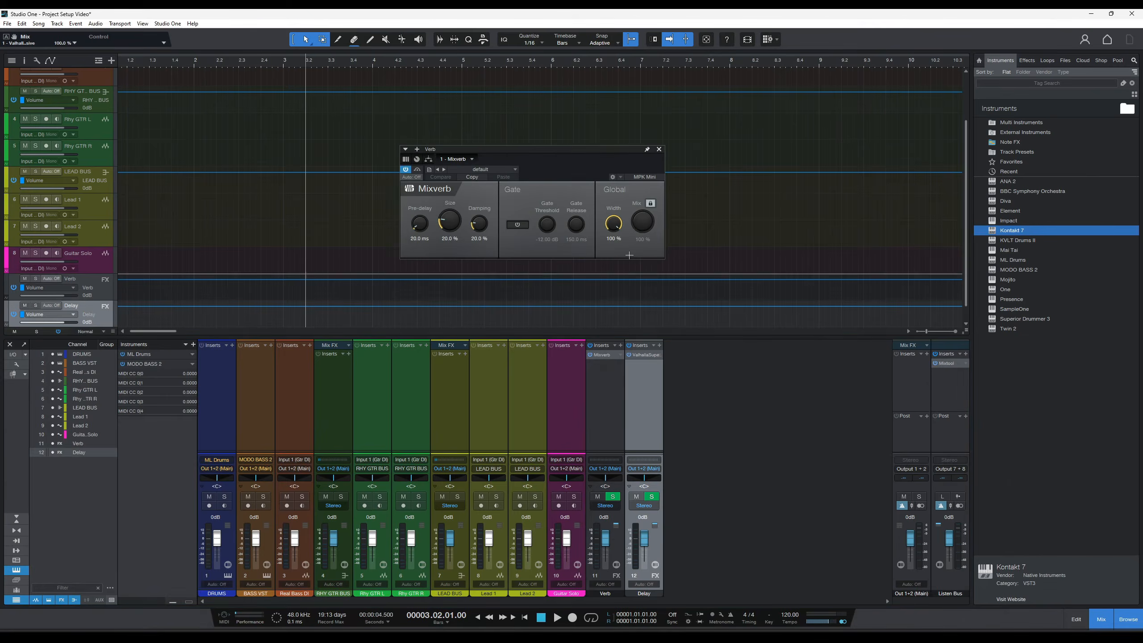
pyautogui.click(642, 230)
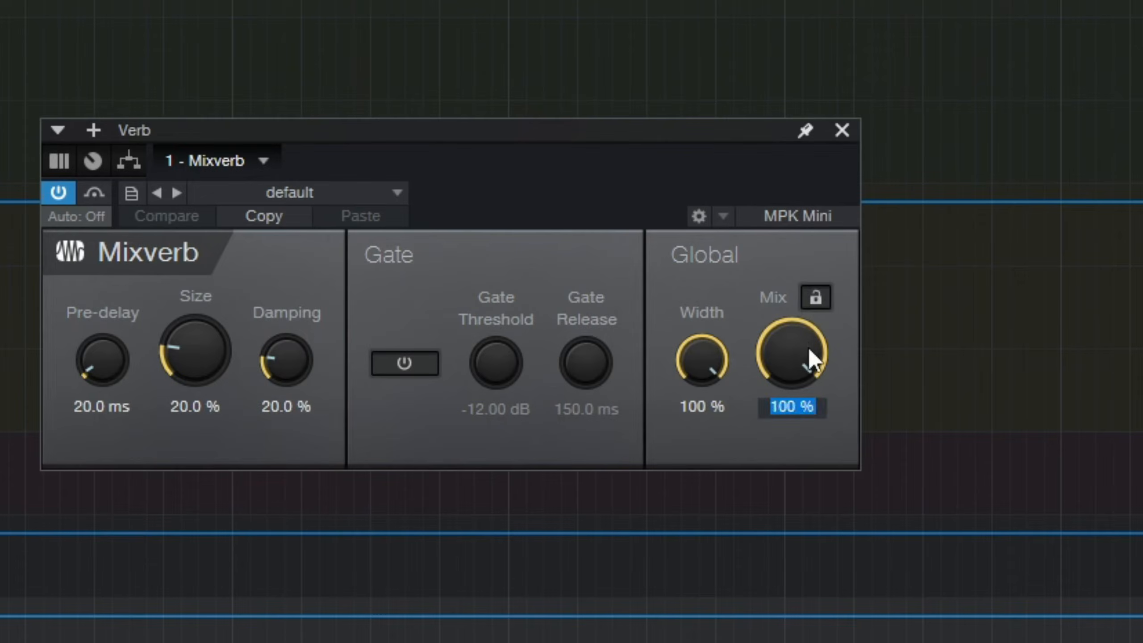
pyautogui.click(824, 299)
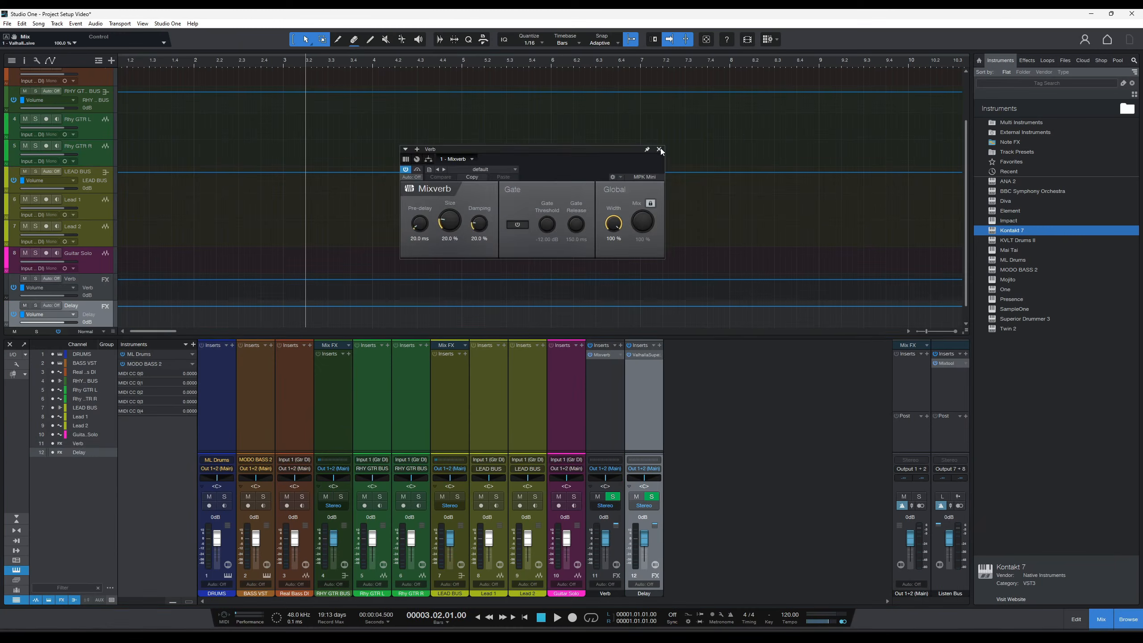
pyautogui.click(660, 149)
pyautogui.click(617, 377)
pyautogui.click(606, 356)
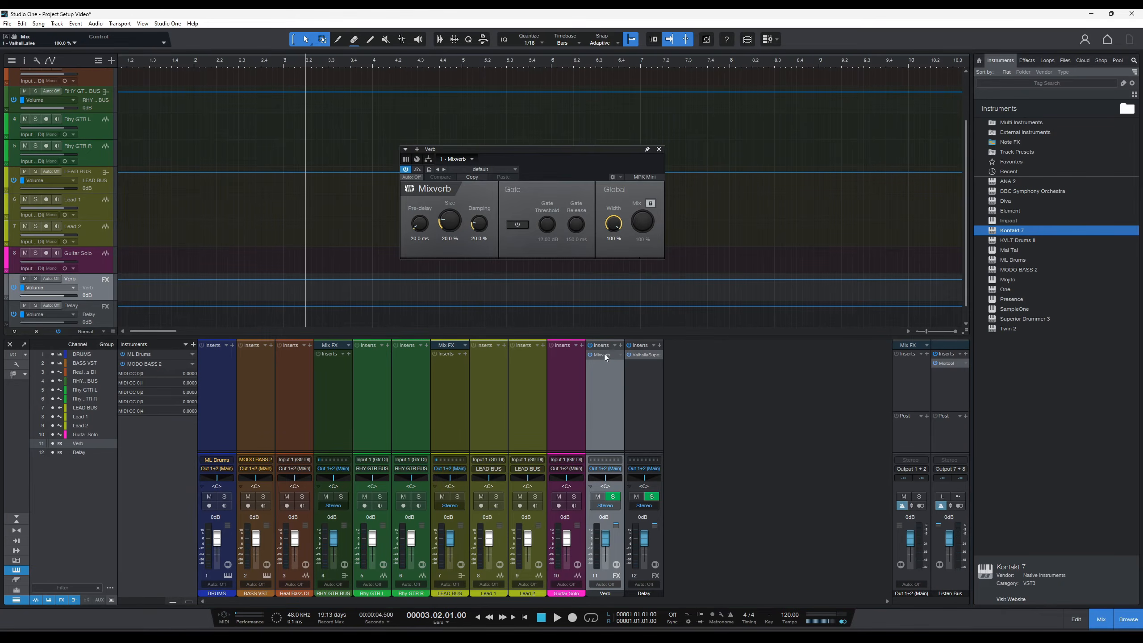
pyautogui.click(659, 150)
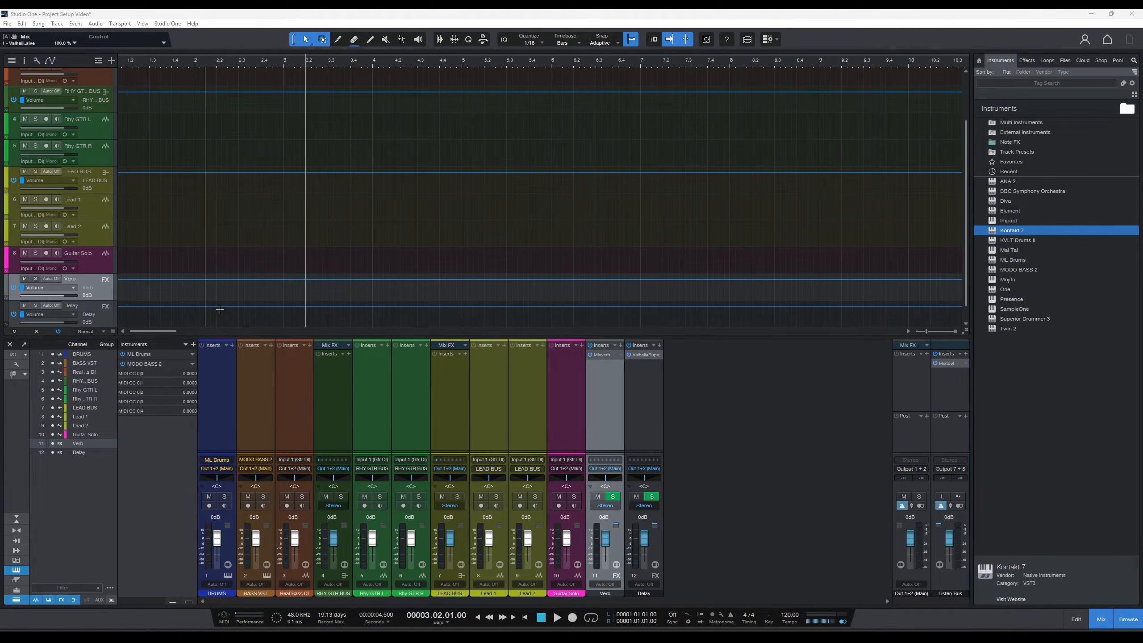
# - Insert the Mixtool plug-in on the main output channel and close its window
pyautogui.click(927, 354)
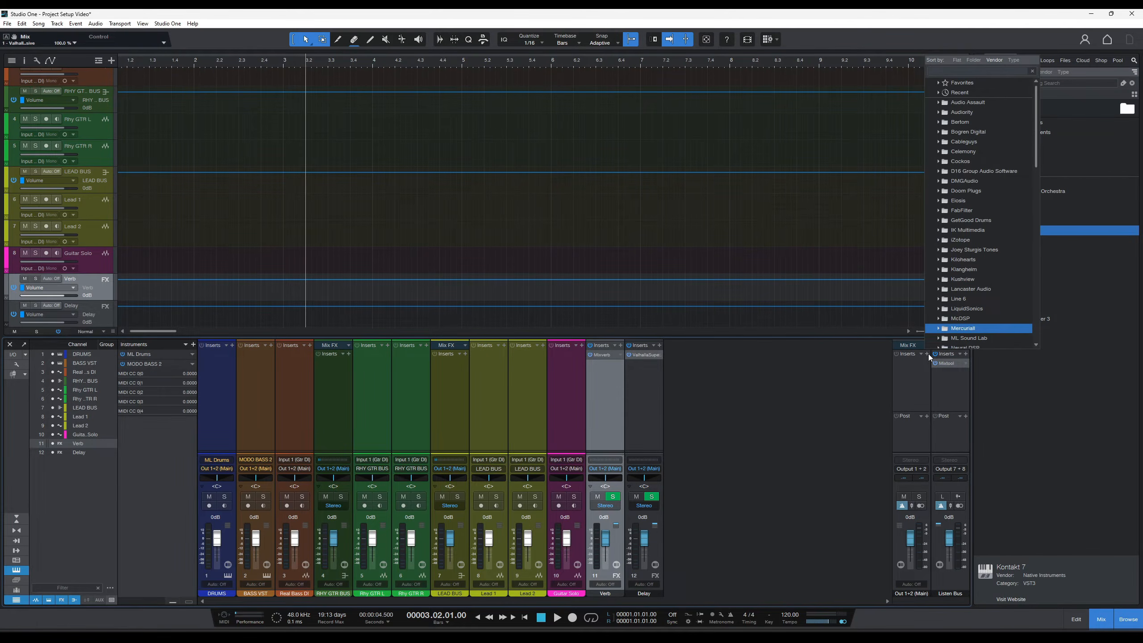
pyautogui.write('mix')
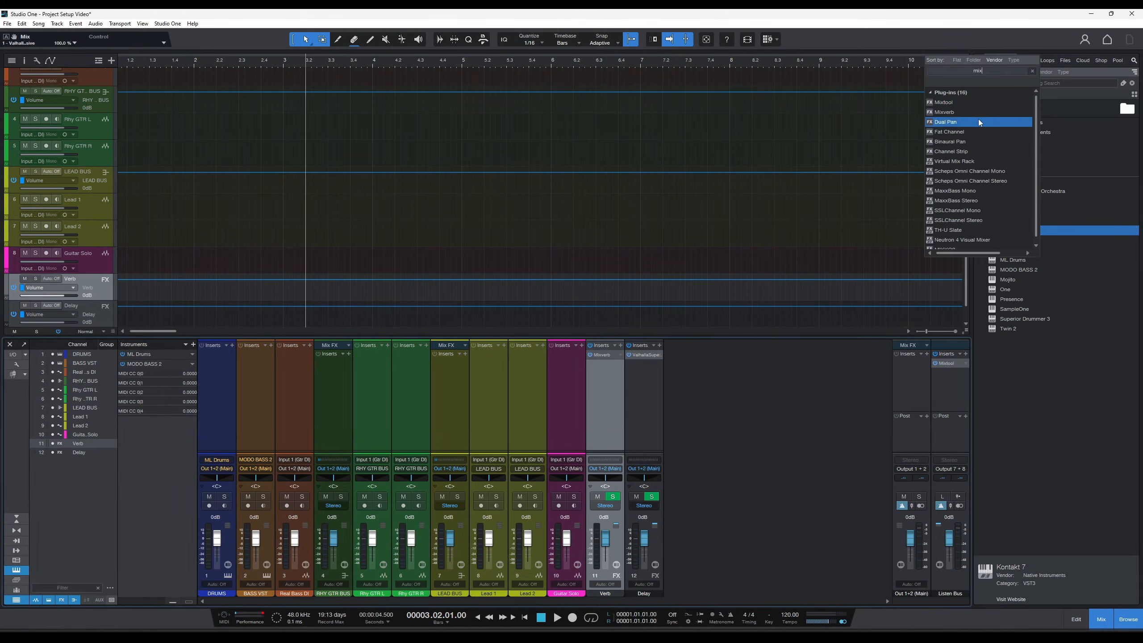
pyautogui.click(971, 103)
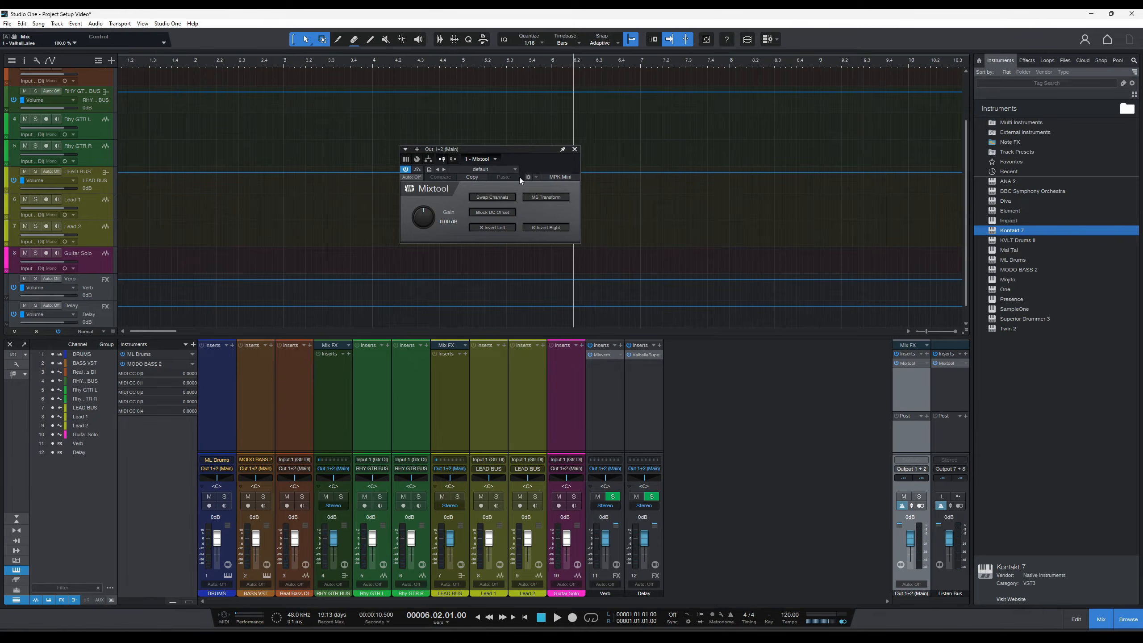
pyautogui.click(576, 150)
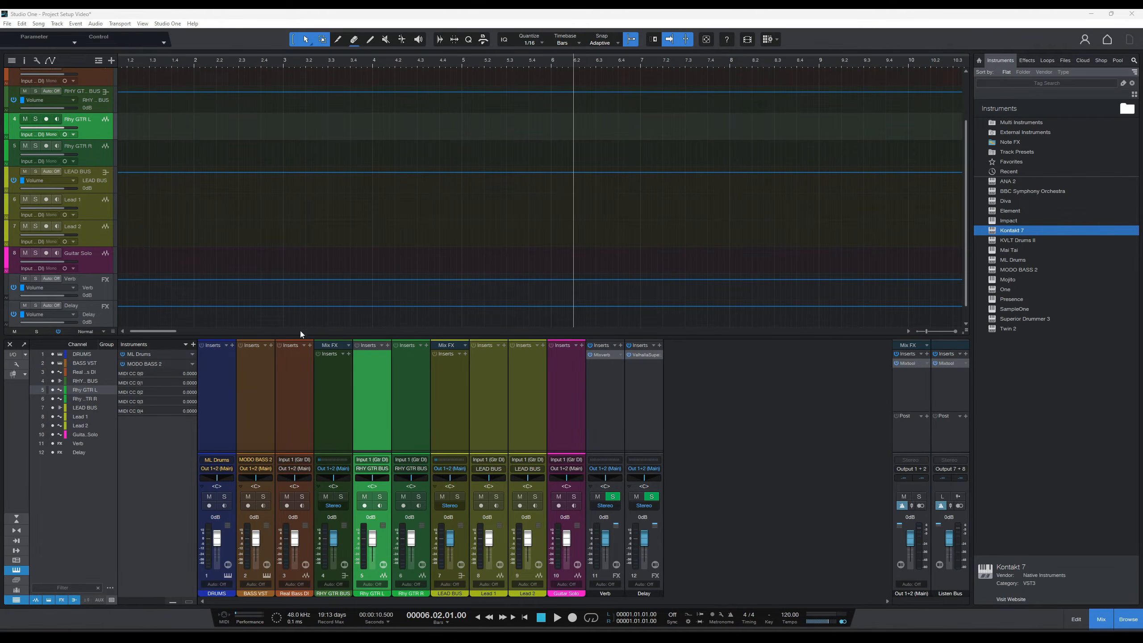
# - Insert the NeuralAmpModeler plug-in on the Rhy GTR L channel and close its window
pyautogui.click(387, 346)
pyautogui.click(403, 387)
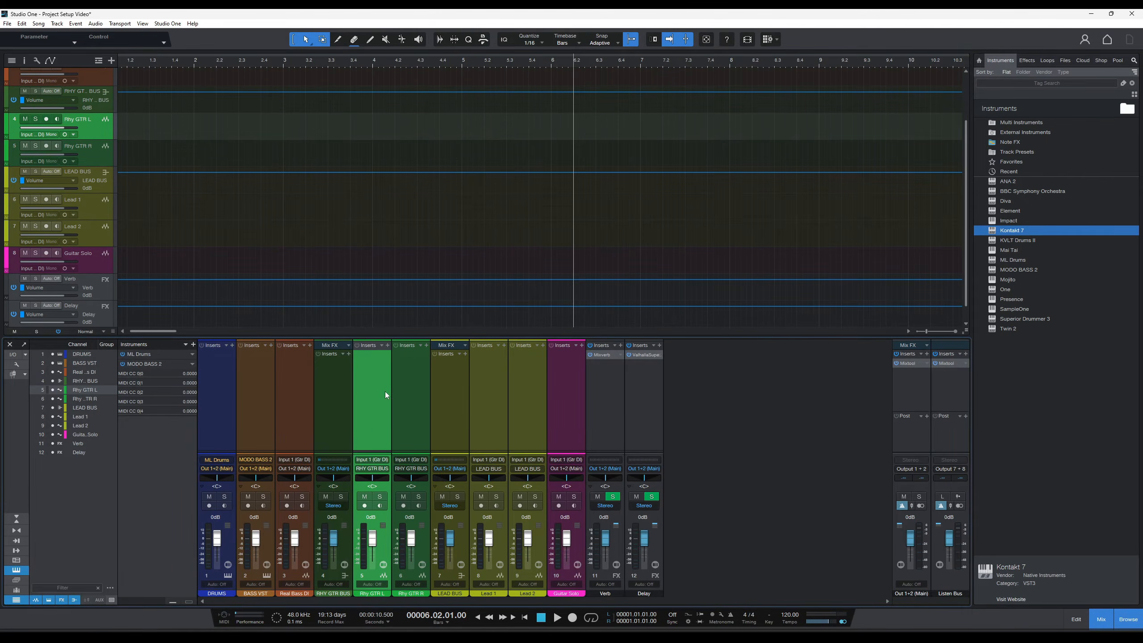
pyautogui.click(388, 345)
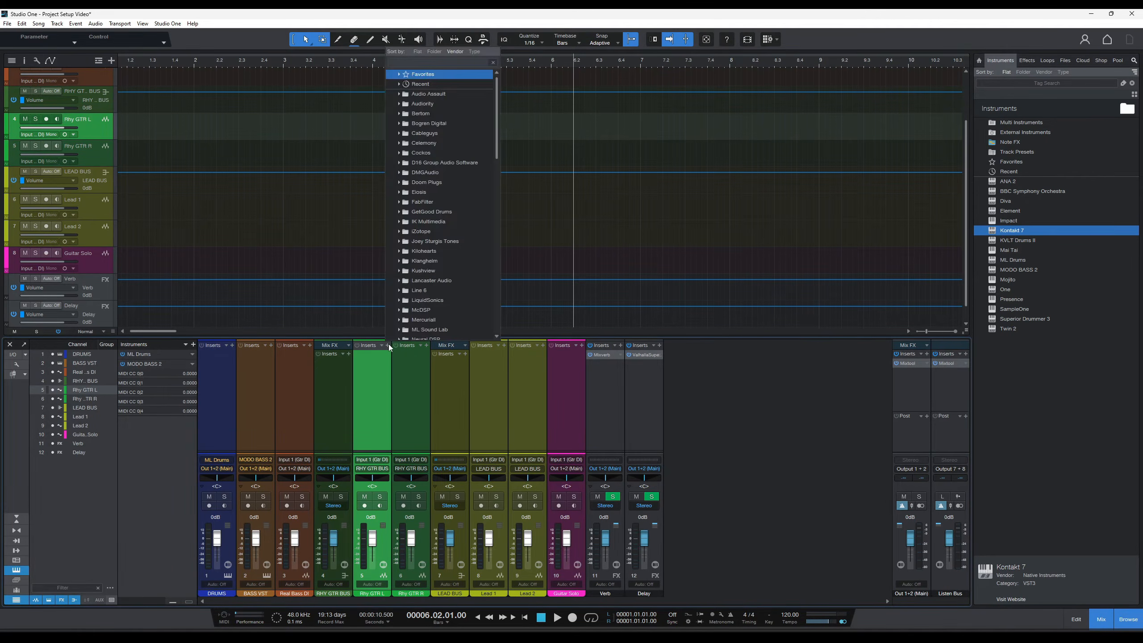
pyautogui.write('neu')
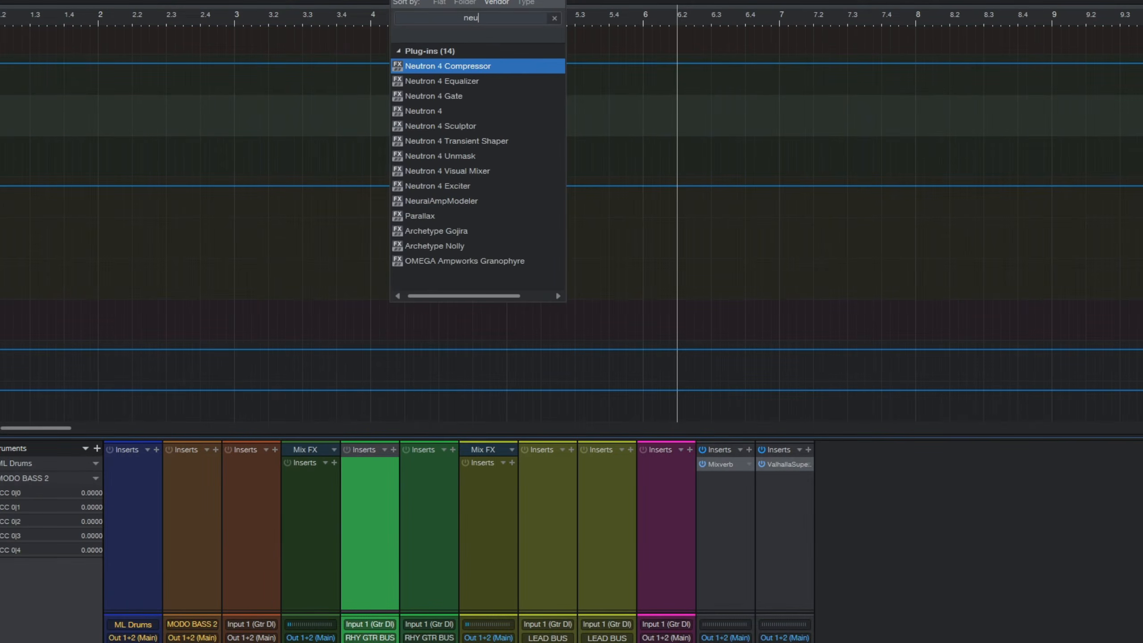
pyautogui.click(465, 201)
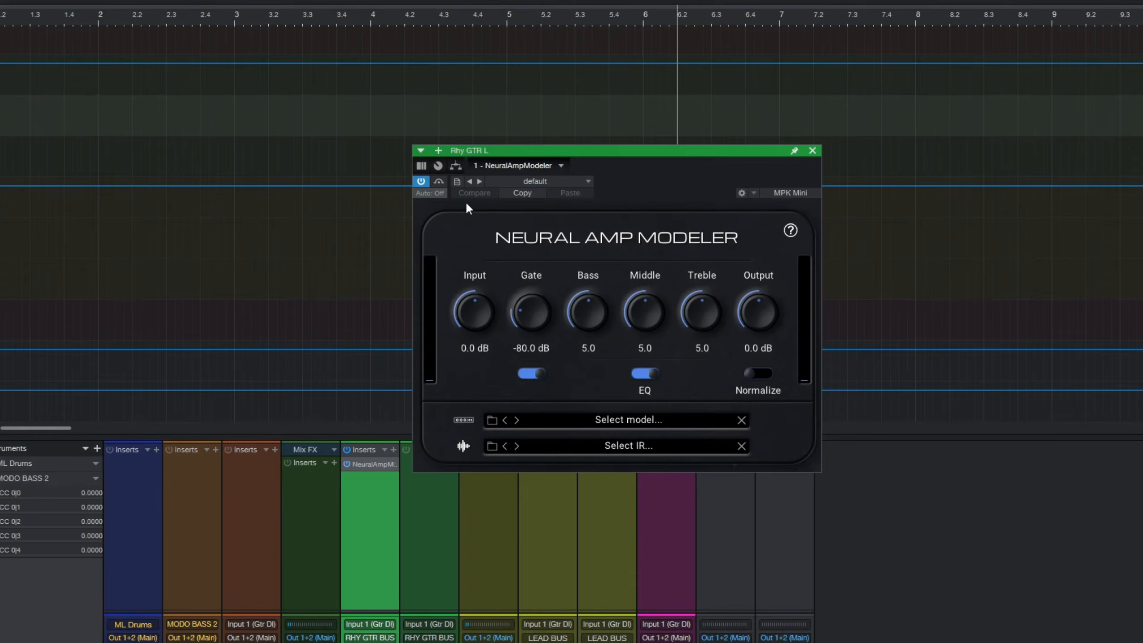
pyautogui.click(812, 151)
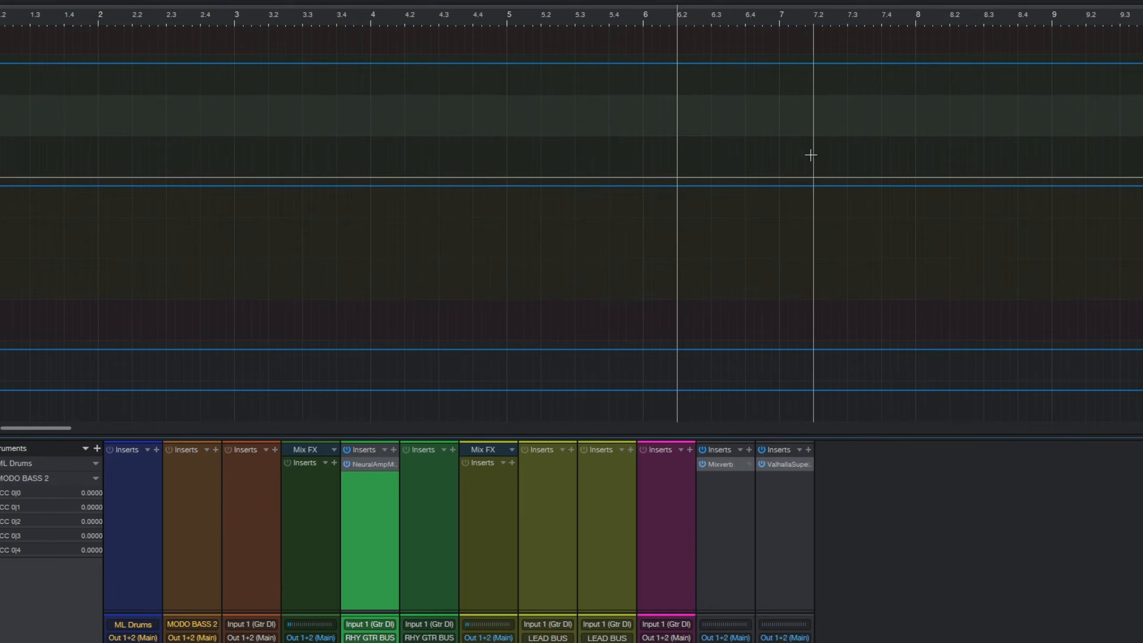
# - Copy NeuralAmpModeler from Rhy GTR L to the Rhy GTR R, Lead 1, Lead 2 and Guitar Solo channels, and close its window
pyautogui.click(412, 506)
pyautogui.keyDown('ctrl'); pyautogui.click(540, 510); pyautogui.keyUp('ctrl')
pyautogui.keyDown('ctrl'); pyautogui.click(605, 510); pyautogui.keyUp('ctrl')
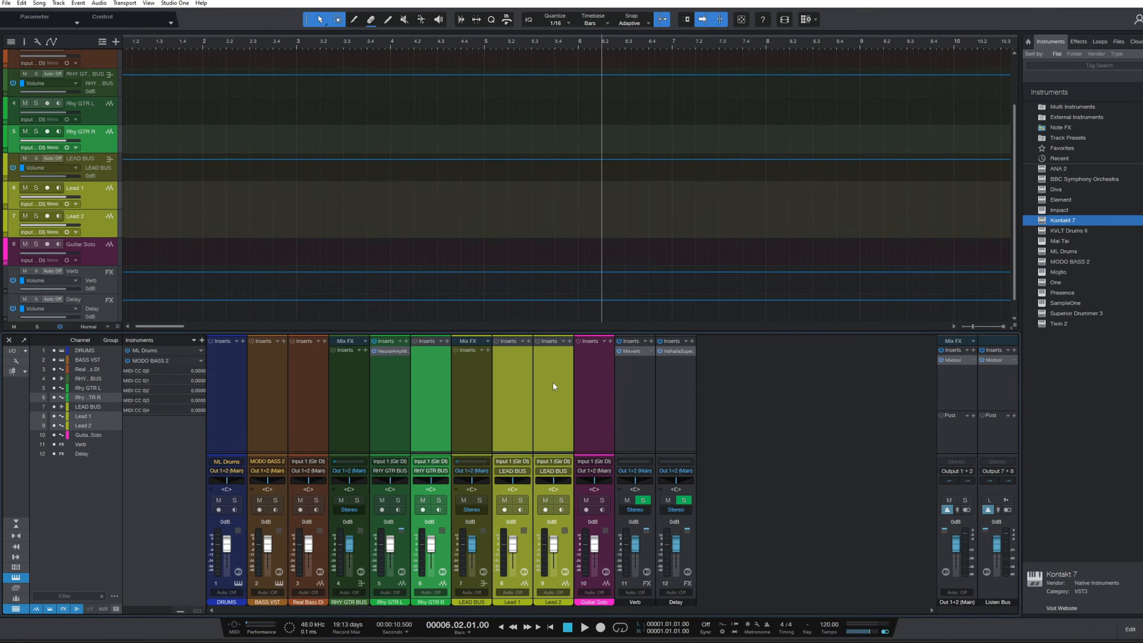
pyautogui.keyDown('ctrl'); pyautogui.click(595, 386); pyautogui.keyUp('ctrl')
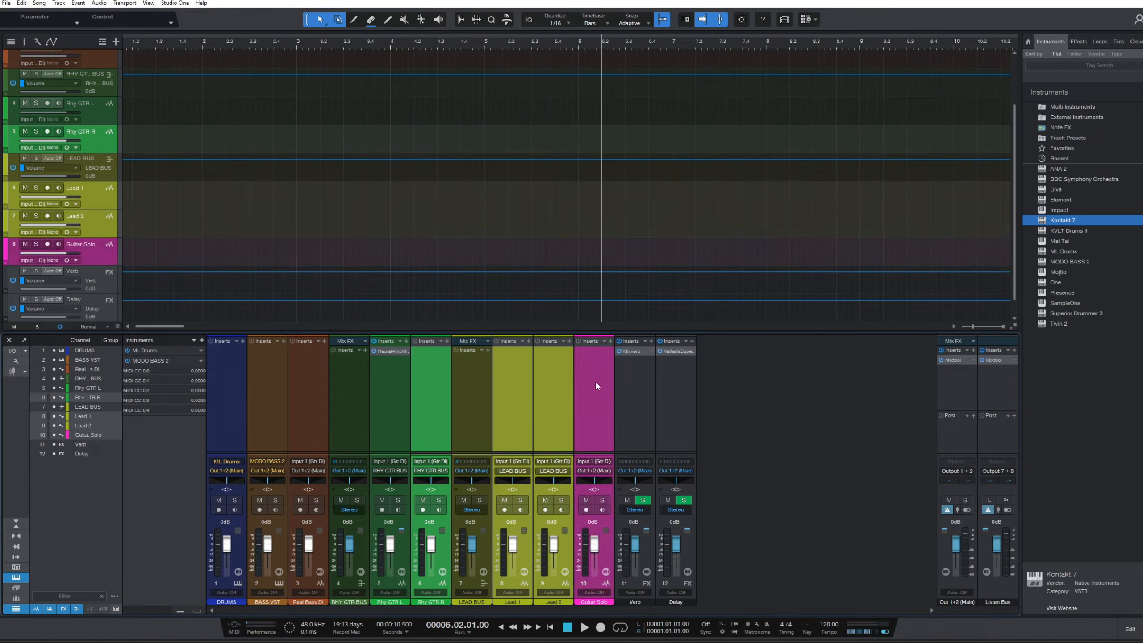
pyautogui.click(393, 352)
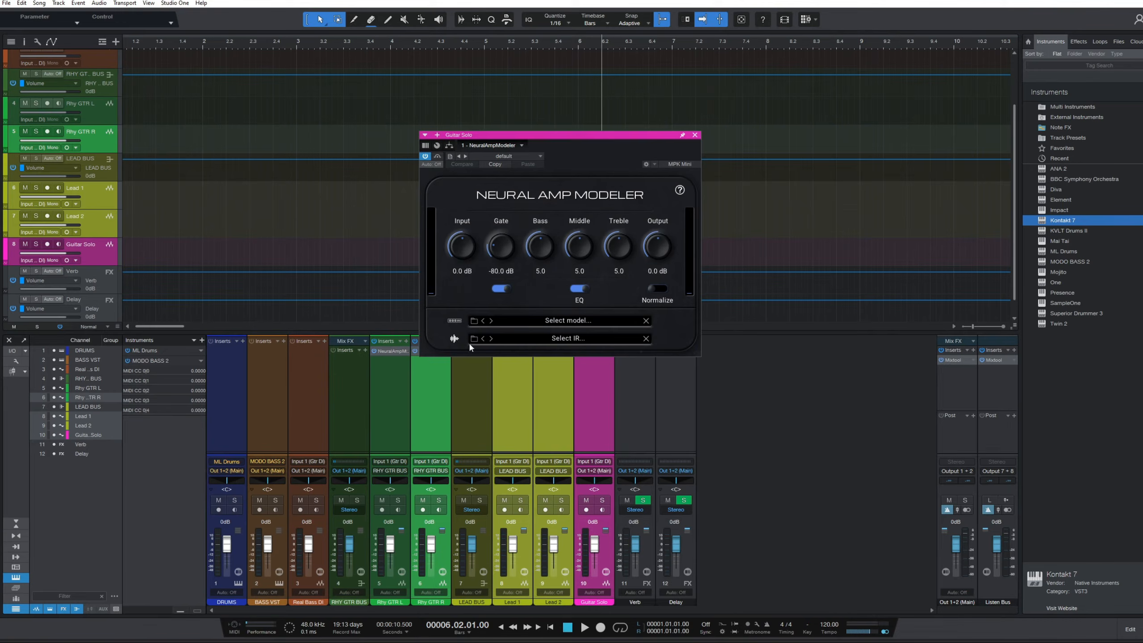
pyautogui.click(694, 135)
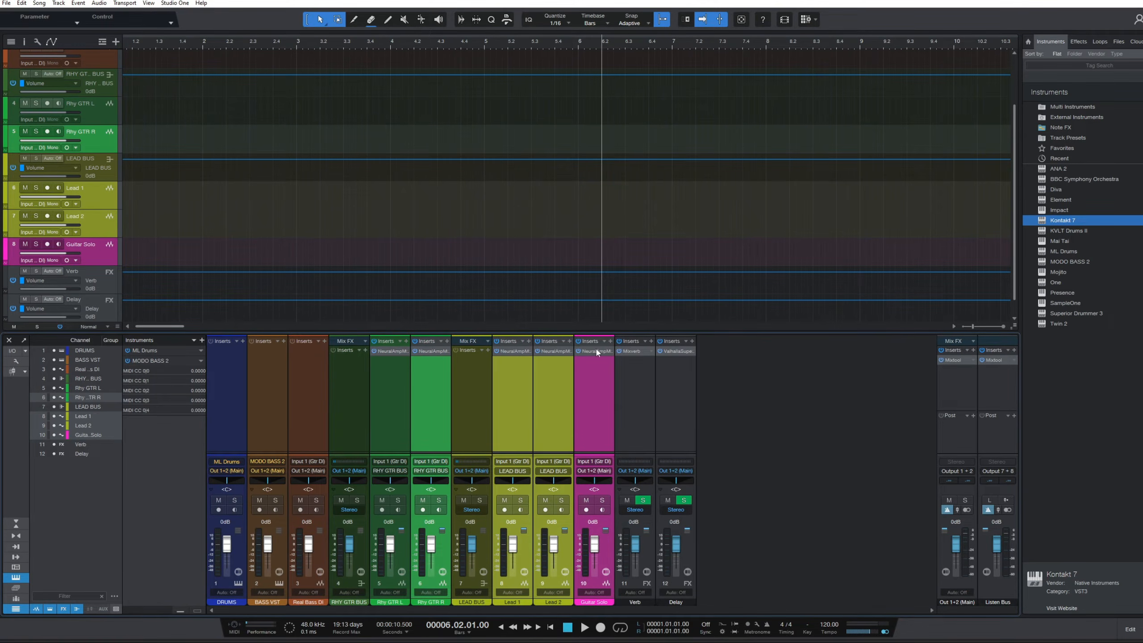
# - Open NeuralAmpModeler on the Rhy GTR L channel to examine its model and IR slots, and close the window
pyautogui.click(434, 368)
pyautogui.click(386, 351)
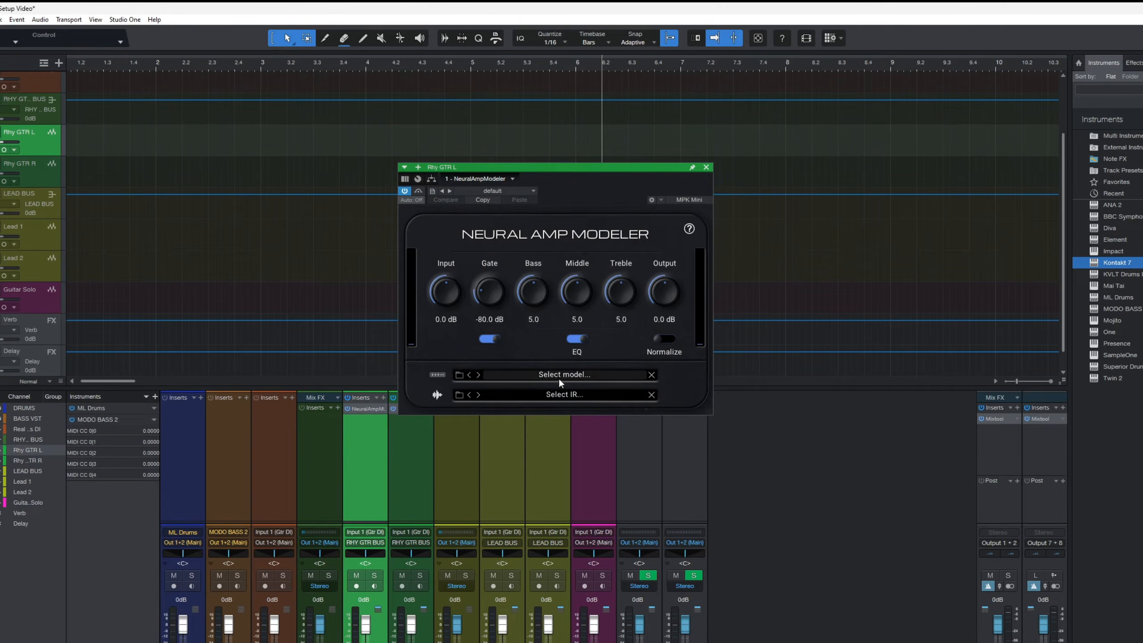
pyautogui.click(419, 440)
pyautogui.click(372, 436)
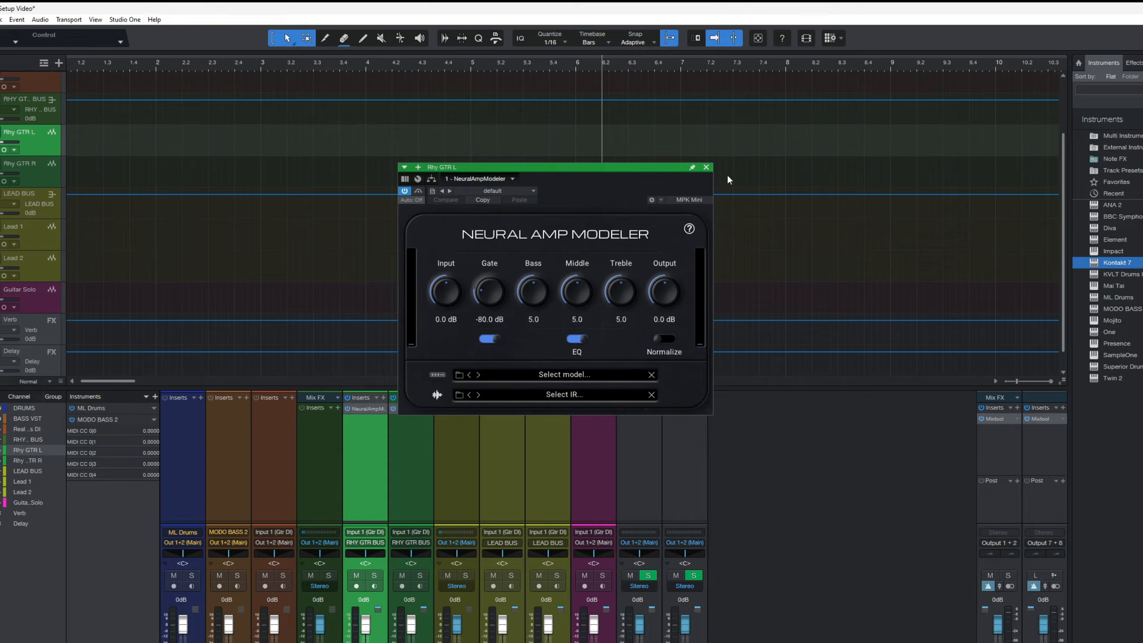
pyautogui.click(705, 167)
# - Insert the Ignite - NadIR plug-in on the RHY GTR BUS channel
pyautogui.click(318, 428)
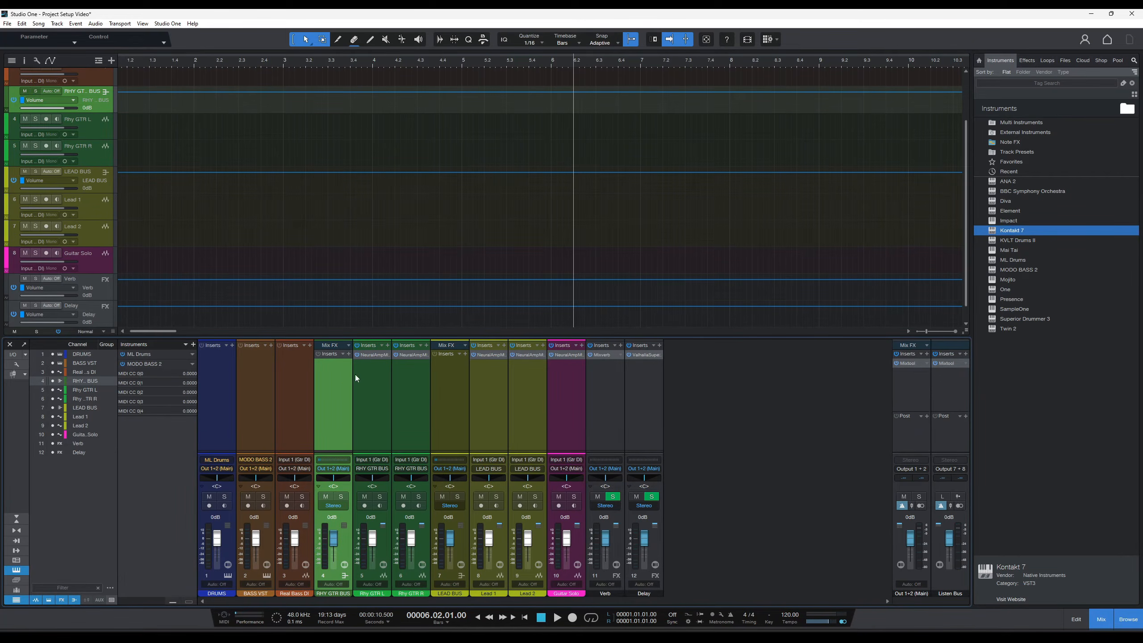
pyautogui.click(350, 354)
pyautogui.write('nad')
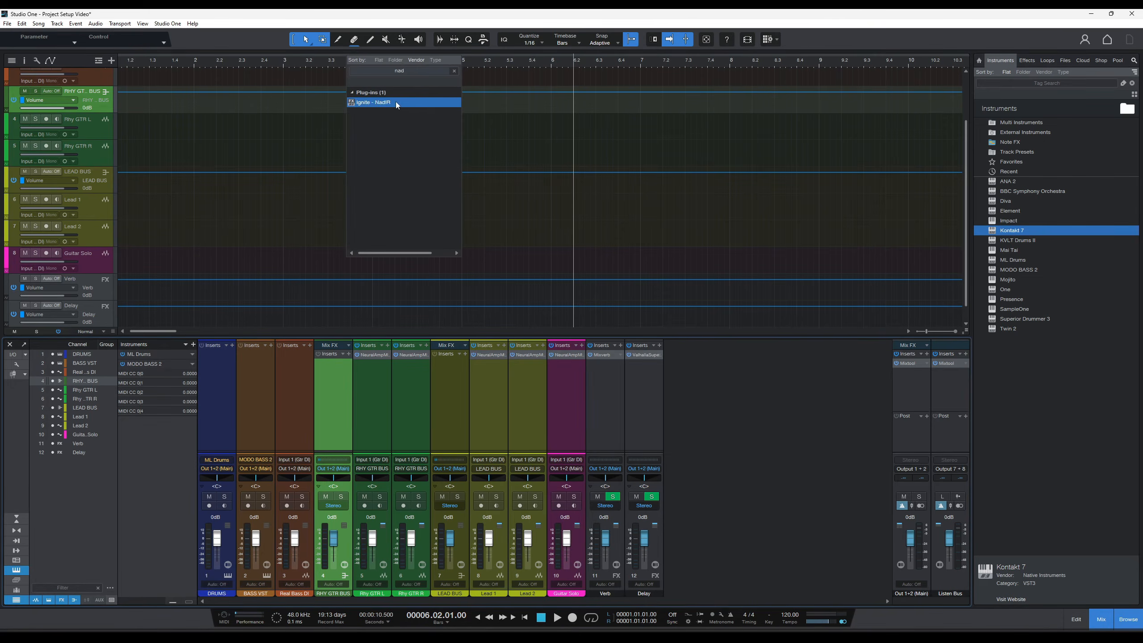
pyautogui.doubleClick(396, 102)
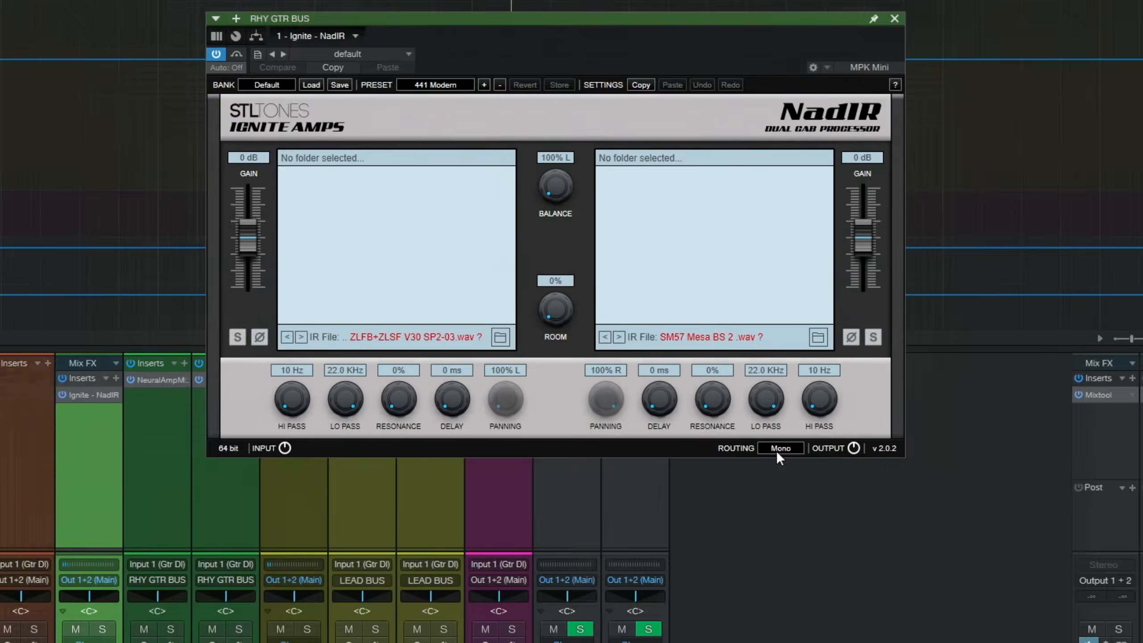
# - Set NadIR's routing to Dual Mono on the RHY GTR BUS channel and close the plug-in window
pyautogui.click(727, 394)
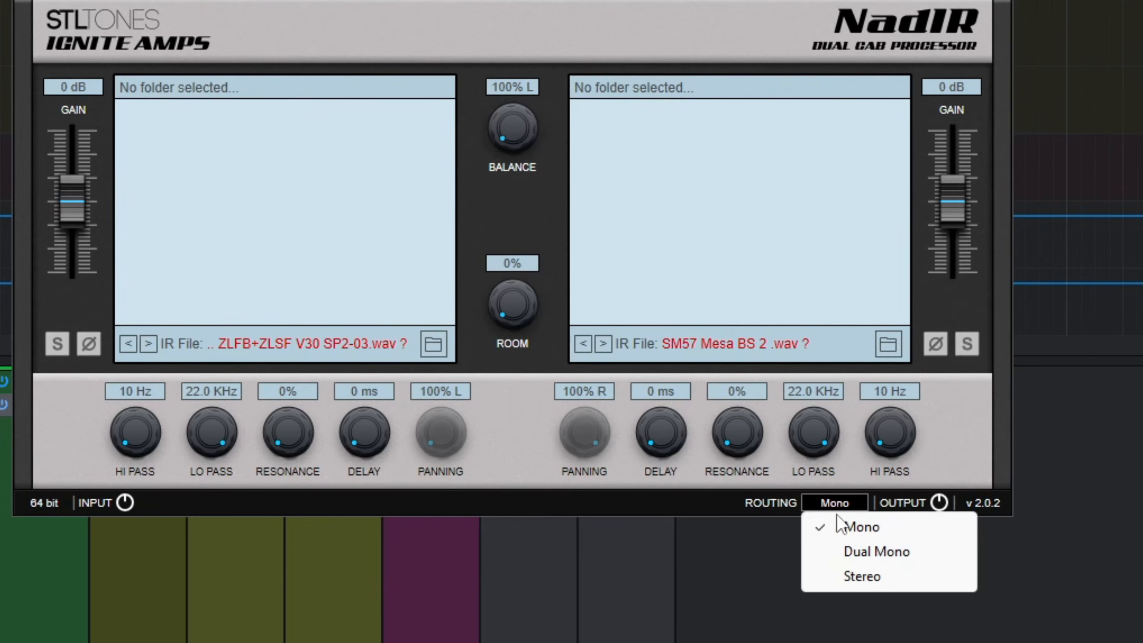
pyautogui.click(884, 552)
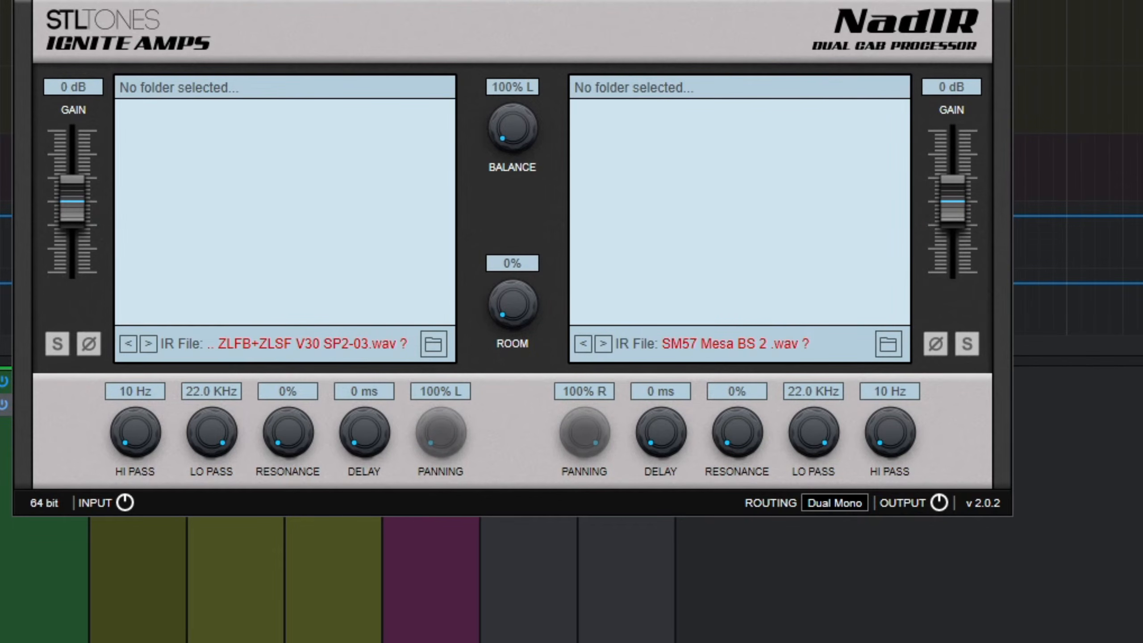
pyautogui.click(1001, 1)
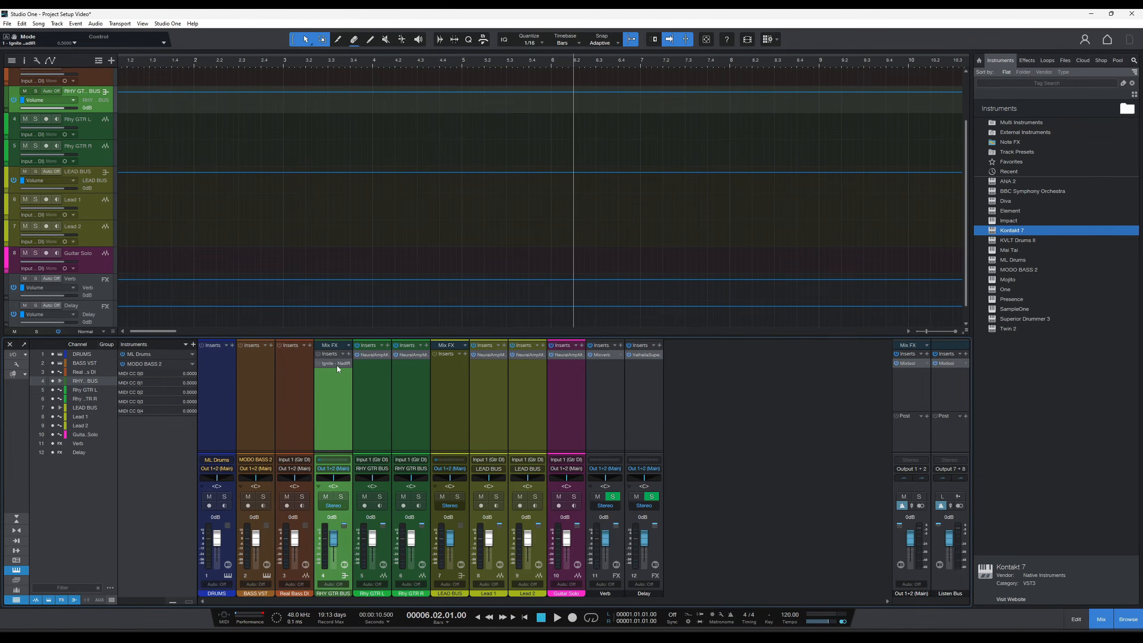
# - Copy the NadIR plug-in to the LEAD BUS and Guitar Solo channels, closing each plug-in window
pyautogui.click(443, 364)
pyautogui.click(791, 149)
pyautogui.click(445, 459)
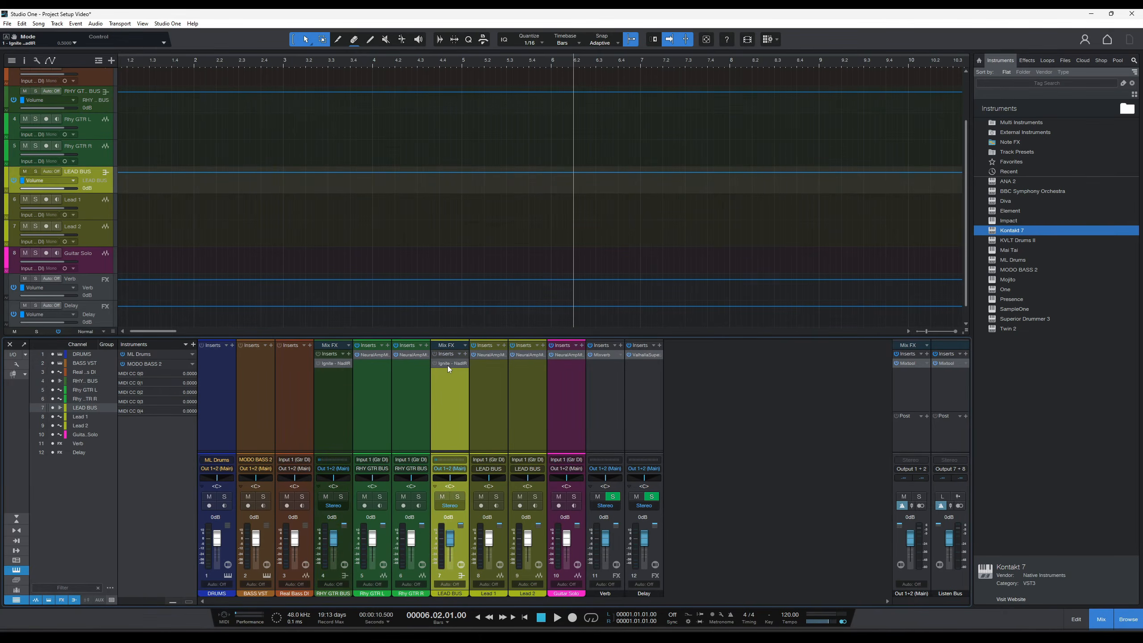
pyautogui.moveTo(447, 367); pyautogui.dragTo(568, 374)
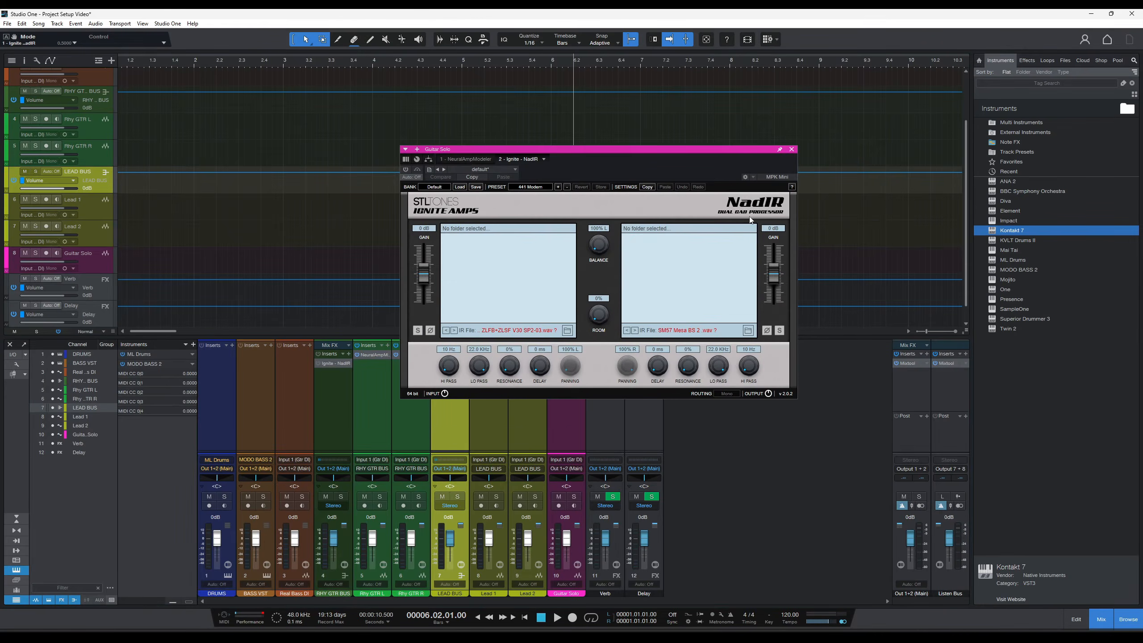
pyautogui.click(791, 150)
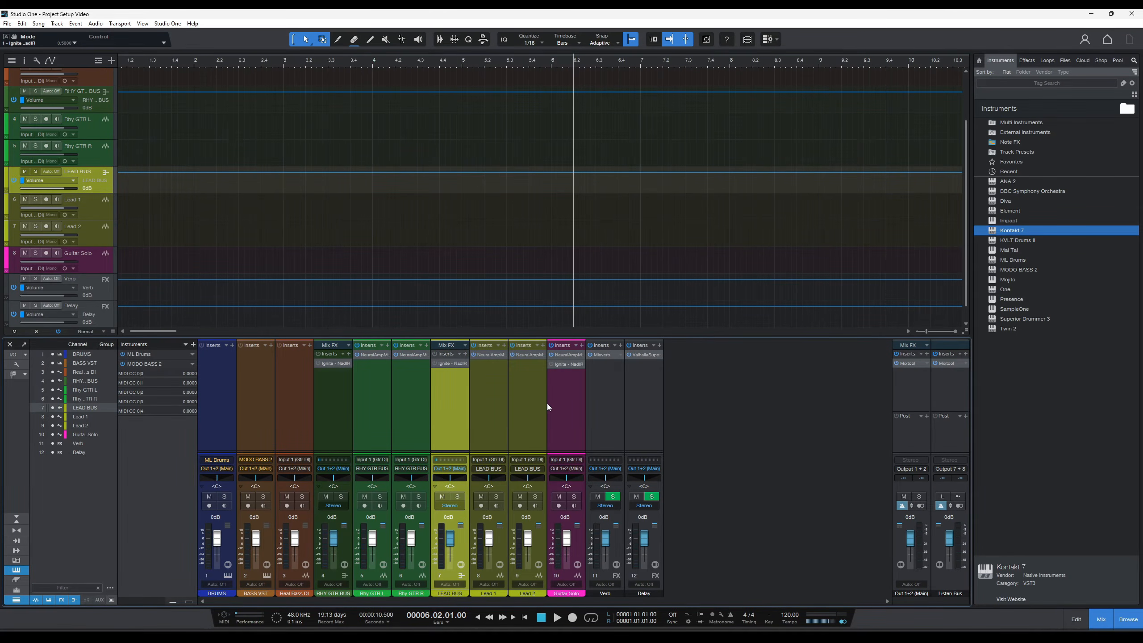
# - Disable the NadIR plug-in on the RHY GTR BUS, LEAD BUS and Guitar Solo channels
pyautogui.rightClick(330, 365)
pyautogui.click(335, 438)
pyautogui.rightClick(443, 363)
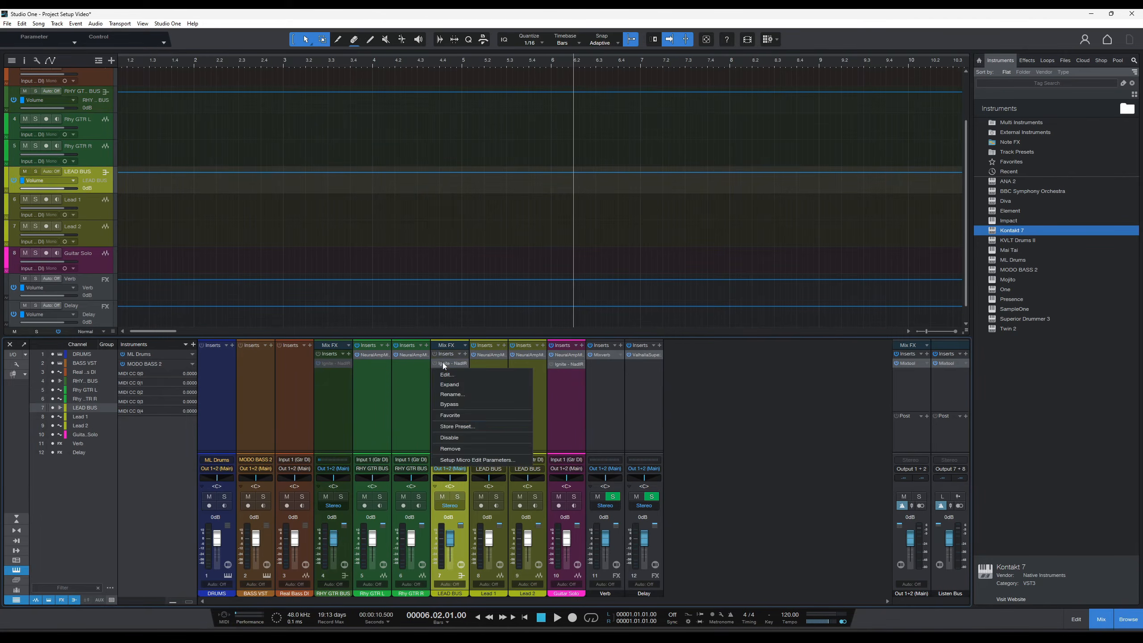
pyautogui.click(441, 437)
pyautogui.rightClick(557, 365)
pyautogui.click(558, 436)
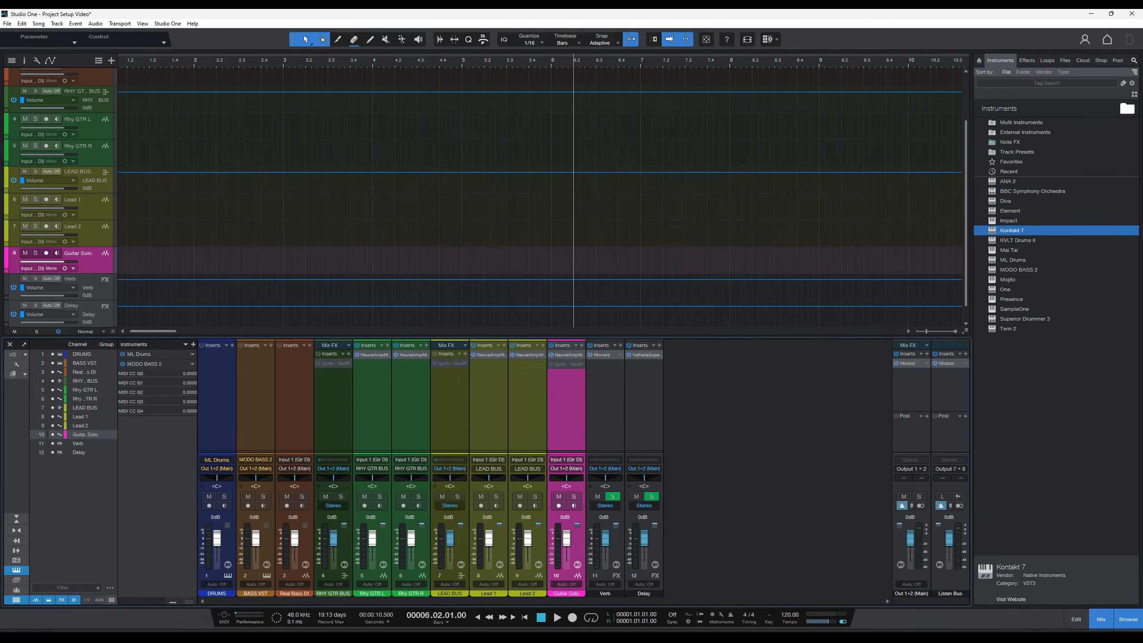
# - Insert the Pro EQ plug-in on the RHY GTR BUS channel and close its window
pyautogui.click(343, 347)
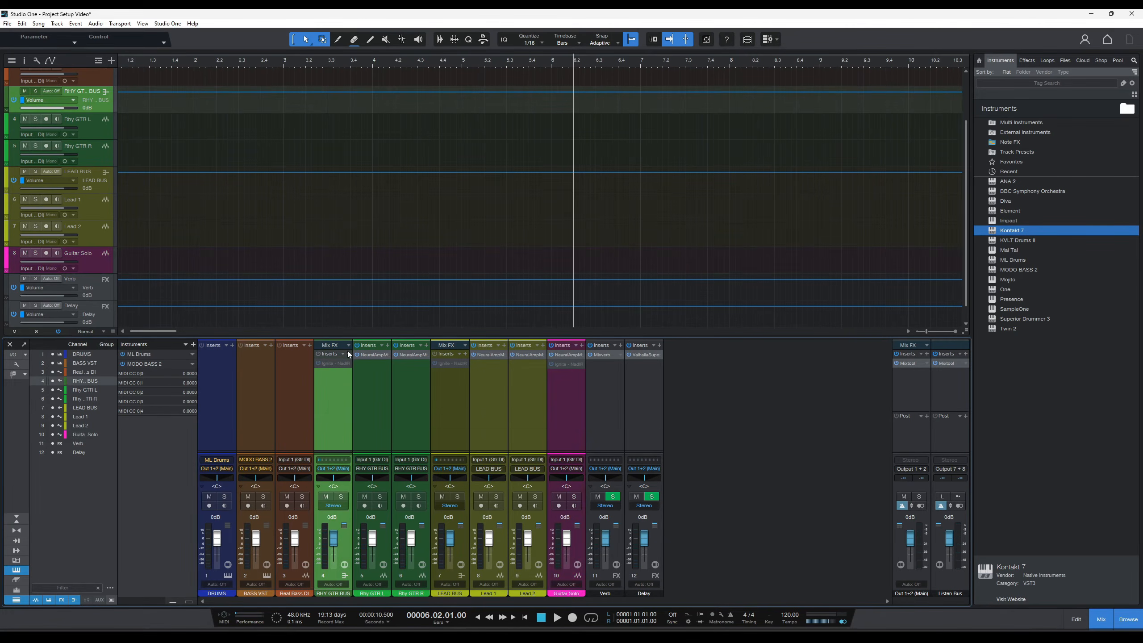
pyautogui.click(349, 354)
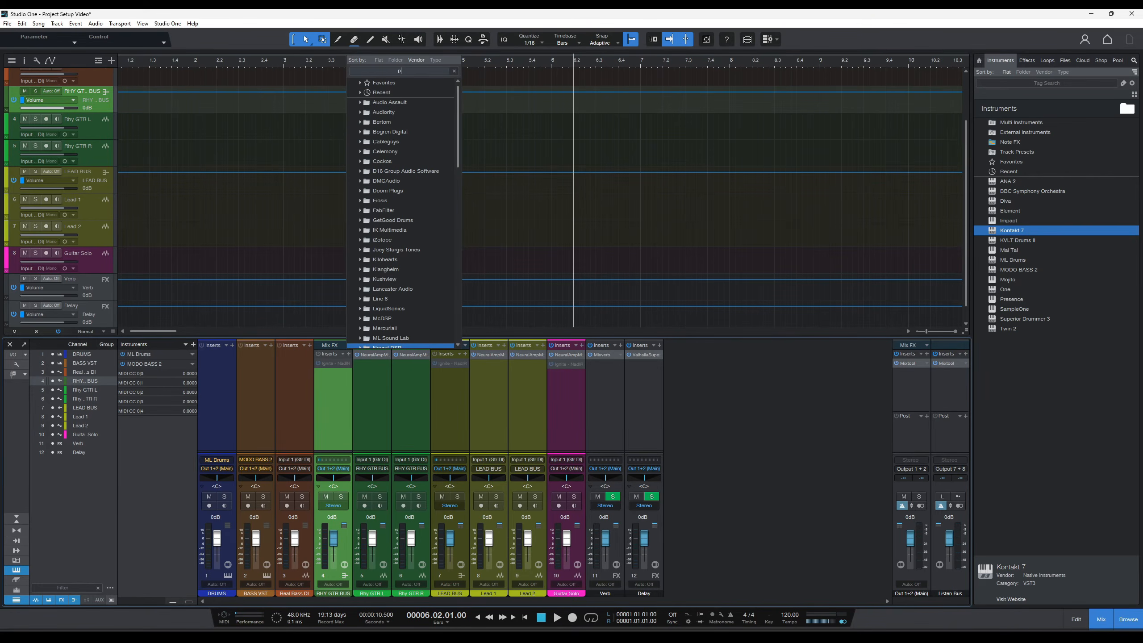
pyautogui.write('pro')
pyautogui.click(385, 102)
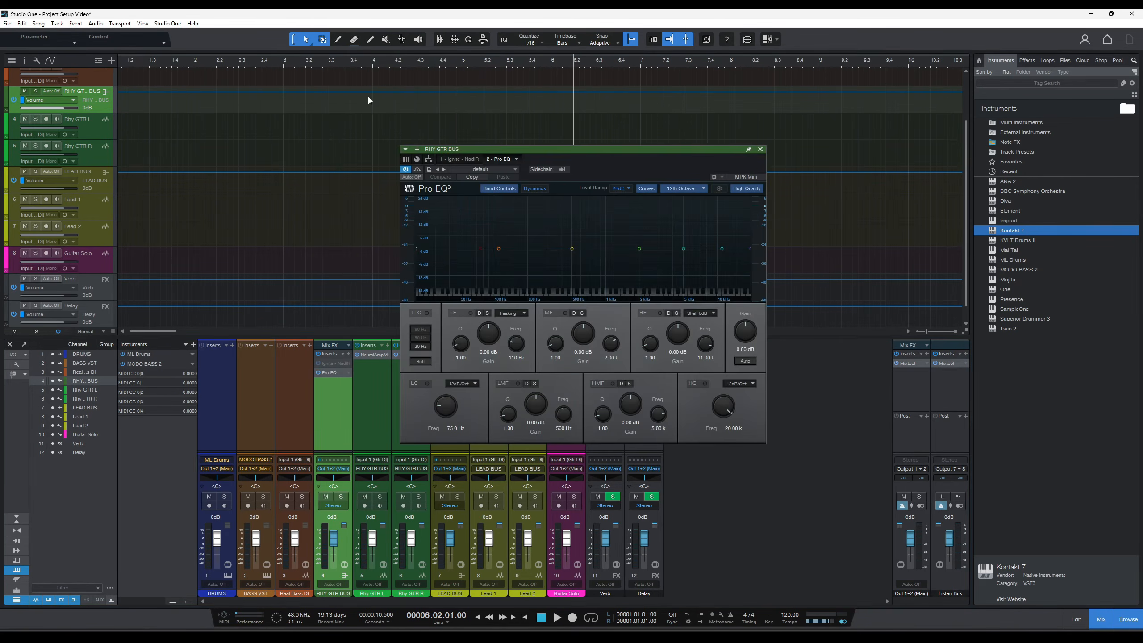
pyautogui.click(760, 151)
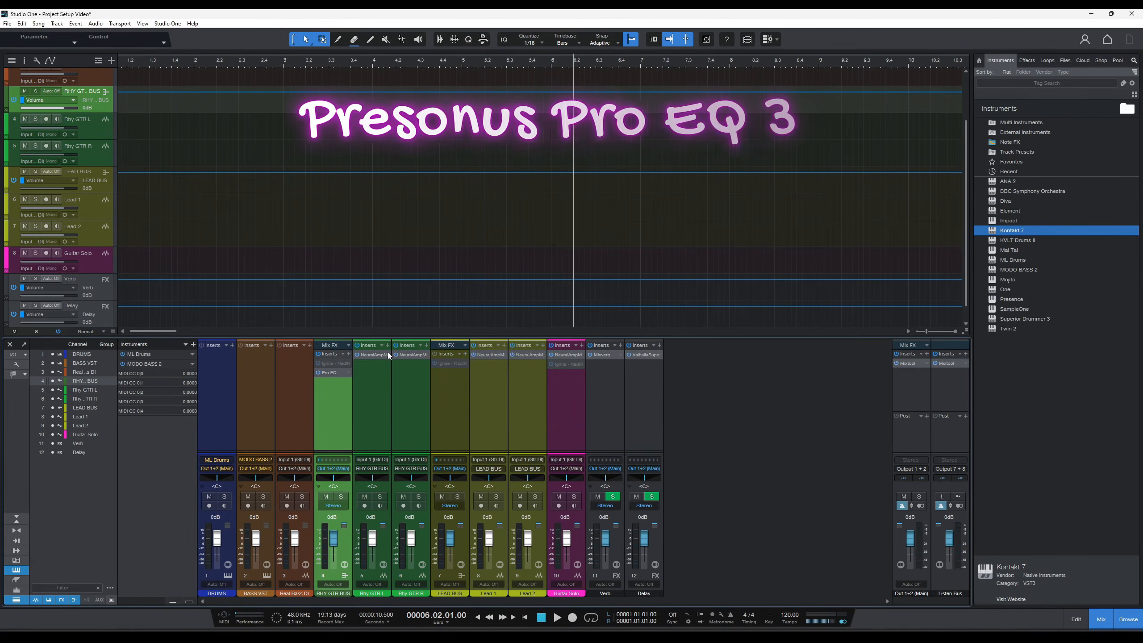
# - Copy the Pro EQ plug-in to the LEAD BUS and Guitar Solo channels and close the plug-in windows
pyautogui.moveTo(331, 372); pyautogui.dragTo(571, 386)
pyautogui.click(758, 154)
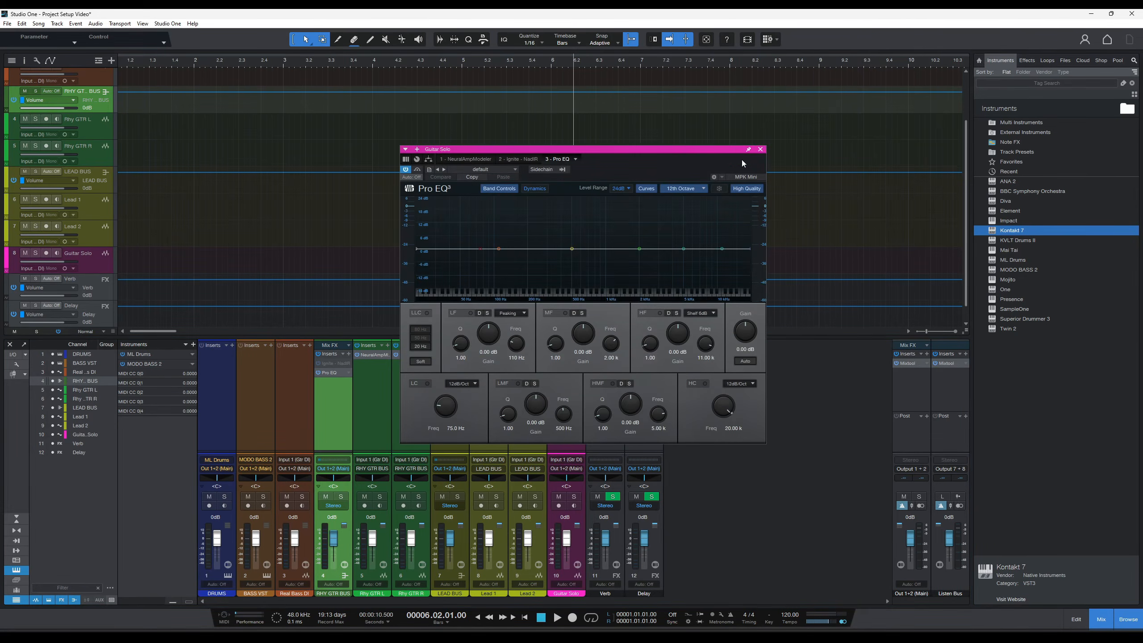
pyautogui.click(761, 150)
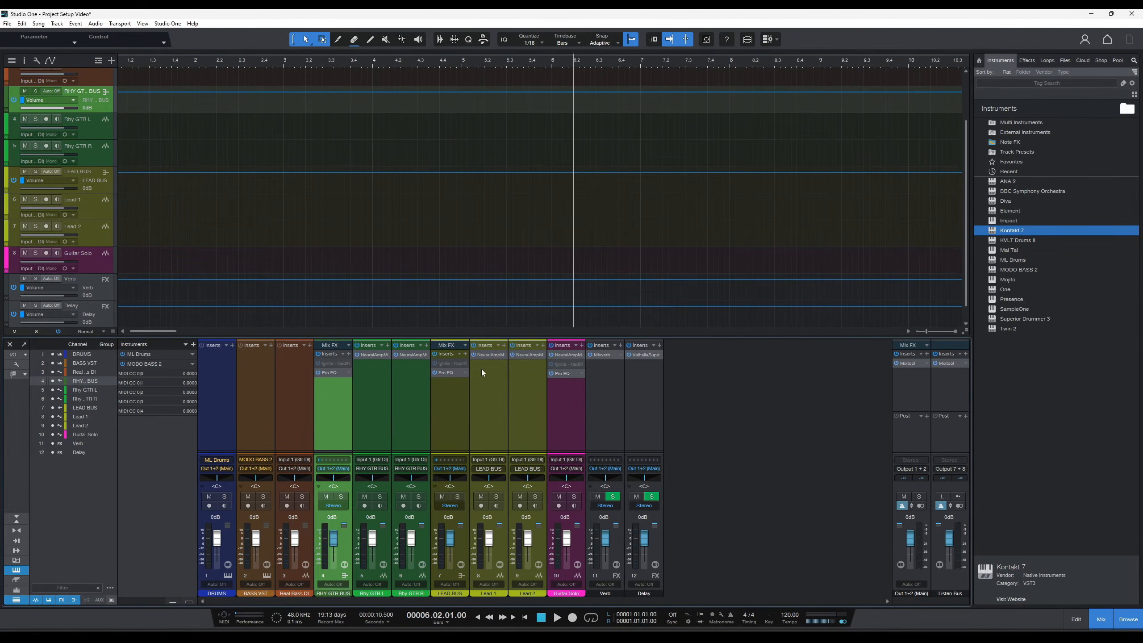
pyautogui.doubleClick(330, 374)
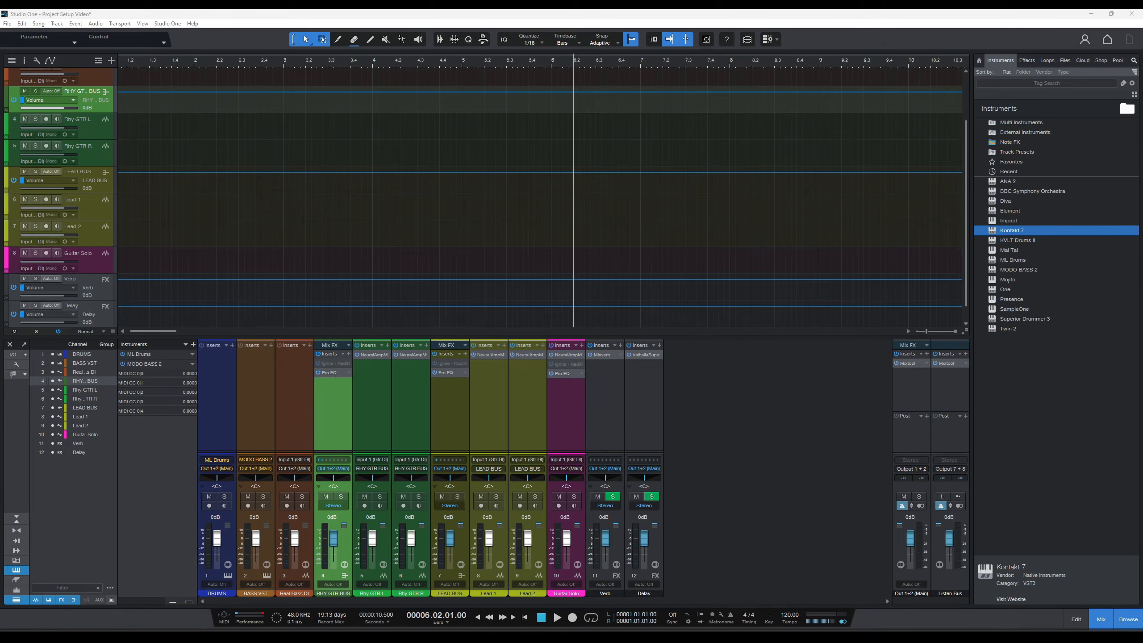
# - Insert the Multiband Dynamics plug-in on the RHY GTR BUS channel and close its window
pyautogui.click(349, 355)
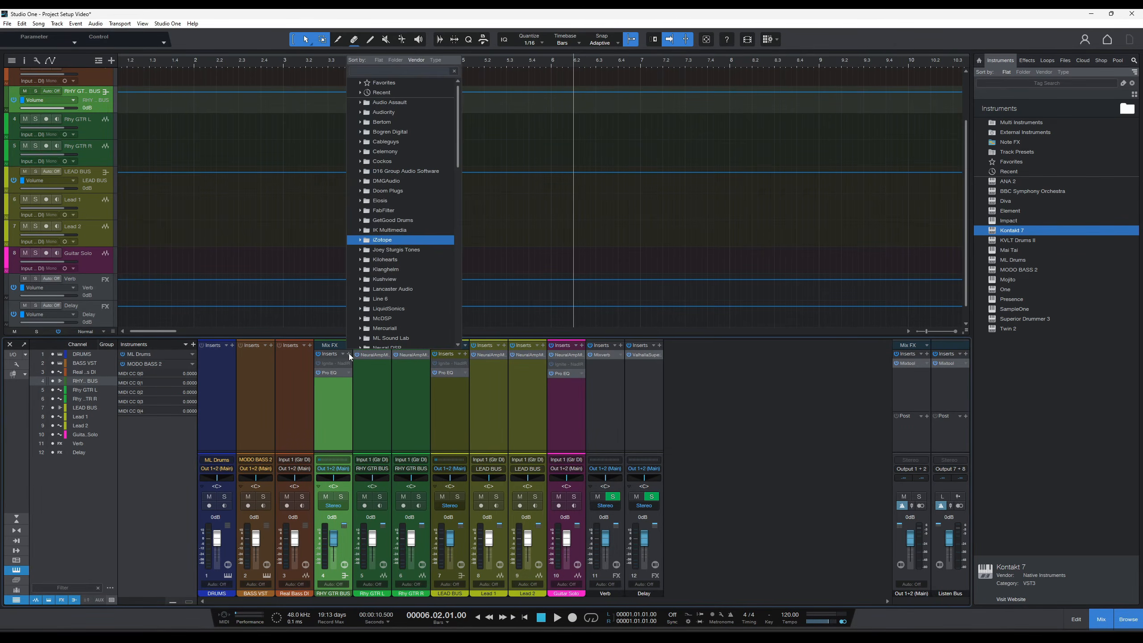
pyautogui.write('mul')
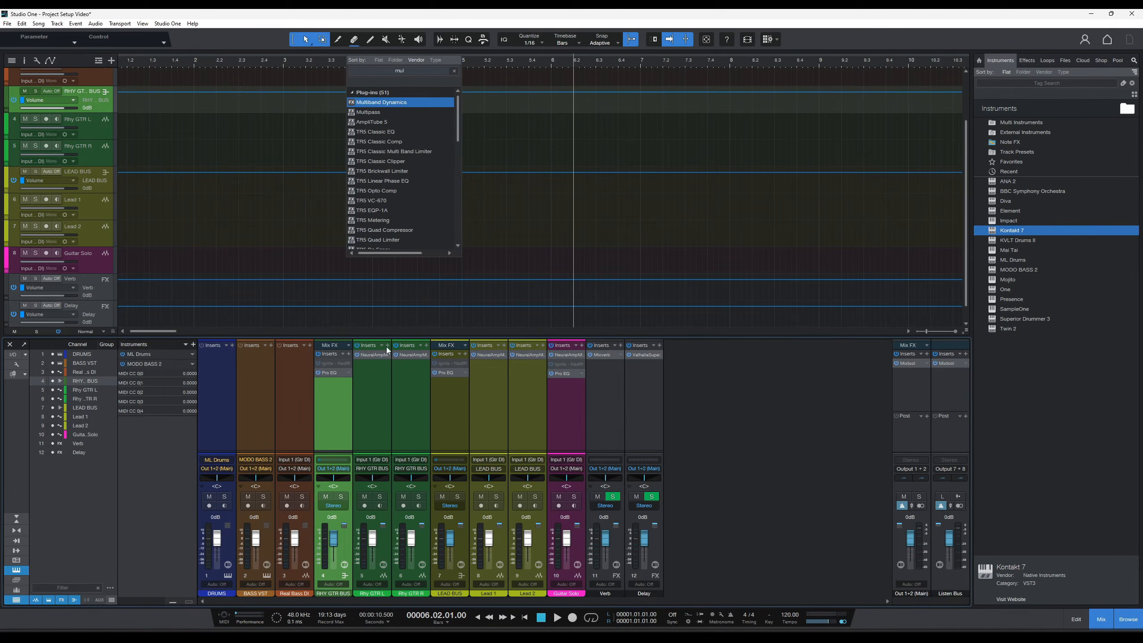
pyautogui.doubleClick(387, 106)
pyautogui.moveTo(559, 151); pyautogui.dragTo(419, 121)
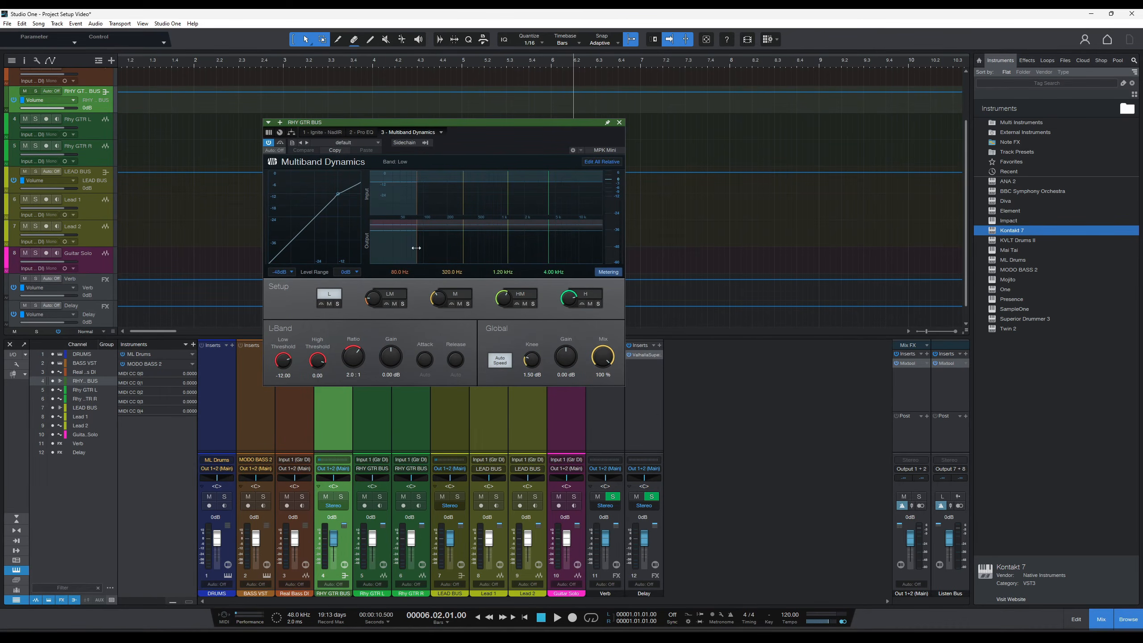
pyautogui.click(620, 122)
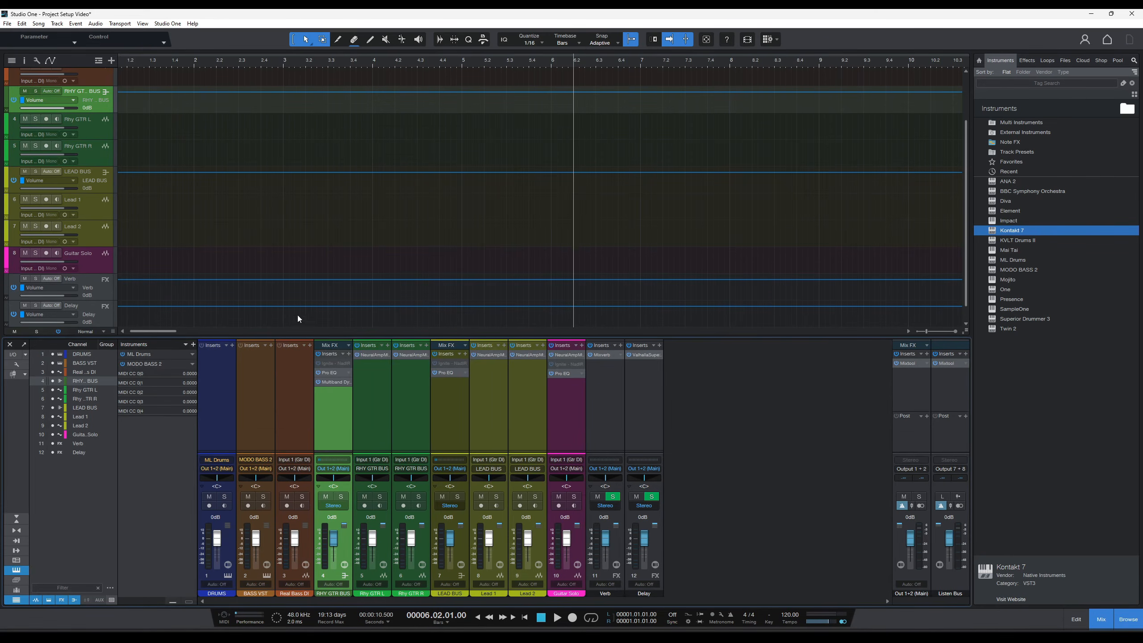
# - Insert the reaxcomp-standalone plug-in on the RHY GTR BUS channel and remove it again, closing the open plug-in window
pyautogui.click(350, 356)
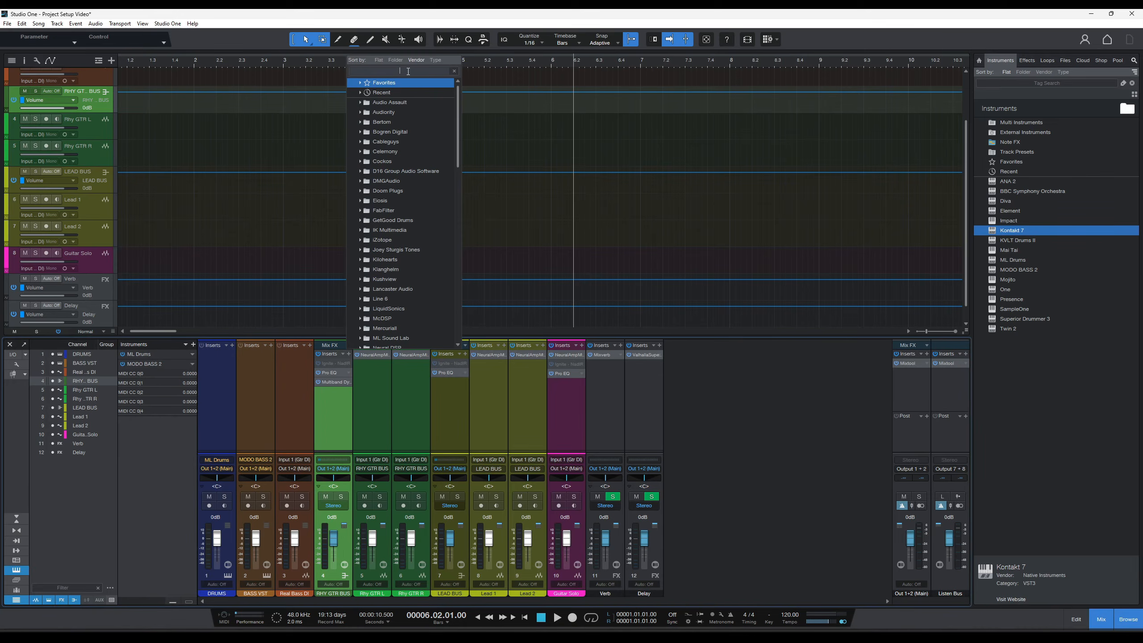
pyautogui.write('rea')
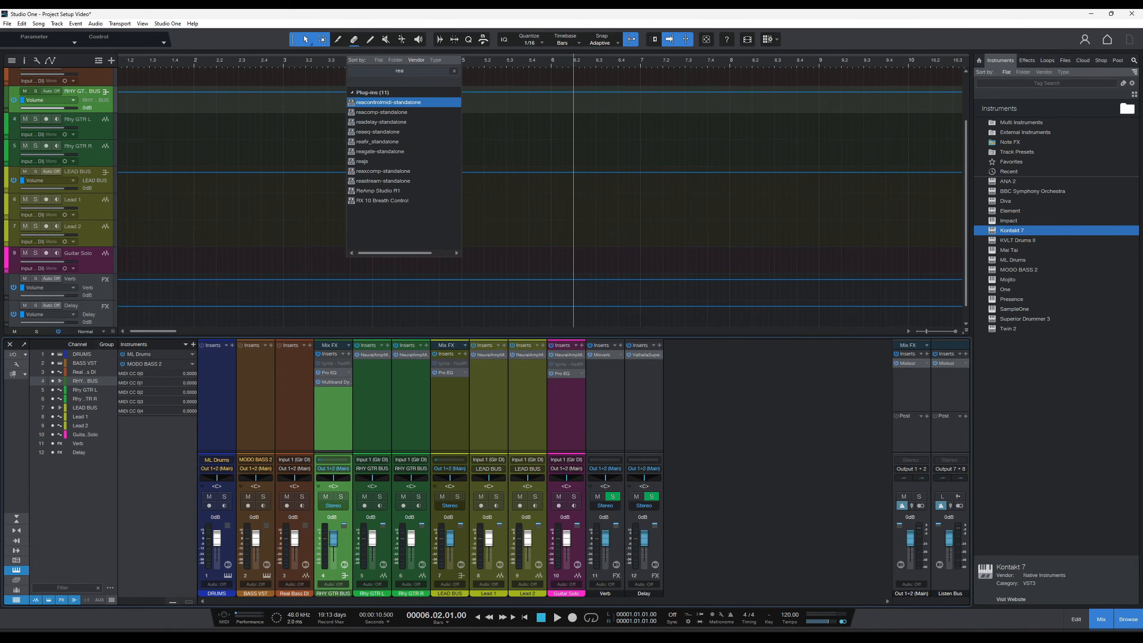
pyautogui.click(379, 171)
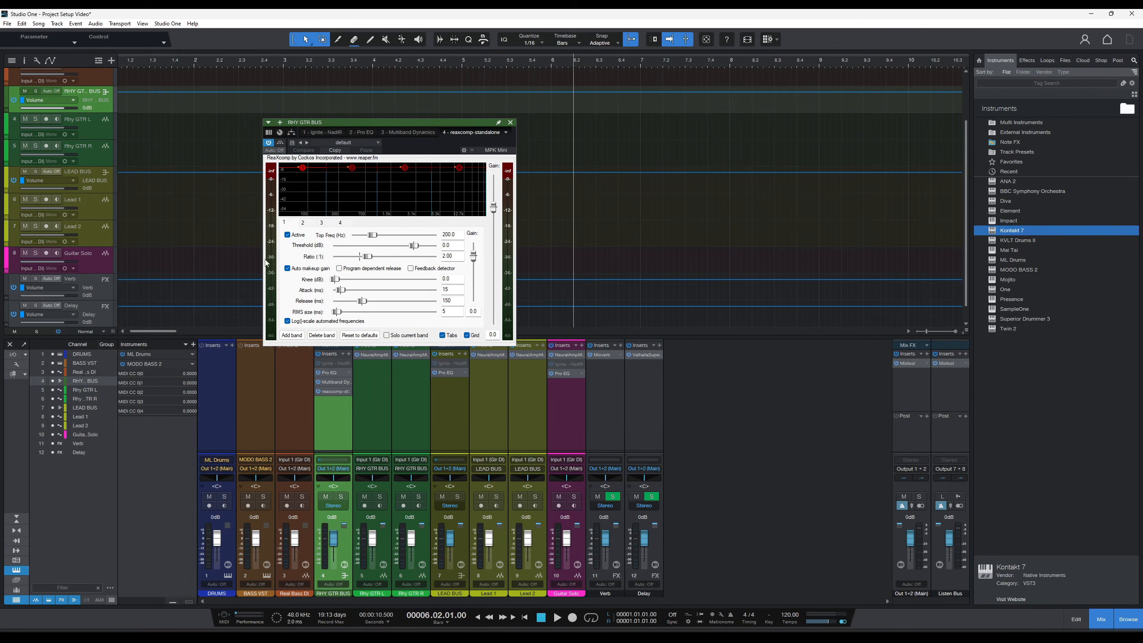
pyautogui.press('Delete')
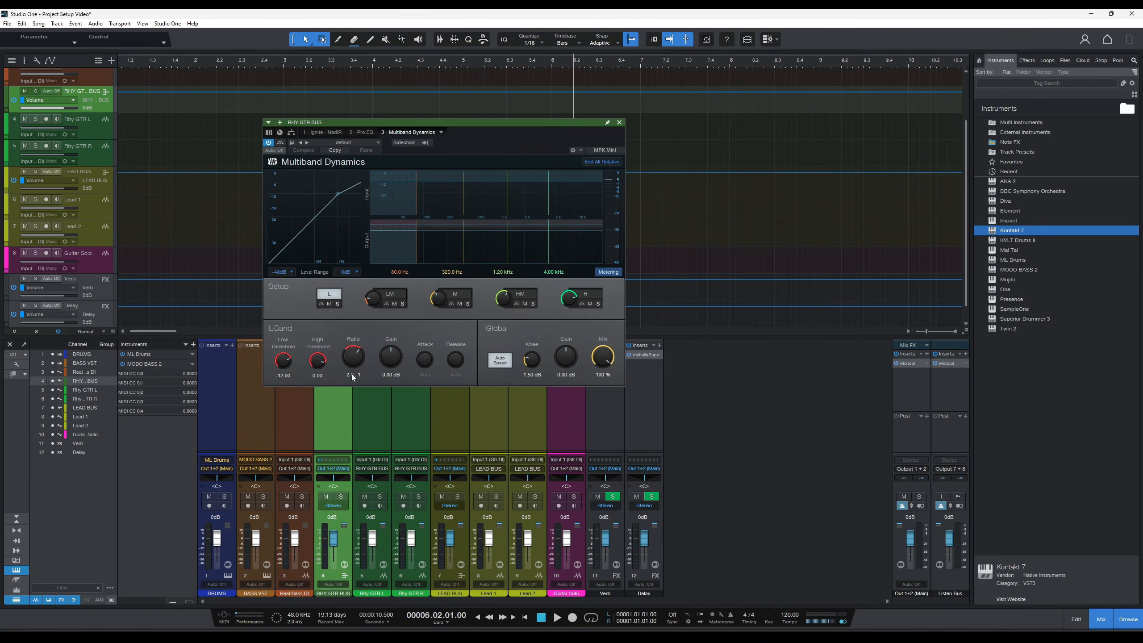
pyautogui.click(620, 123)
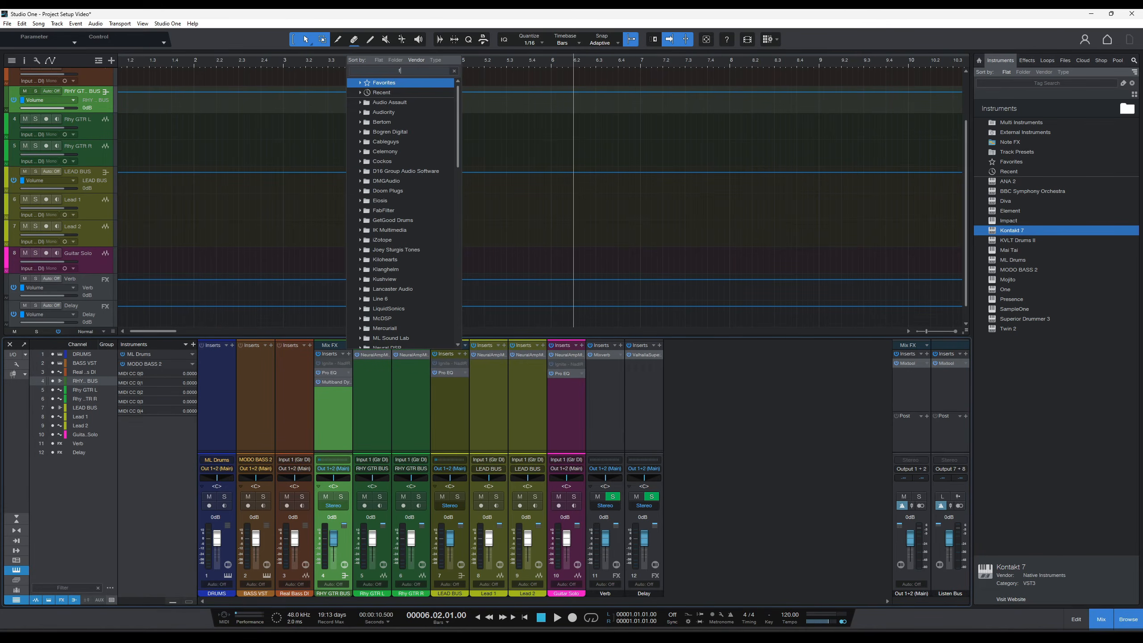
# - Insert the FabFilter Pro-MB plug-in on the RHY GTR BUS channel
pyautogui.write('ab')
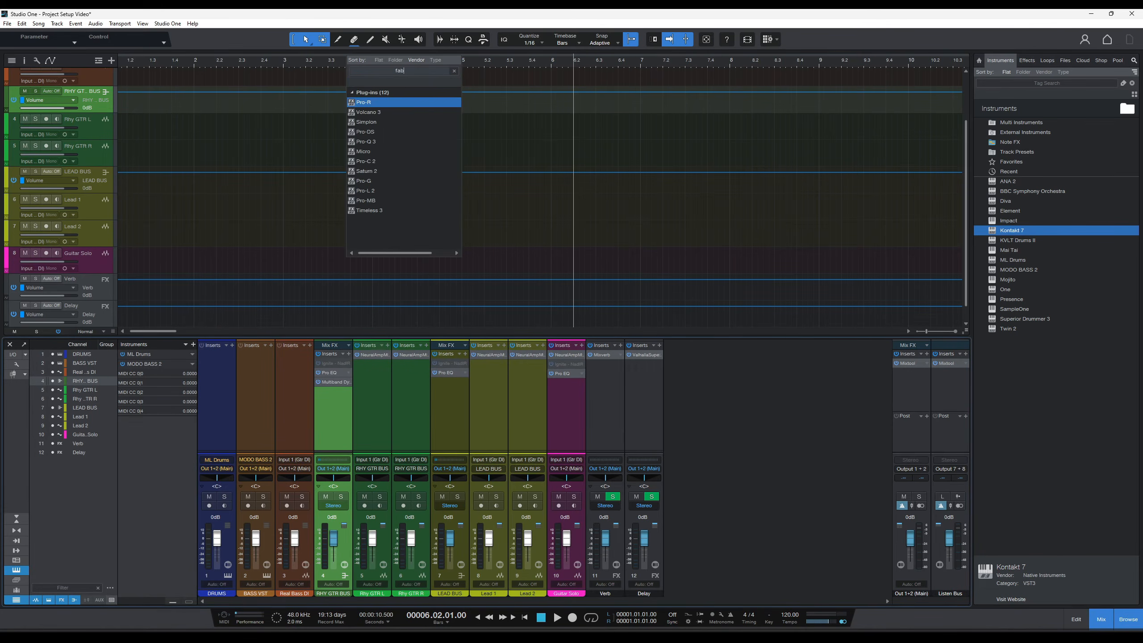
pyautogui.click(385, 204)
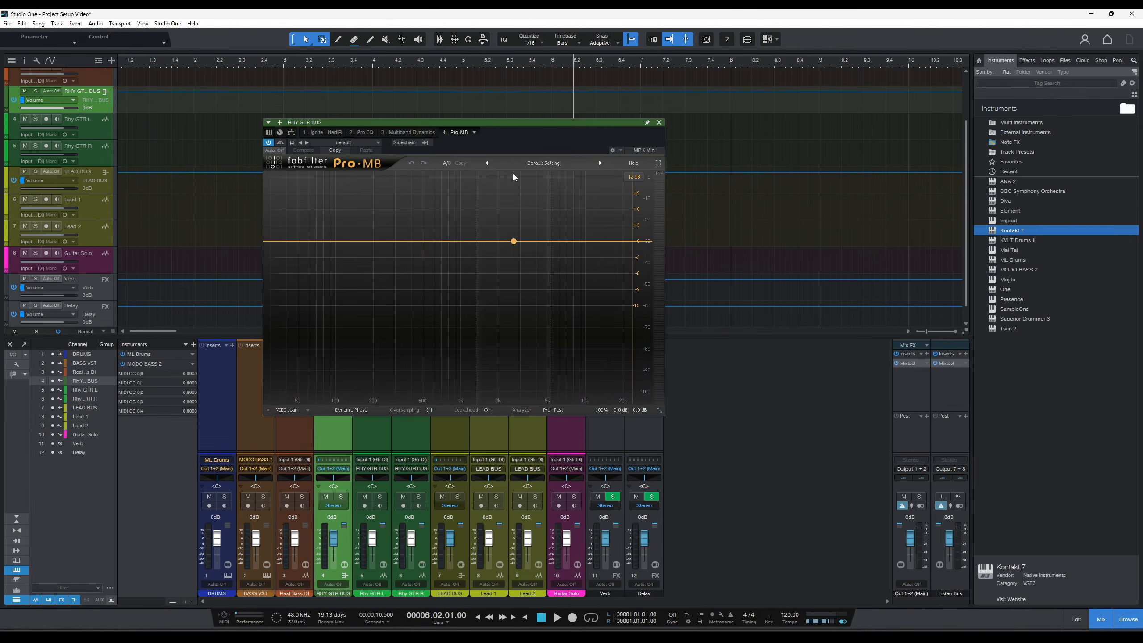
# - Close the Pro-MB window and remove the FabFilter Pro-MB plug-in from the RHY GTR BUS channel
pyautogui.click(659, 121)
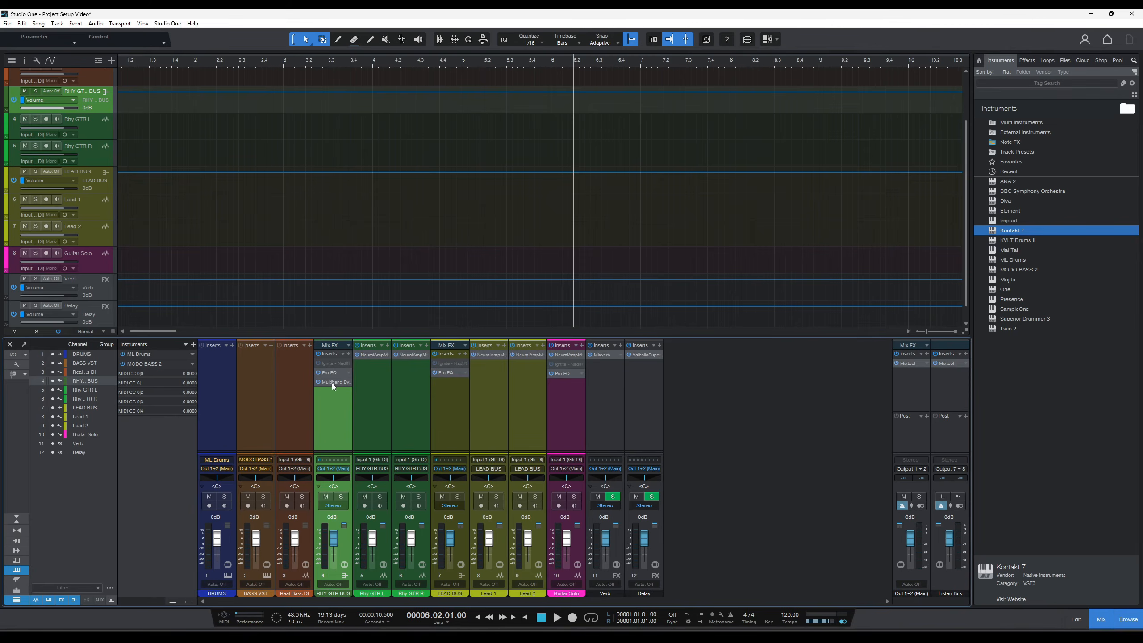
pyautogui.click(332, 382)
pyautogui.click(443, 208)
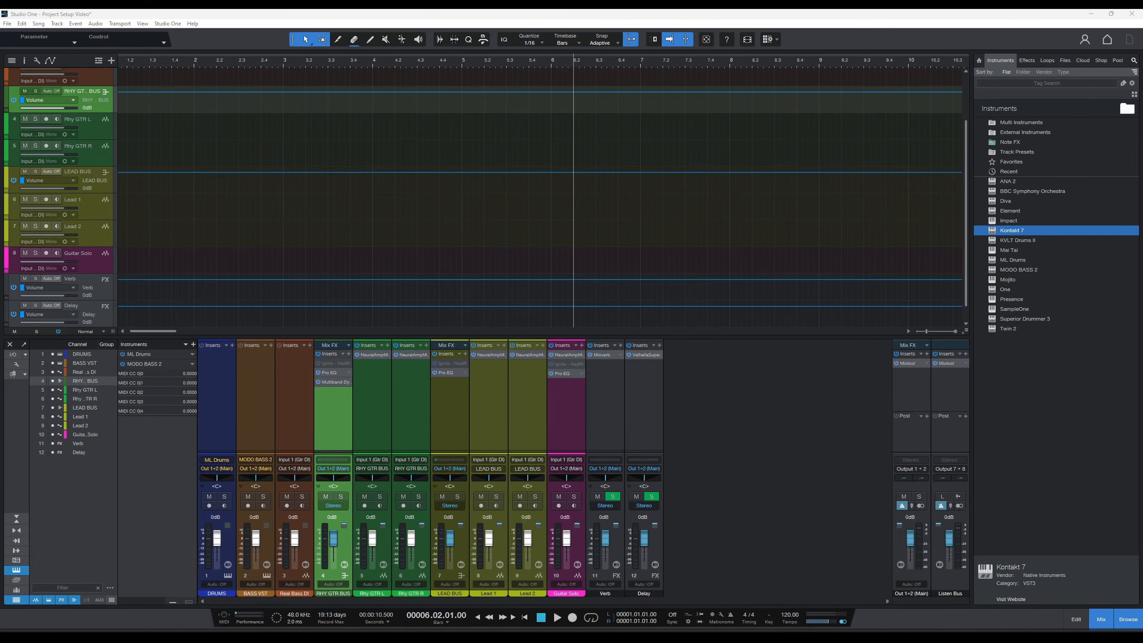
# - Insert the TSC 1.1 plug-in on the Rhy GTR L channel and move it ahead of NeuralAmpModeler
pyautogui.click(390, 348)
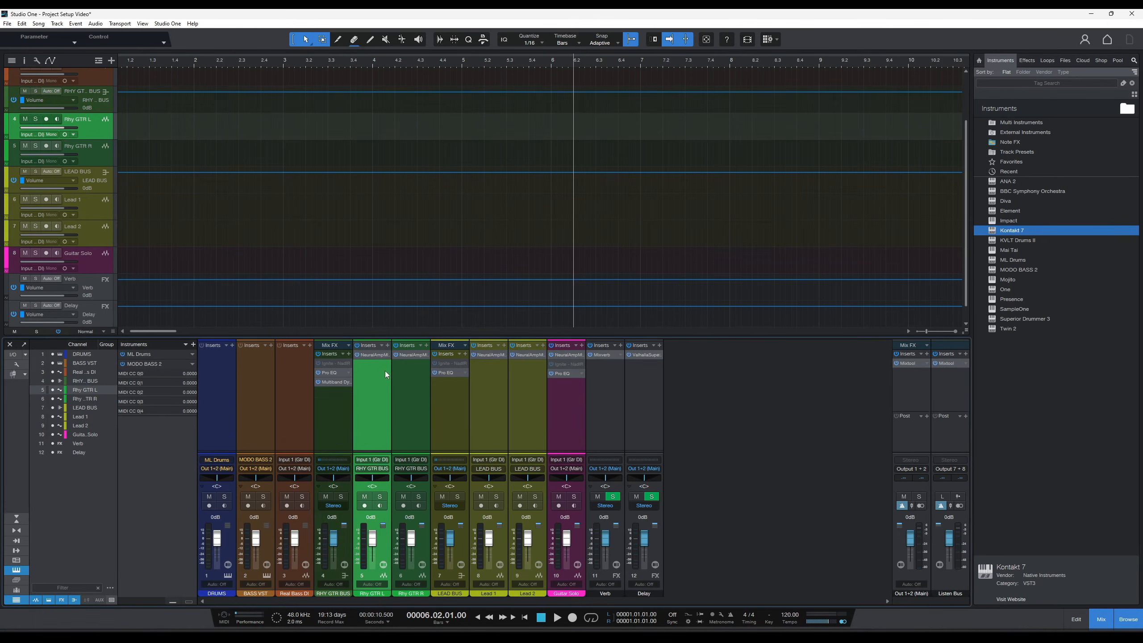
pyautogui.click(388, 345)
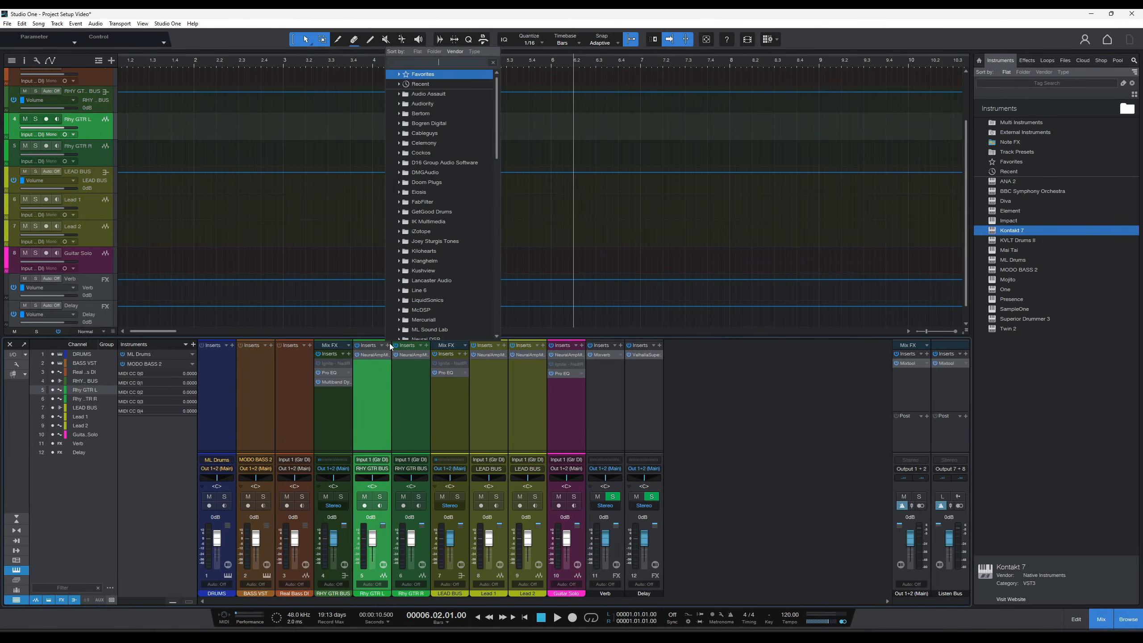
pyautogui.write('tsc')
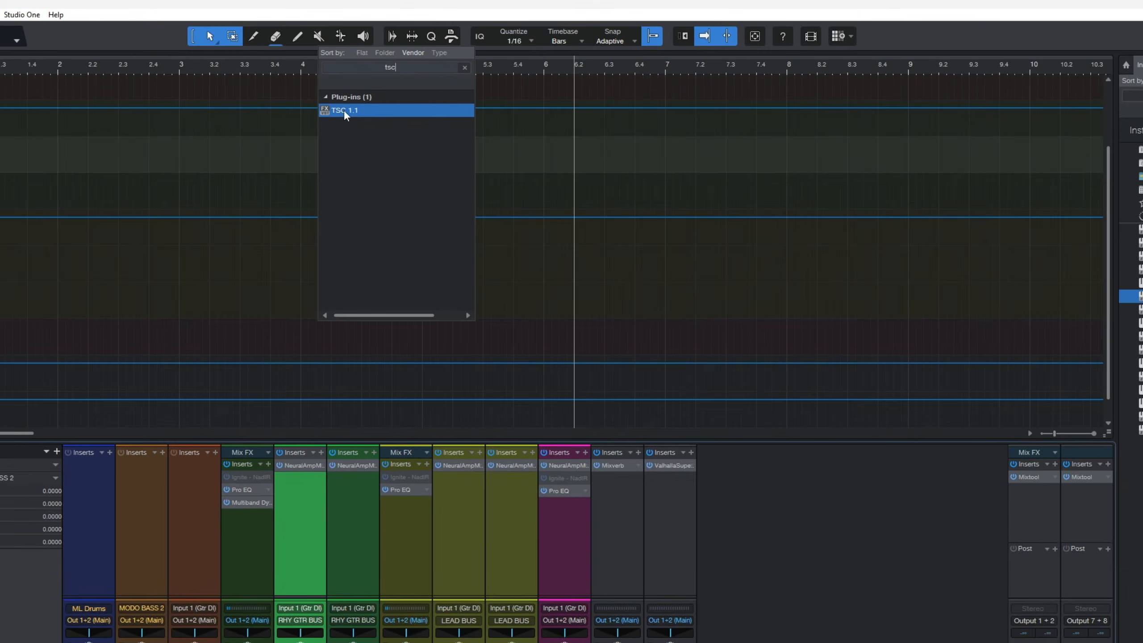
pyautogui.doubleClick(343, 110)
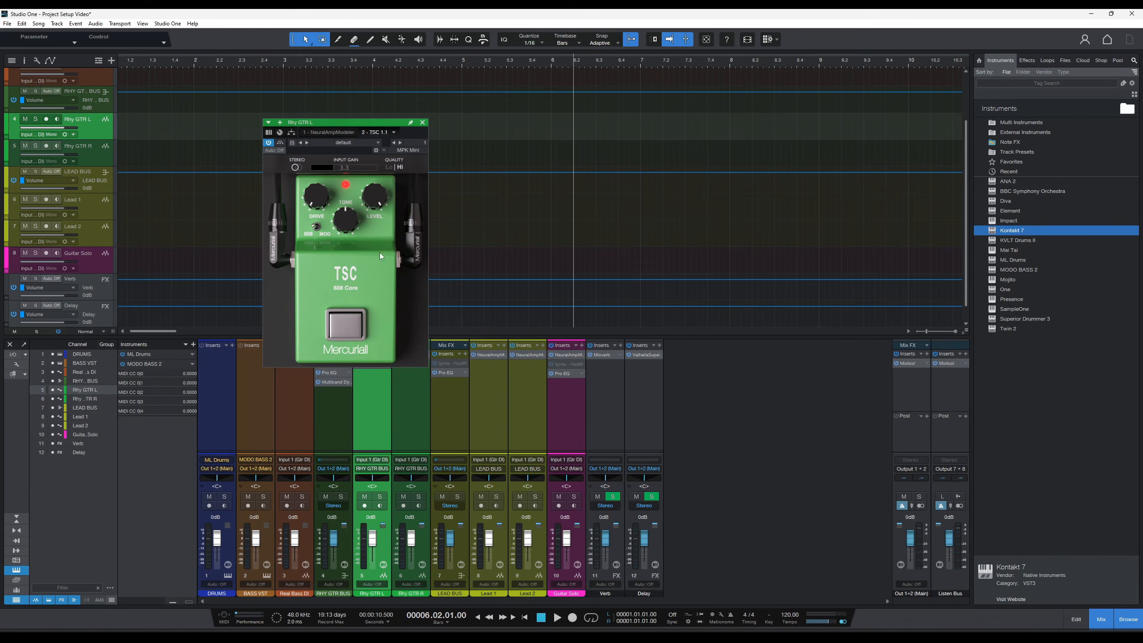
pyautogui.click(422, 121)
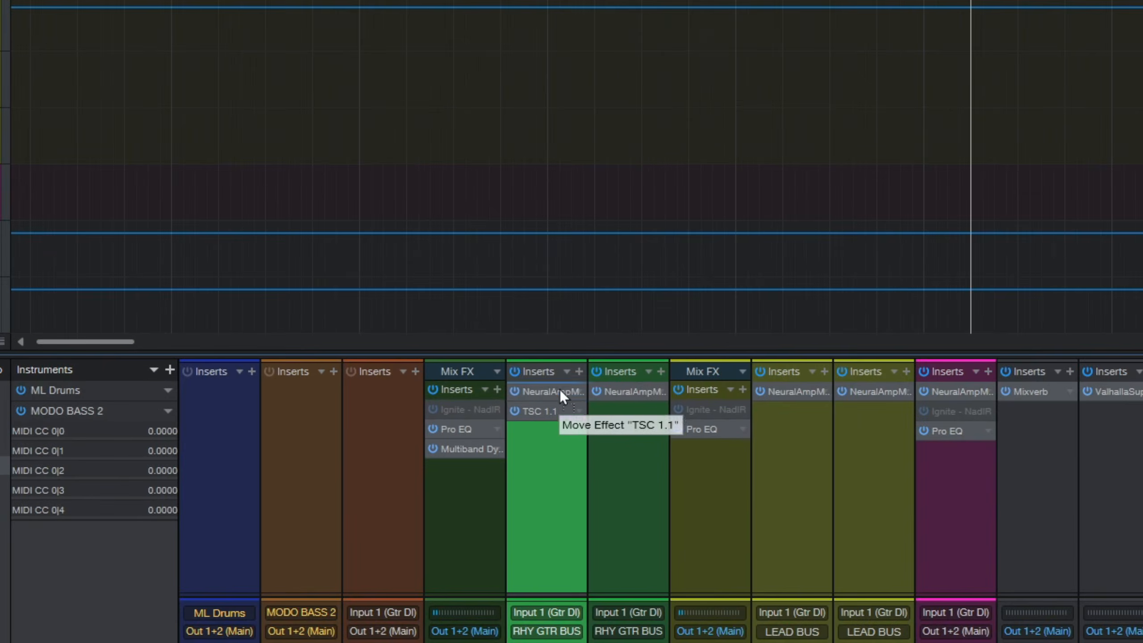
pyautogui.moveTo(560, 390); pyautogui.dragTo(553, 388)
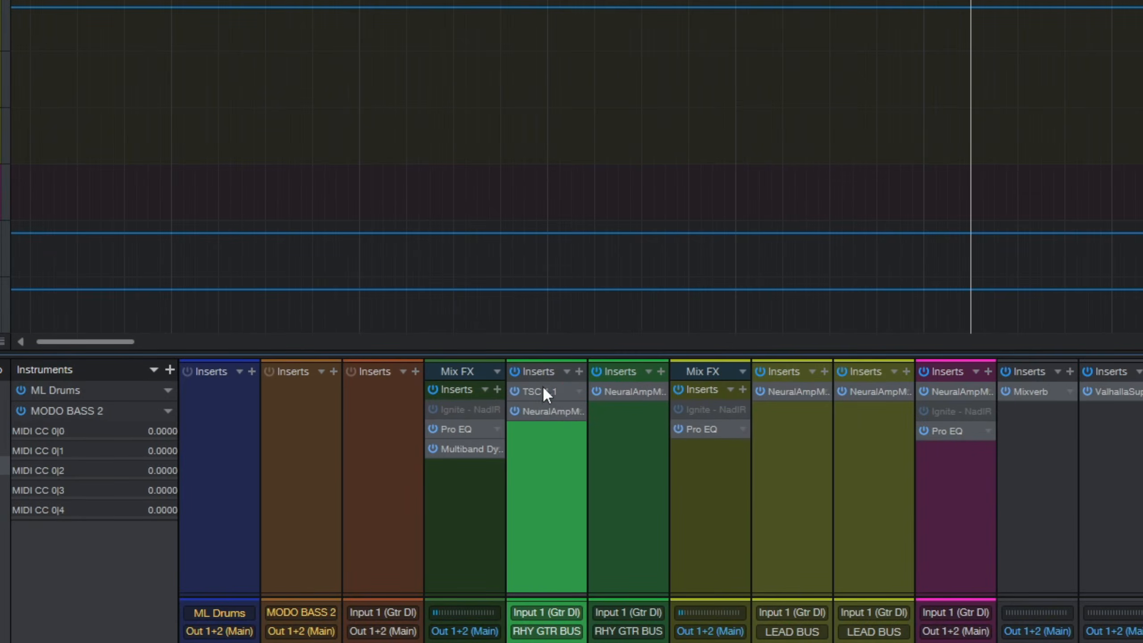
pyautogui.doubleClick(540, 397)
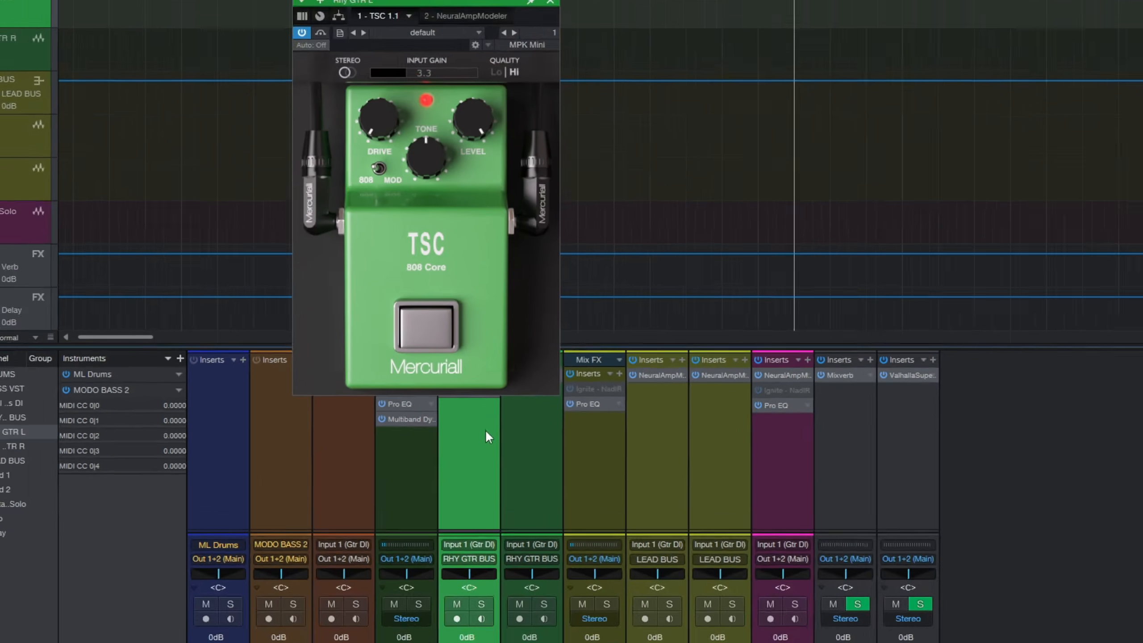
# - Copy TSC 1.1 to the start of the insert chains on Rhy GTR R, Lead 1, Lead 2 and Guitar Solo, and close its window
pyautogui.click(639, 452)
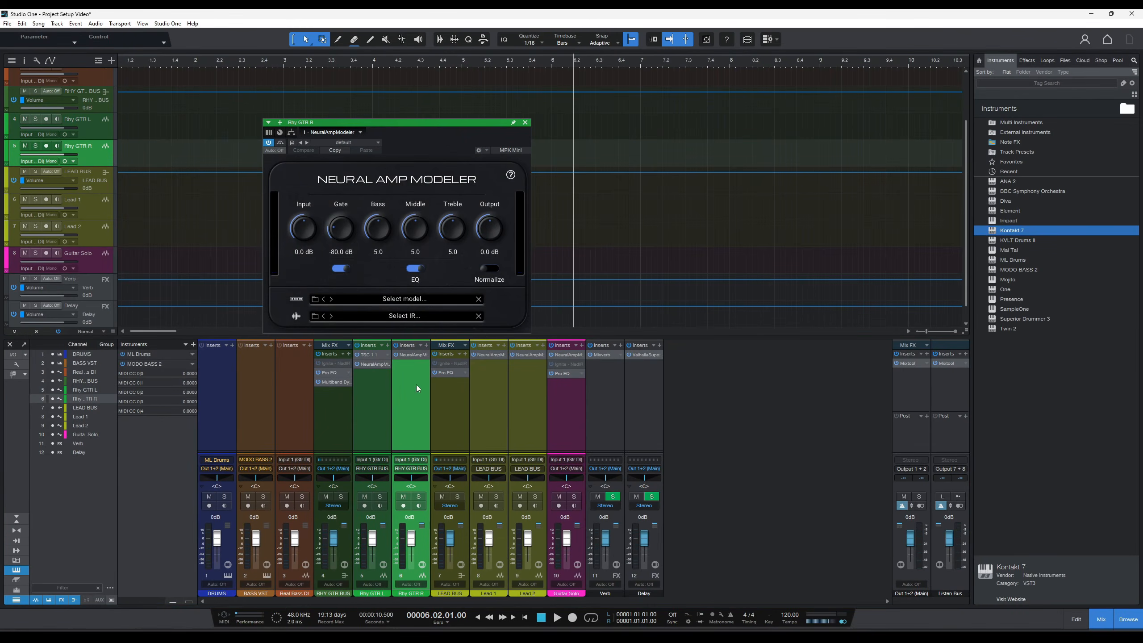
pyautogui.click(525, 122)
pyautogui.click(490, 392)
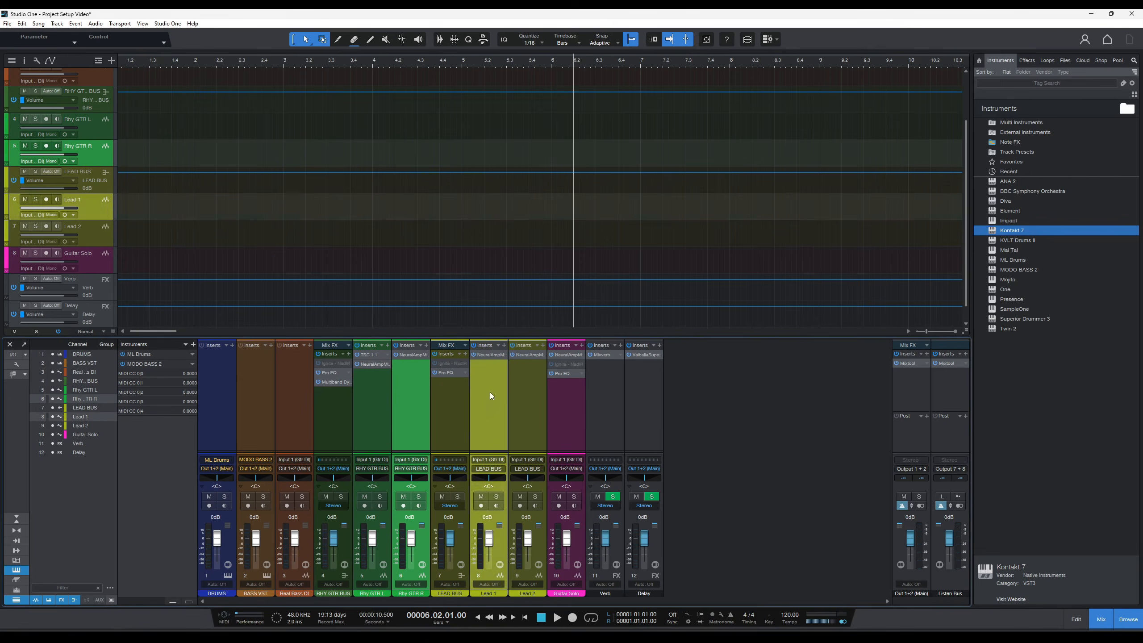
pyautogui.keyDown('shift'); pyautogui.click(529, 389); pyautogui.keyUp('shift')
pyautogui.keyDown('shift'); pyautogui.click(568, 409); pyautogui.keyUp('shift')
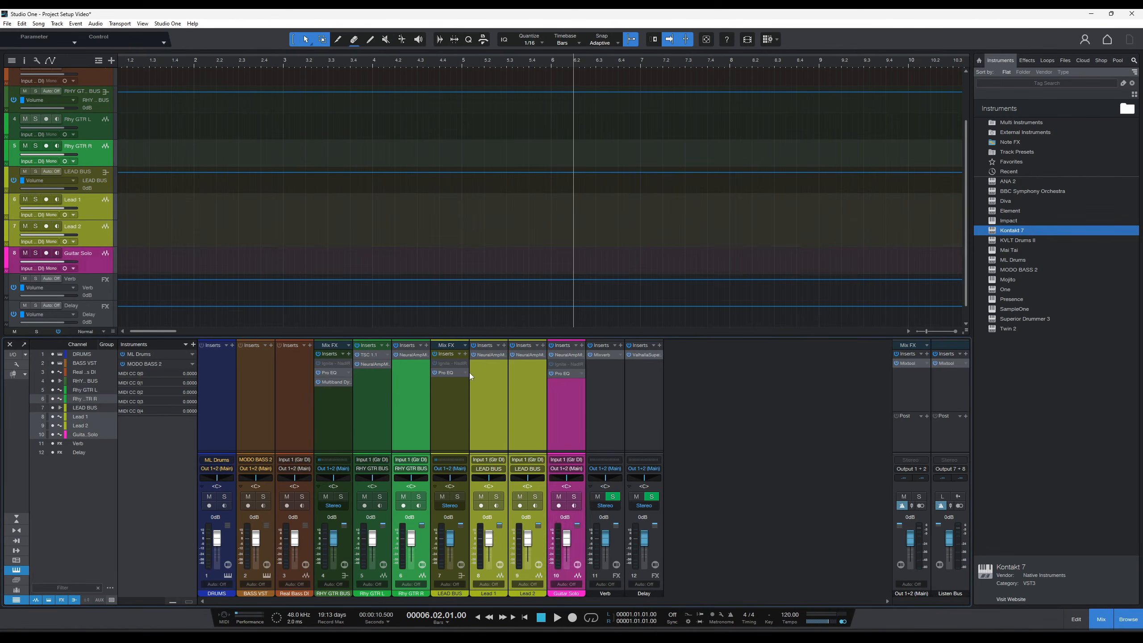
pyautogui.moveTo(375, 353); pyautogui.dragTo(408, 353)
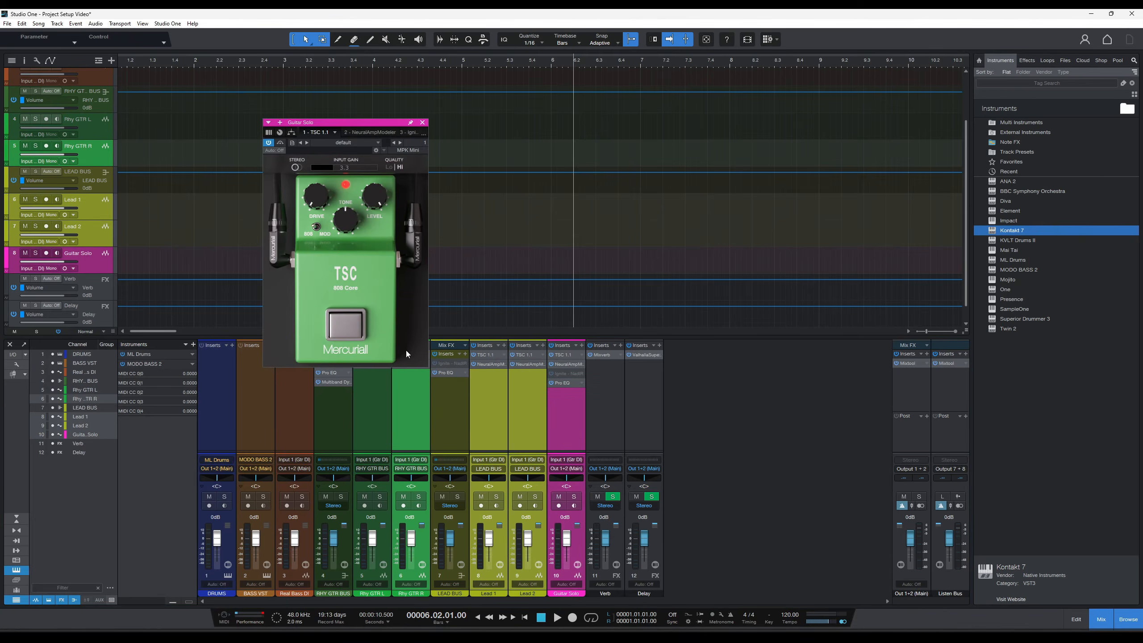
pyautogui.click(422, 122)
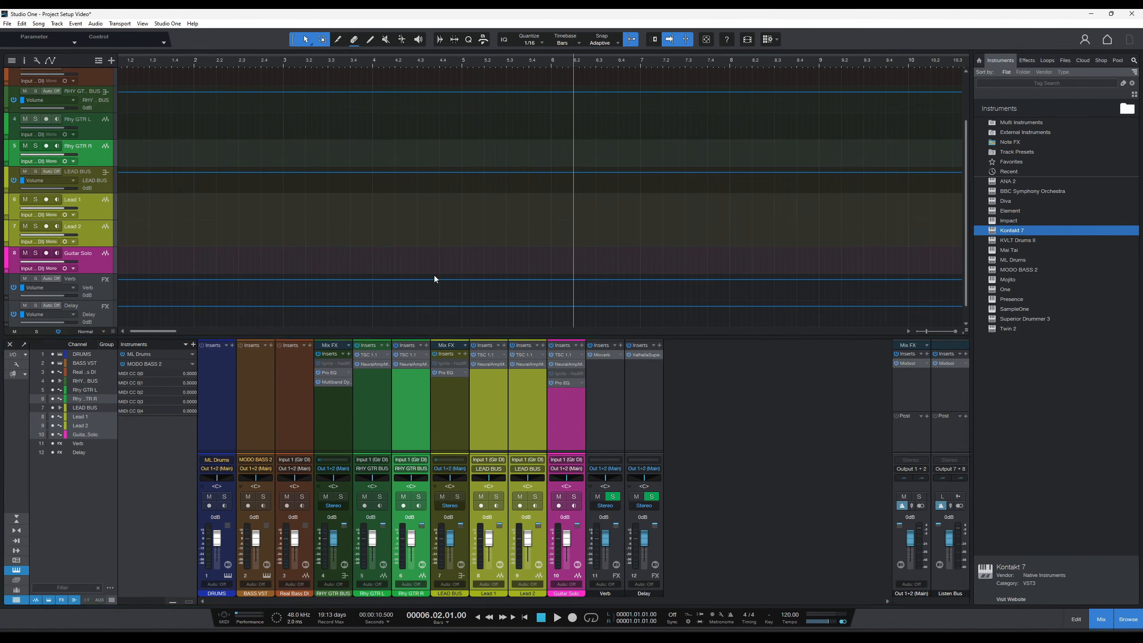
# - Select the rhythm, lead and solo guitar channels together and bypass TSC 1.1 on all of them
pyautogui.click(368, 383)
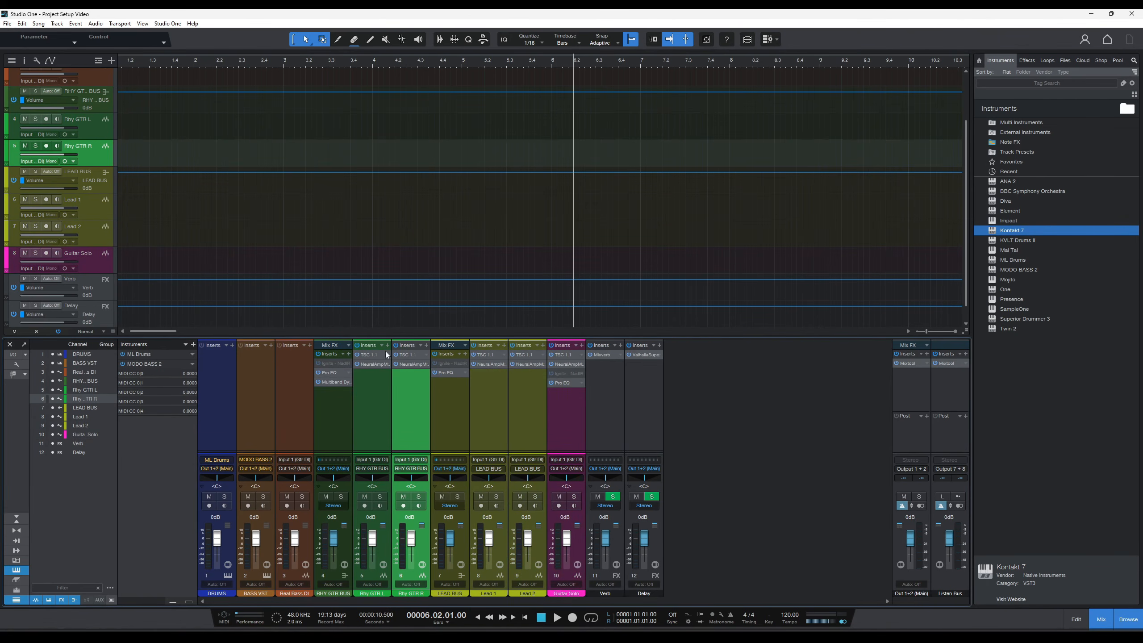
pyautogui.keyDown('ctrl'); pyautogui.click(413, 386); pyautogui.keyUp('ctrl')
pyautogui.keyDown('ctrl'); pyautogui.click(500, 391); pyautogui.keyUp('ctrl')
pyautogui.keyDown('ctrl'); pyautogui.click(522, 387); pyautogui.keyUp('ctrl')
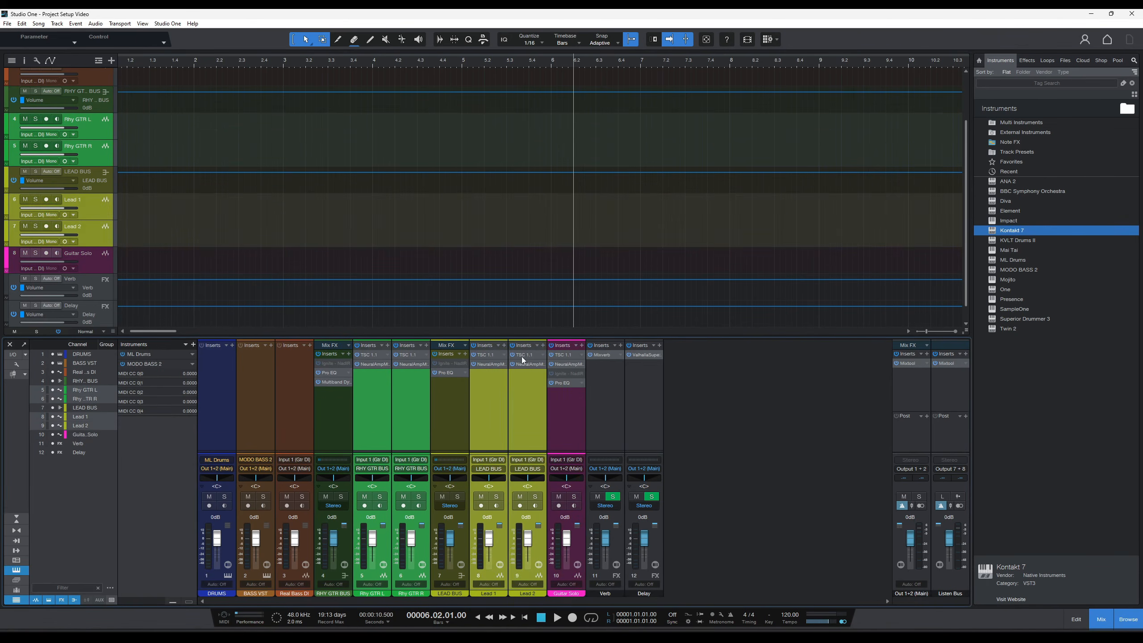
pyautogui.click(567, 426)
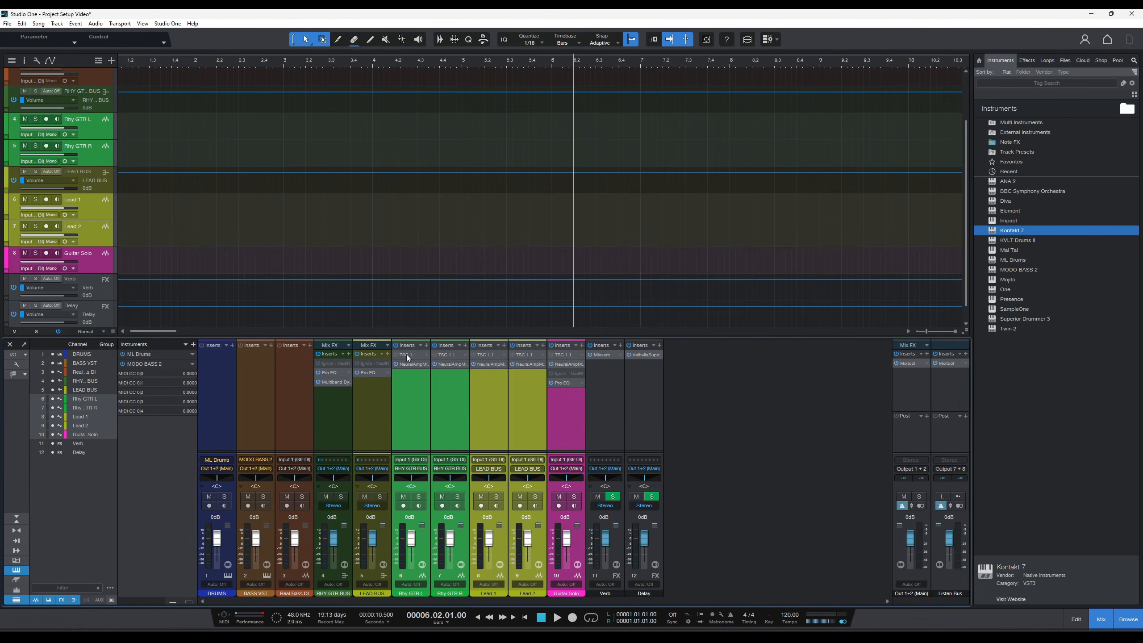
# - Clear the multi-channel selection and disable the Multiband Dynamics plug-in on the RHY GTR BUS channel
pyautogui.click(400, 392)
pyautogui.click(373, 415)
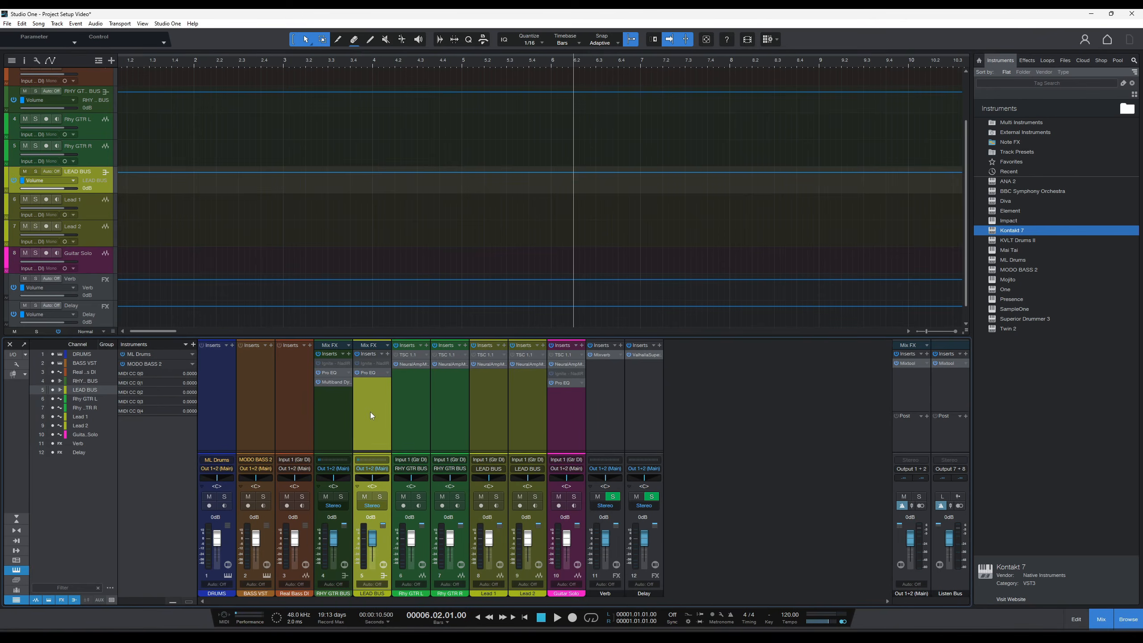
pyautogui.click(329, 383)
pyautogui.rightClick(331, 382)
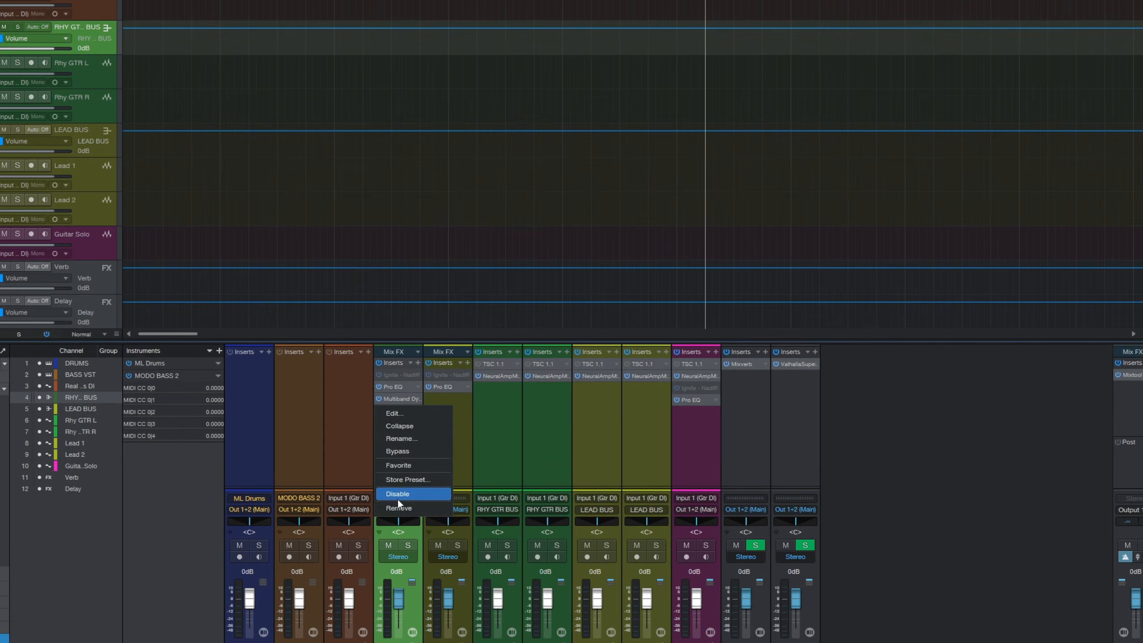
pyautogui.click(333, 457)
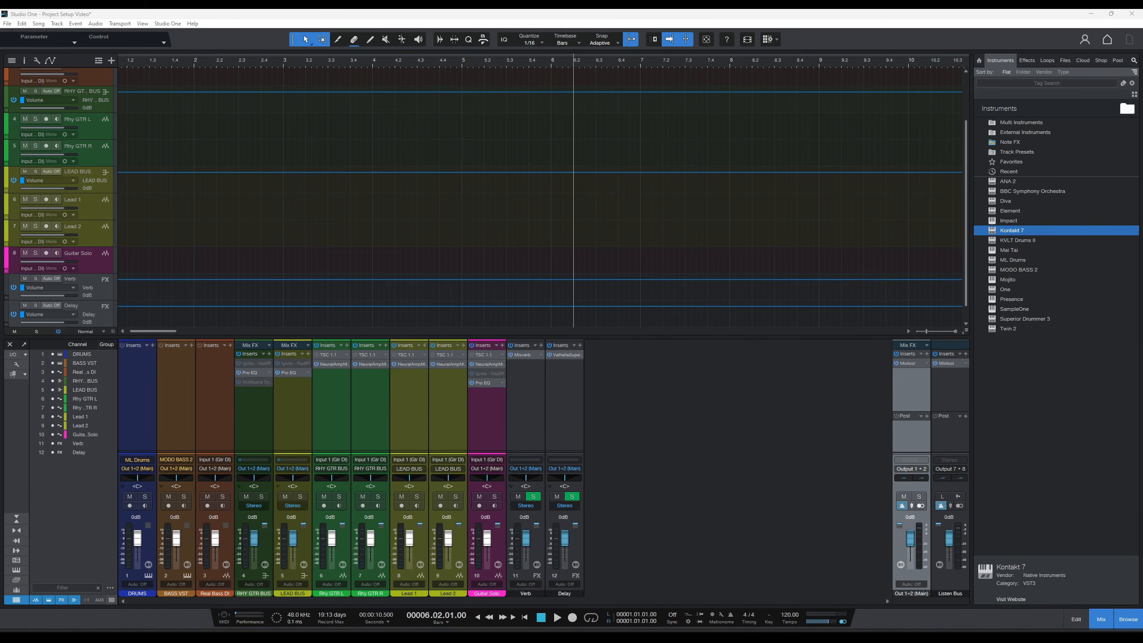
# - Review the MIDI mapping of ML Drums on the DRUMS track, close it, and open the drum part in the note editor
pyautogui.scroll(3, 540, 198)
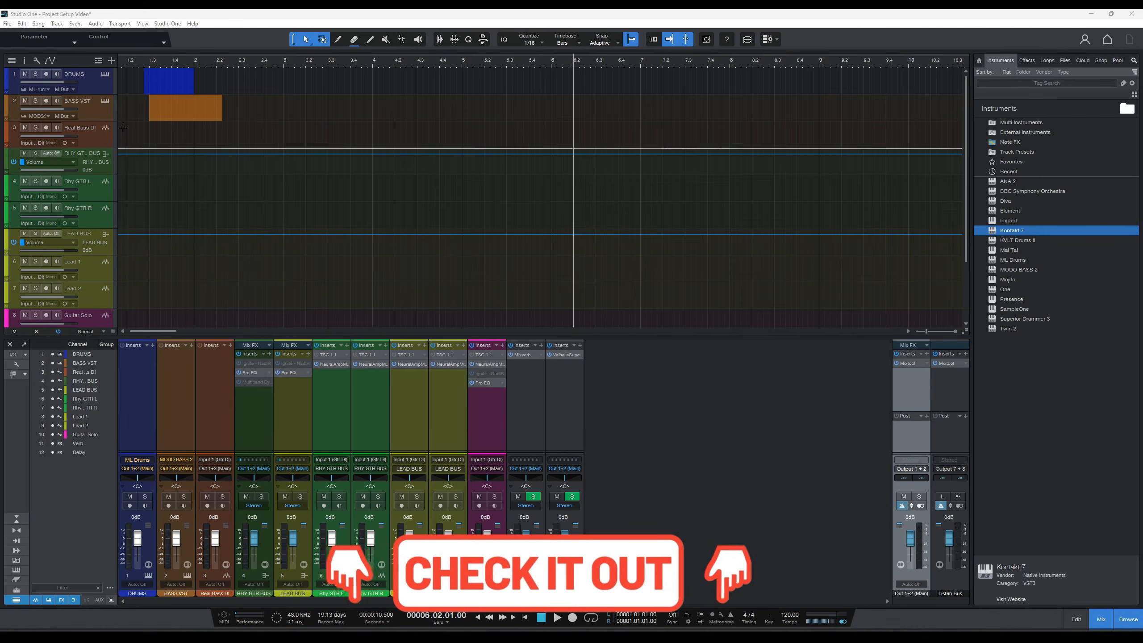
pyautogui.click(105, 74)
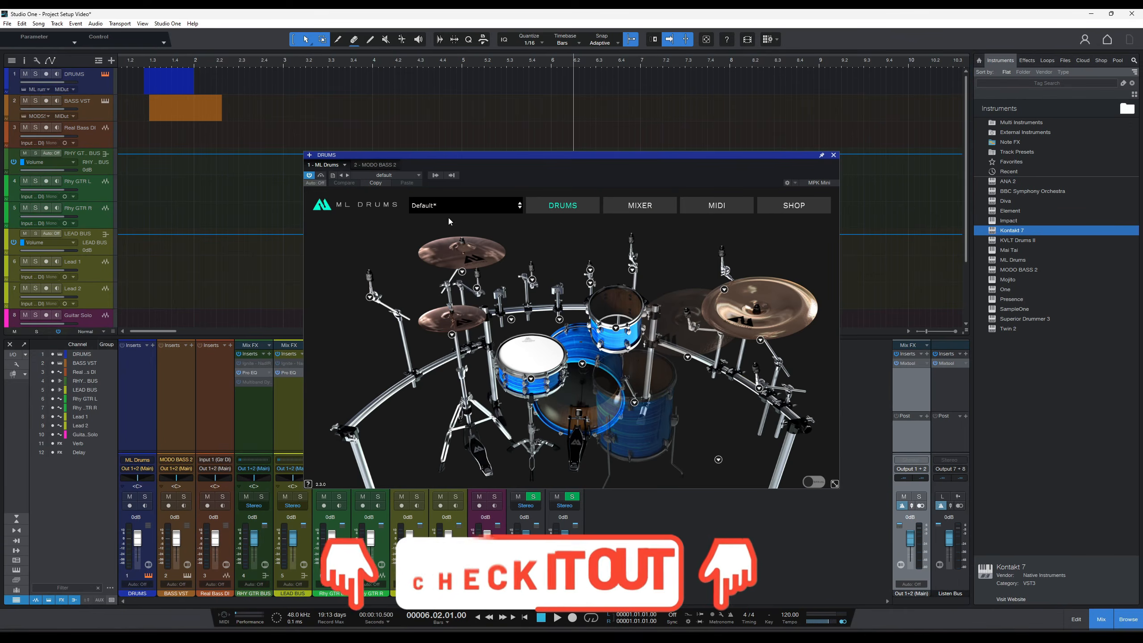
pyautogui.click(717, 205)
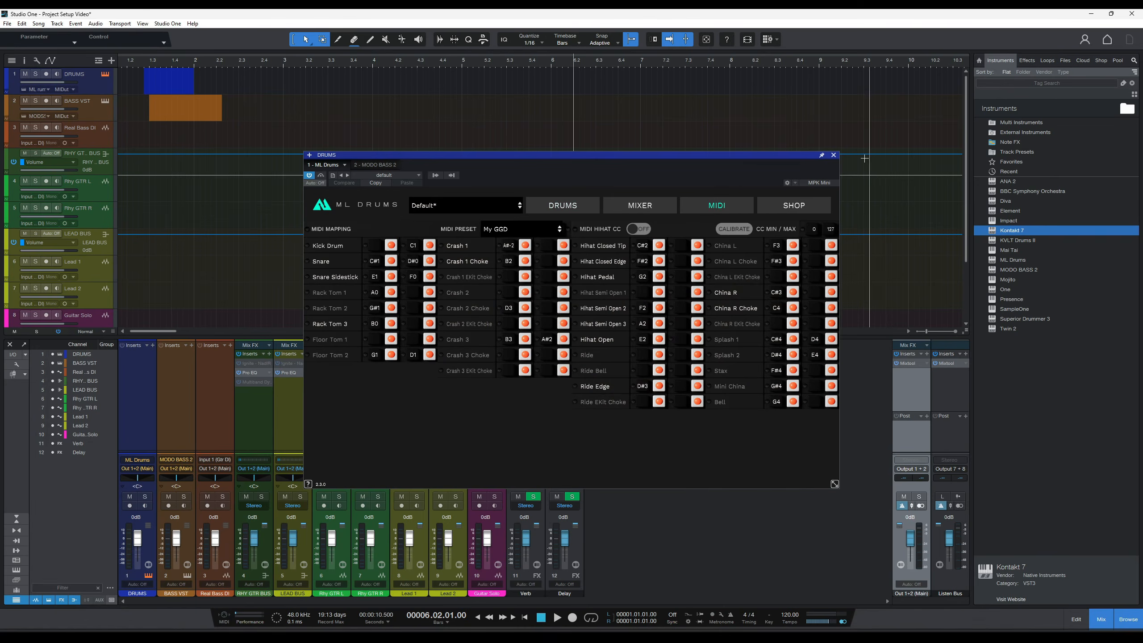
pyautogui.click(834, 156)
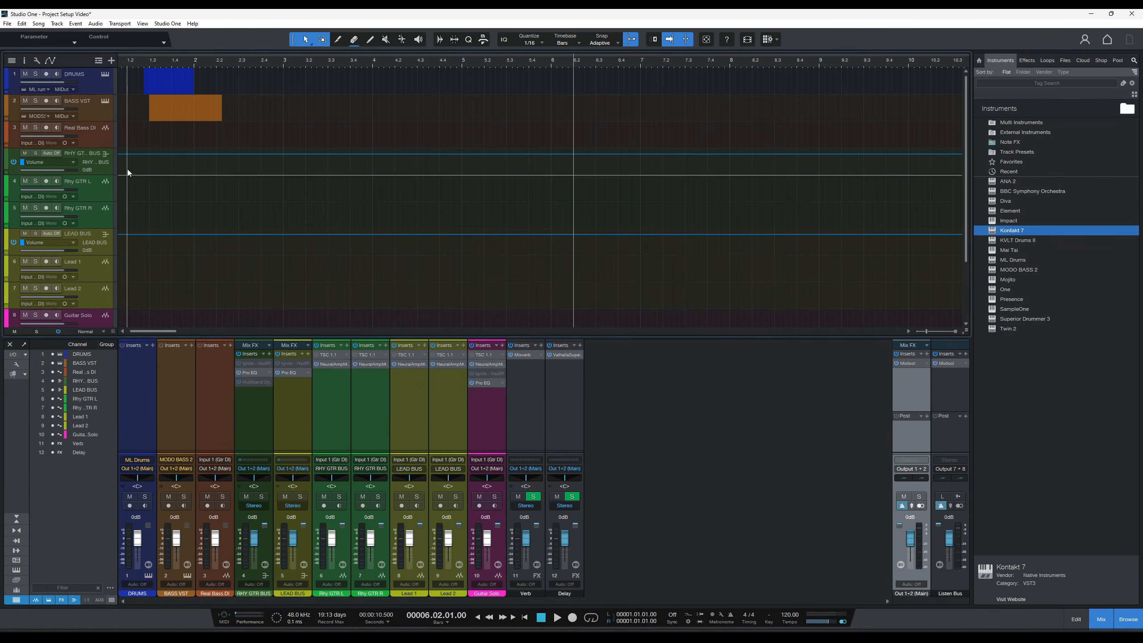
pyautogui.doubleClick(171, 85)
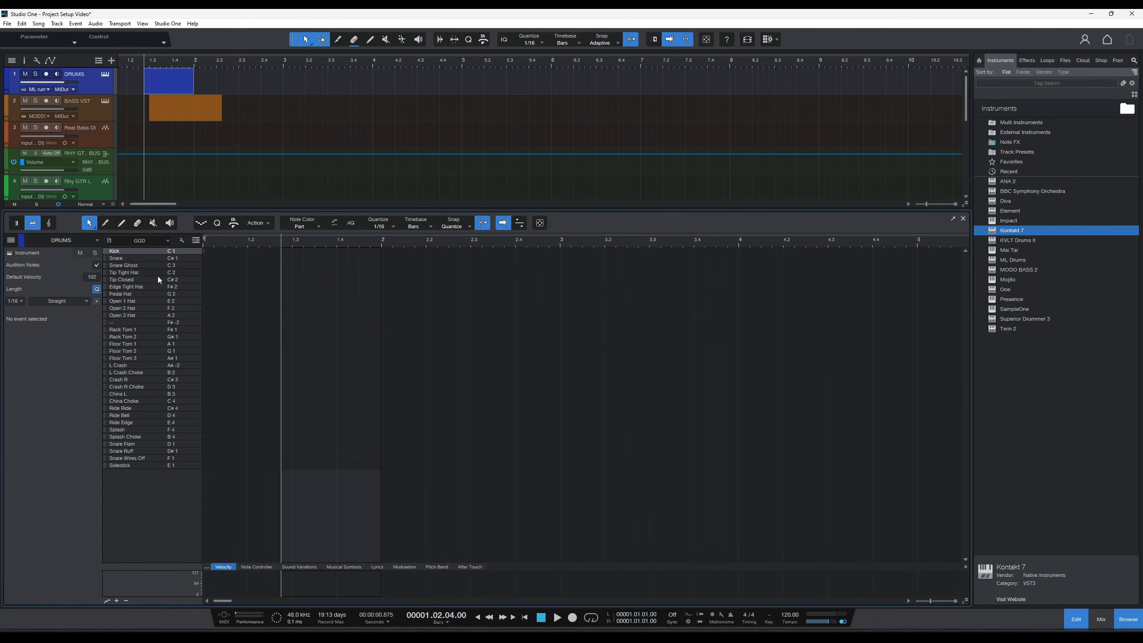